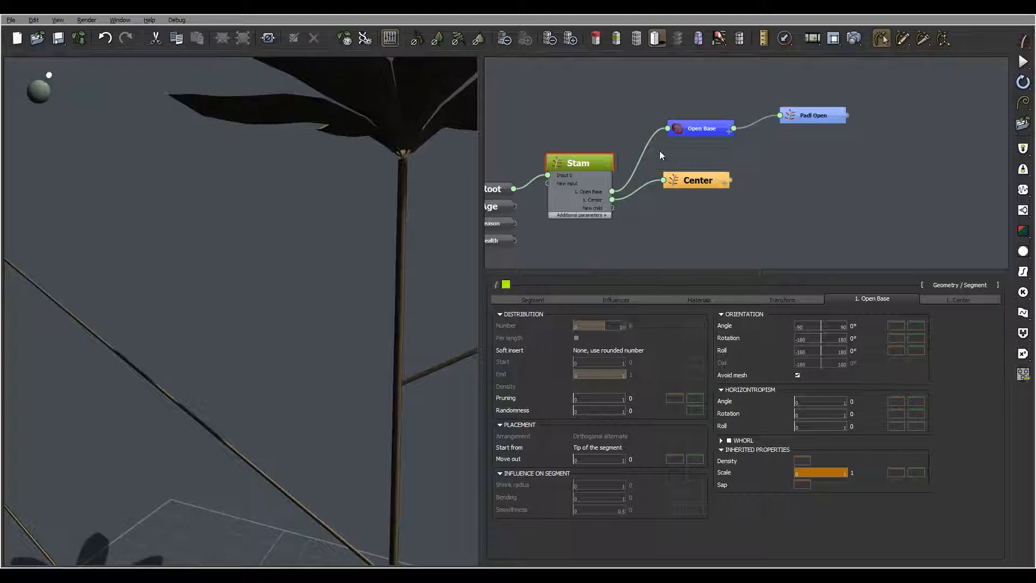
# - Set the Center branch group to start from the stem's tip at 0°, then select the Center node
pyautogui.click(967, 299)
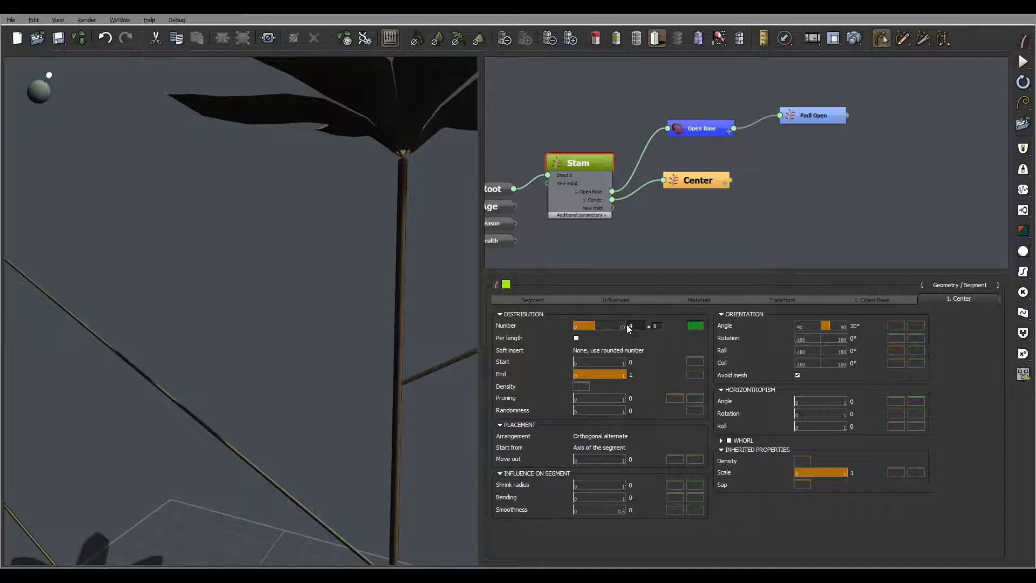
pyautogui.click(607, 447)
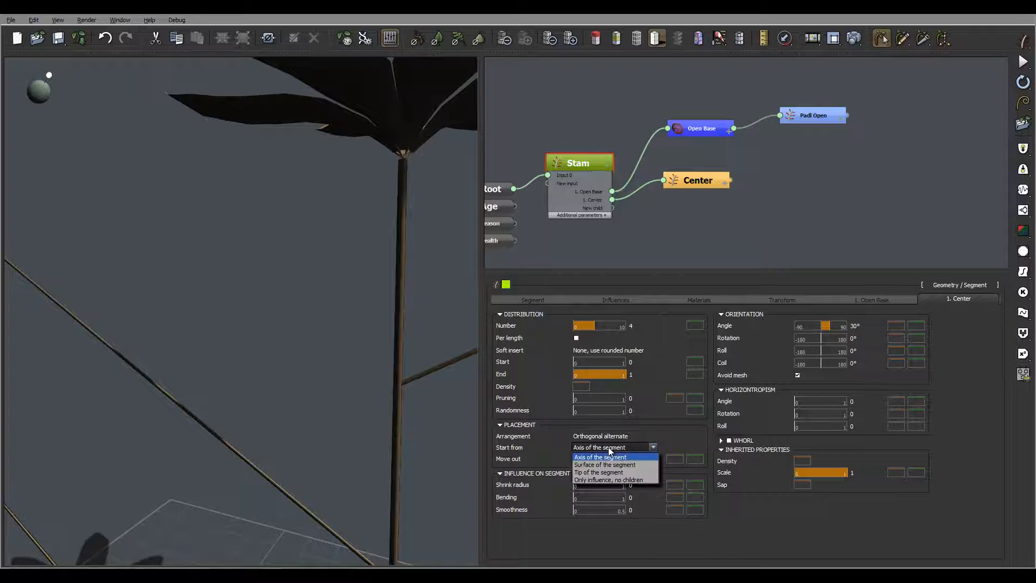
pyautogui.click(618, 472)
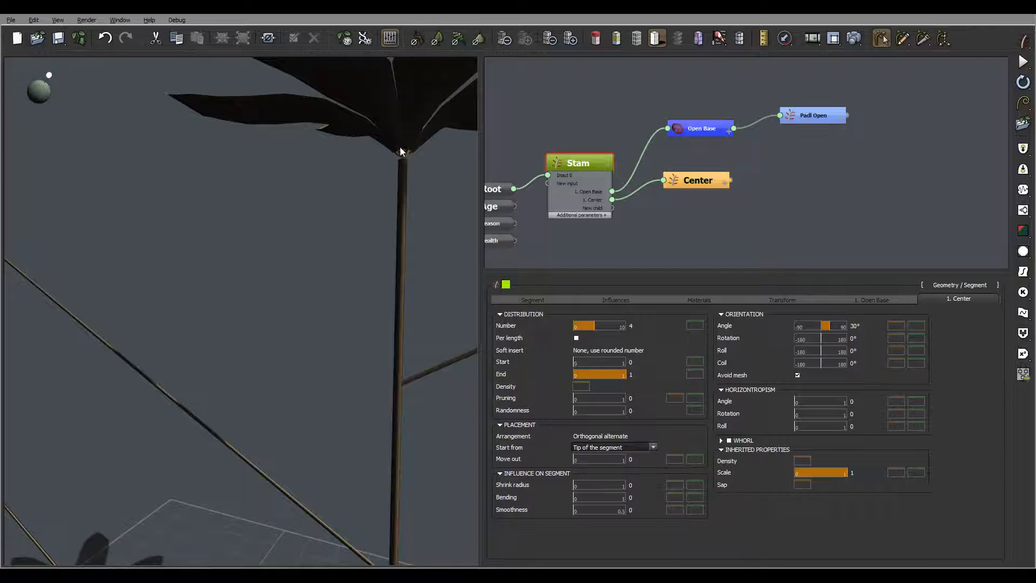
pyautogui.moveTo(418, 146); pyautogui.dragTo(413, 167, button='right')
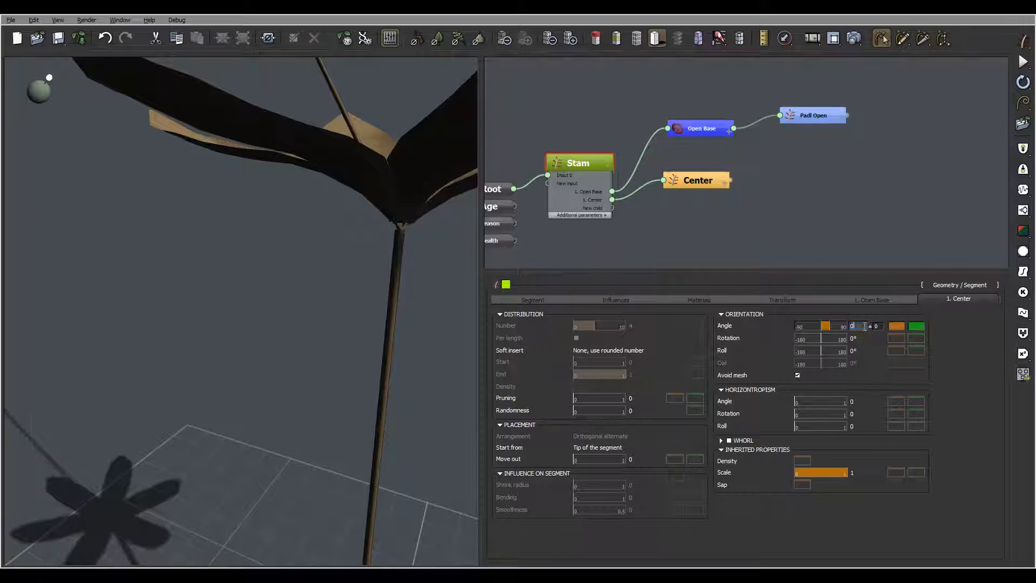
pyautogui.press('Return')
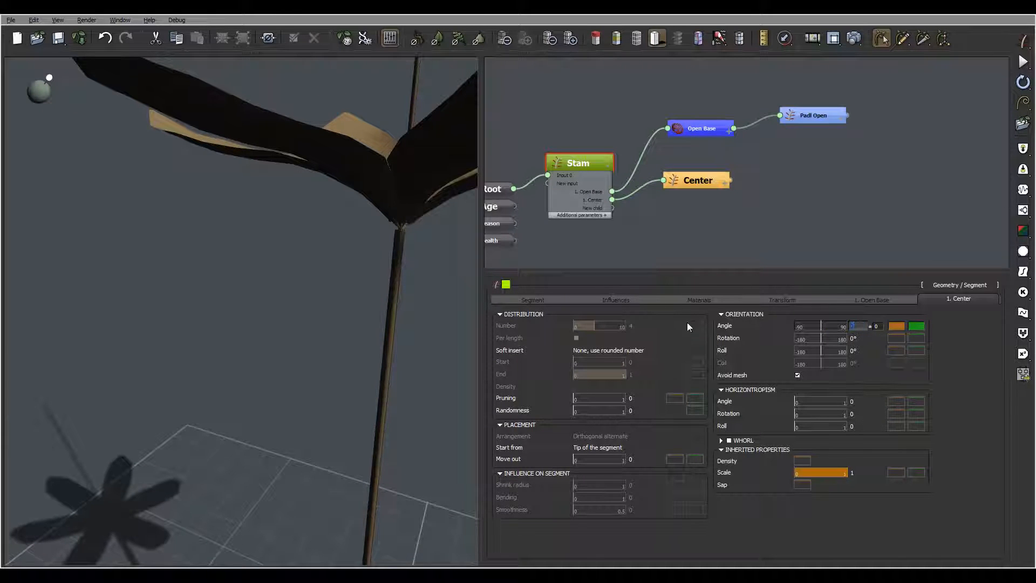
pyautogui.moveTo(415, 256); pyautogui.dragTo(610, 166, button='right')
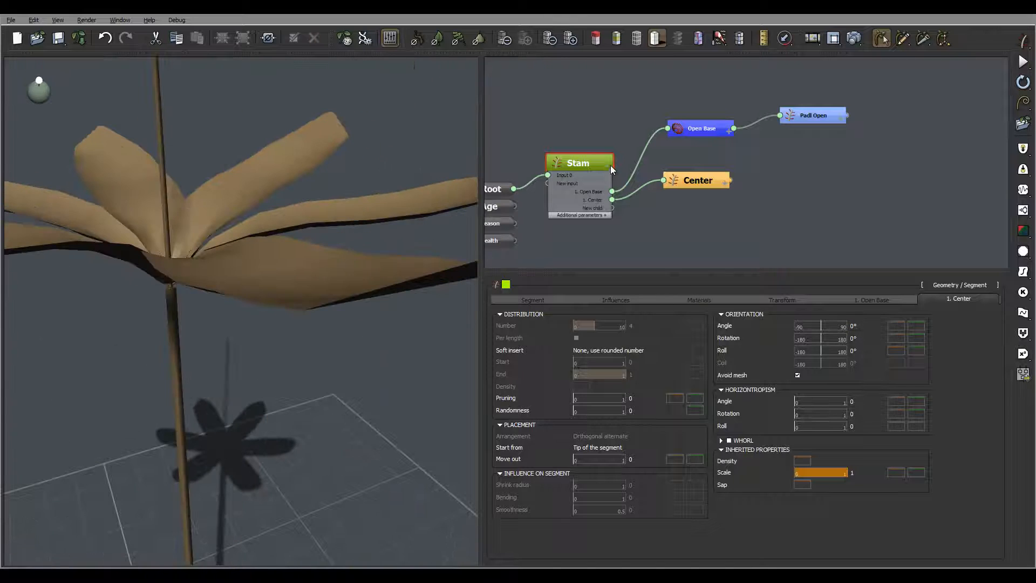
pyautogui.moveTo(287, 237); pyautogui.dragTo(502, 212, button='right')
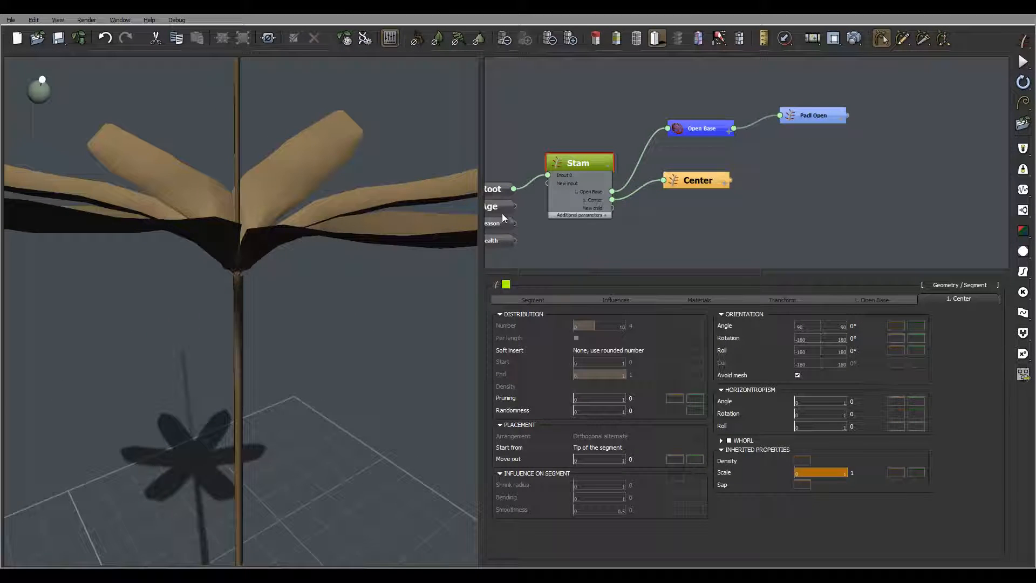
pyautogui.click(694, 174)
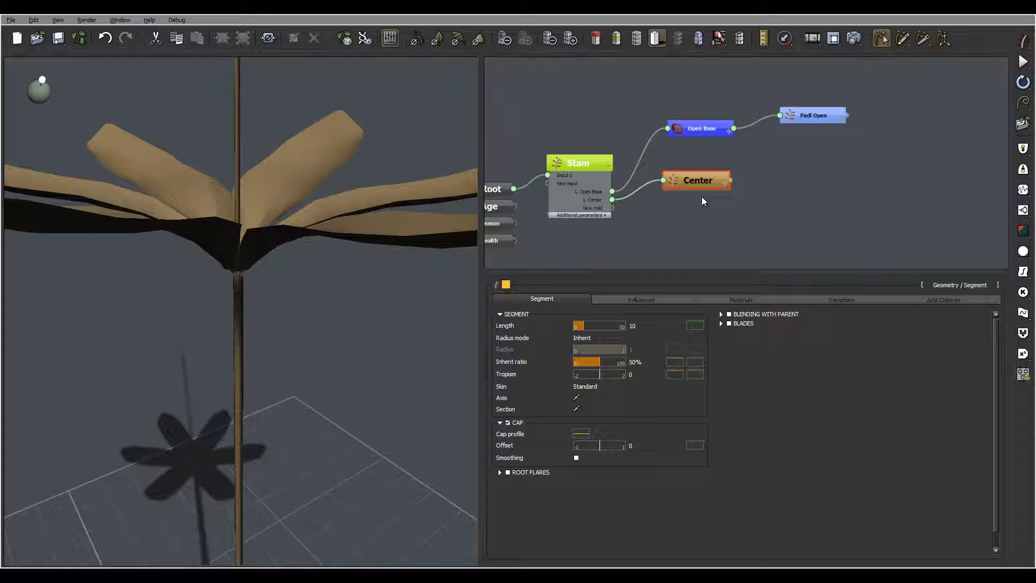
# - Shorten the Center segment's length to 0.5
pyautogui.click(634, 327)
pyautogui.doubleClick(636, 327)
pyautogui.write('0.5')
pyautogui.press('Return')
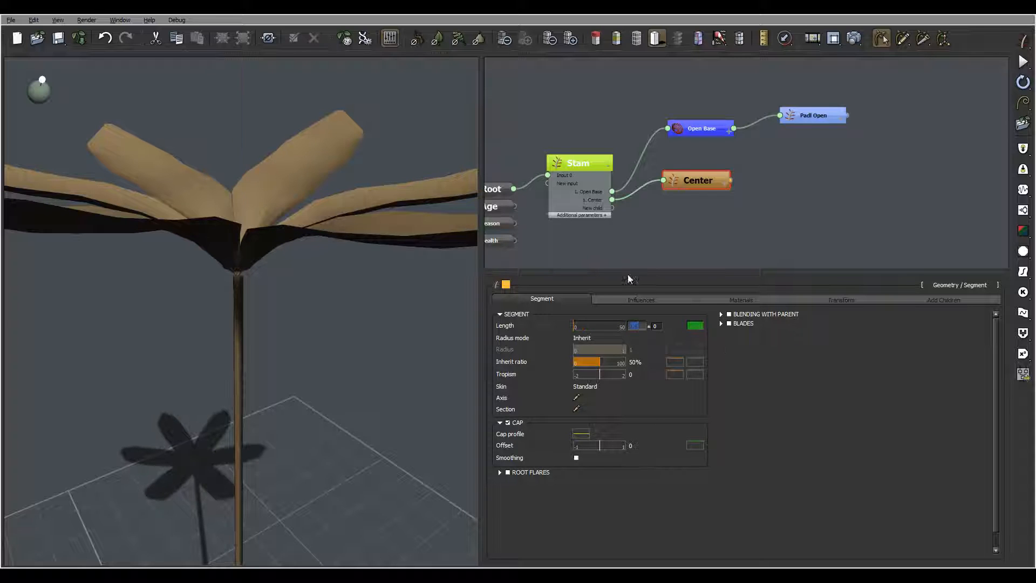
# - Give the Center segment a user-defined radius of 0.07
pyautogui.click(589, 338)
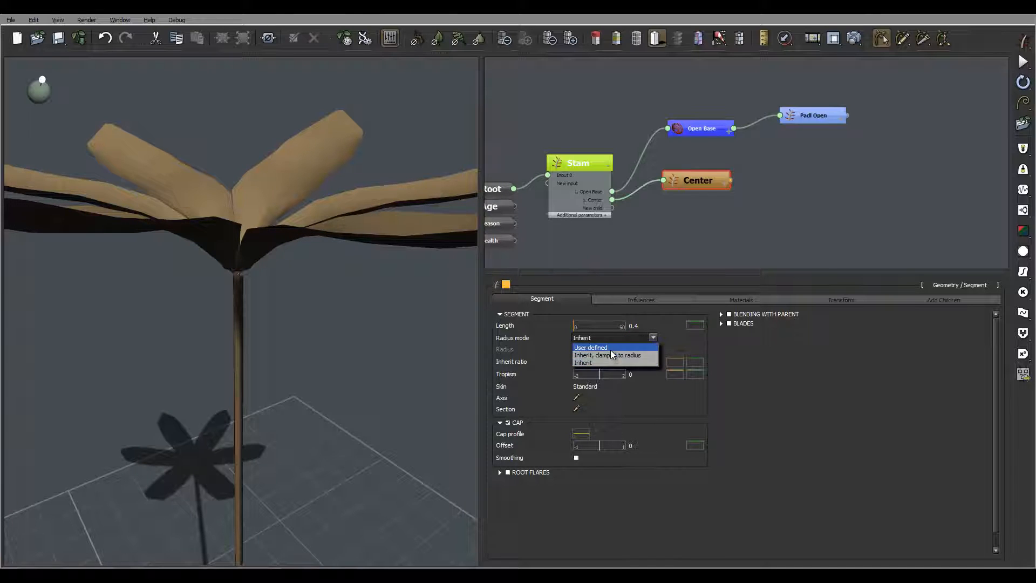
pyautogui.click(590, 348)
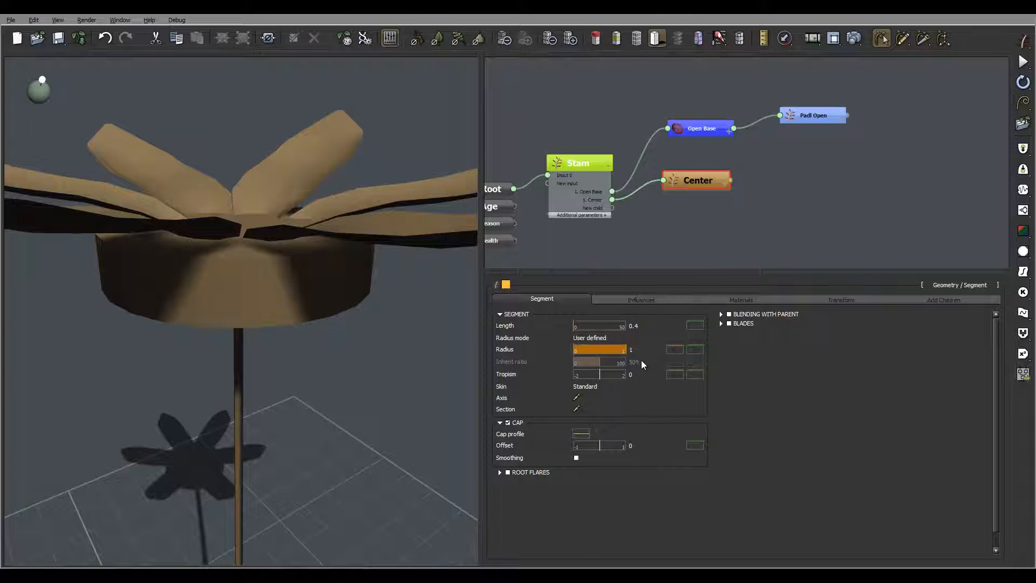
pyautogui.click(637, 350)
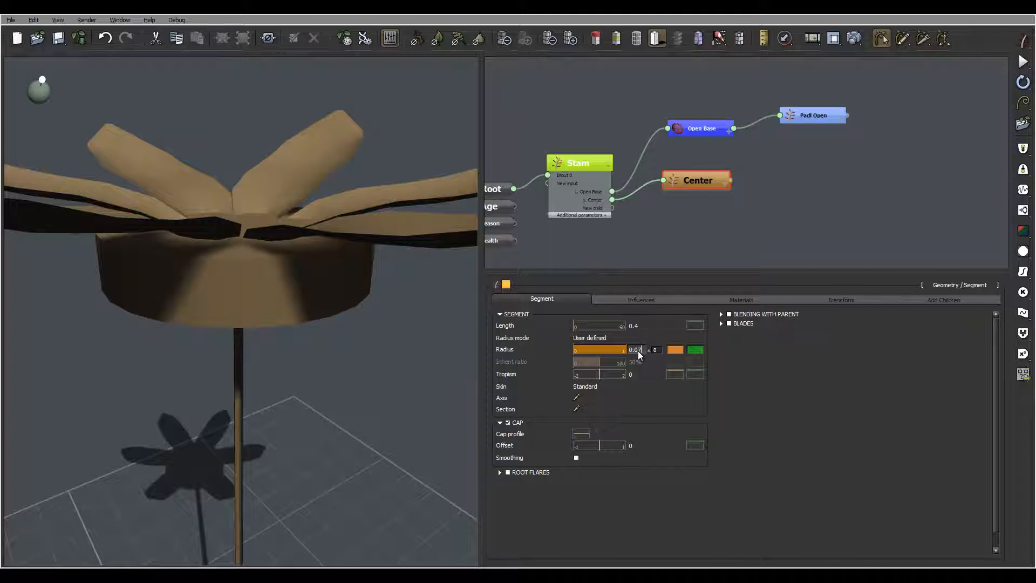
pyautogui.press('Return')
pyautogui.moveTo(263, 206); pyautogui.dragTo(259, 320, button='right')
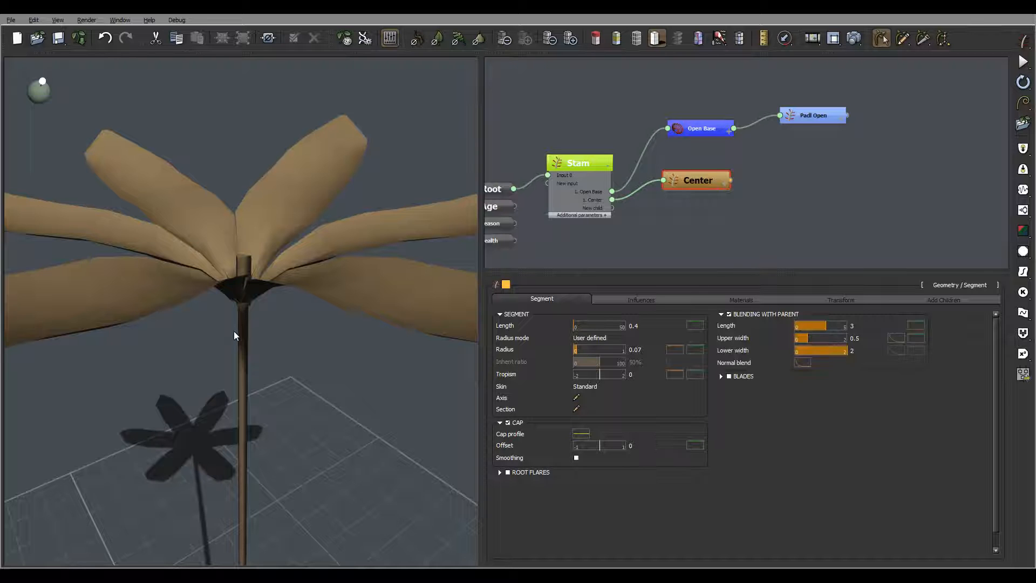
# - Zoom in on the flower centre and open the Center radius Profile editor, currently flat at 1.00
pyautogui.moveTo(251, 263); pyautogui.dragTo(258, 253, button='right')
pyautogui.scroll(2, 309, 182)
pyautogui.scroll(2, 309, 181)
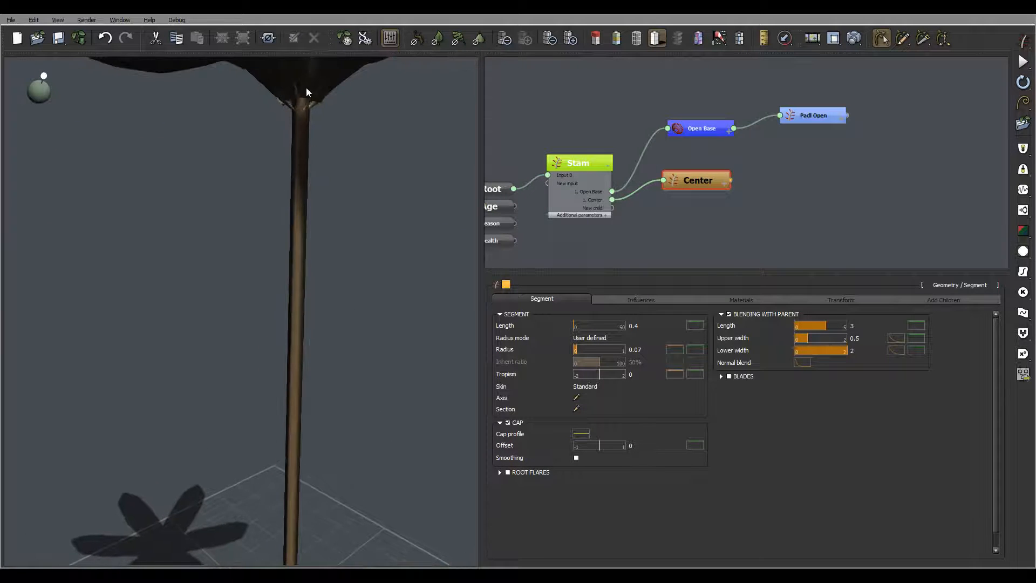
pyautogui.moveTo(305, 86); pyautogui.dragTo(278, 198, button='right')
pyautogui.moveTo(253, 476); pyautogui.dragTo(284, 411, button='right')
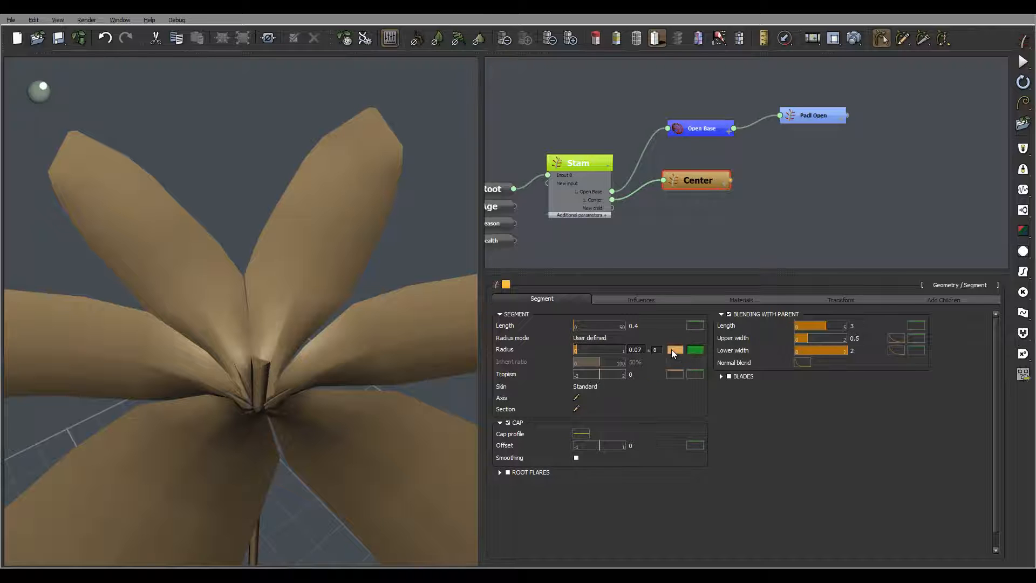
pyautogui.click(695, 349)
pyautogui.moveTo(583, 299); pyautogui.dragTo(615, 347)
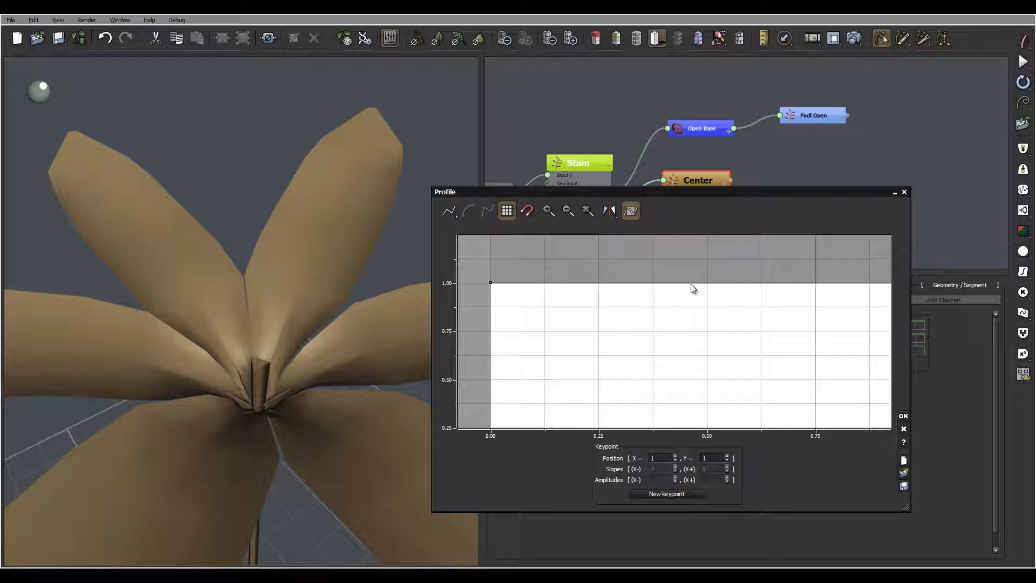
# - Add radius keypoints at 0.25, 0.63 and 0.75, pinching the curve to about 0.5 midway
pyautogui.click(817, 283)
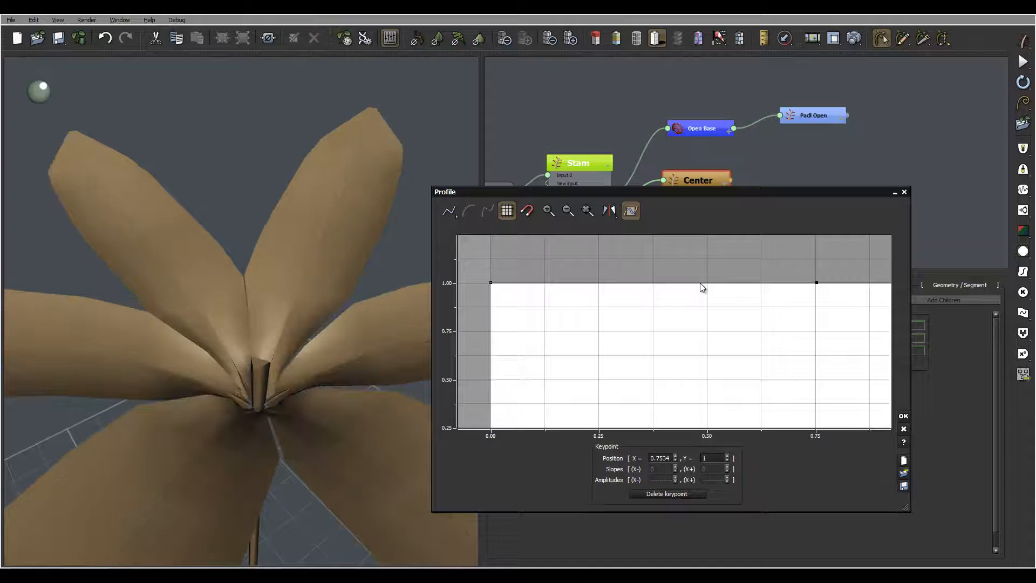
pyautogui.click(762, 283)
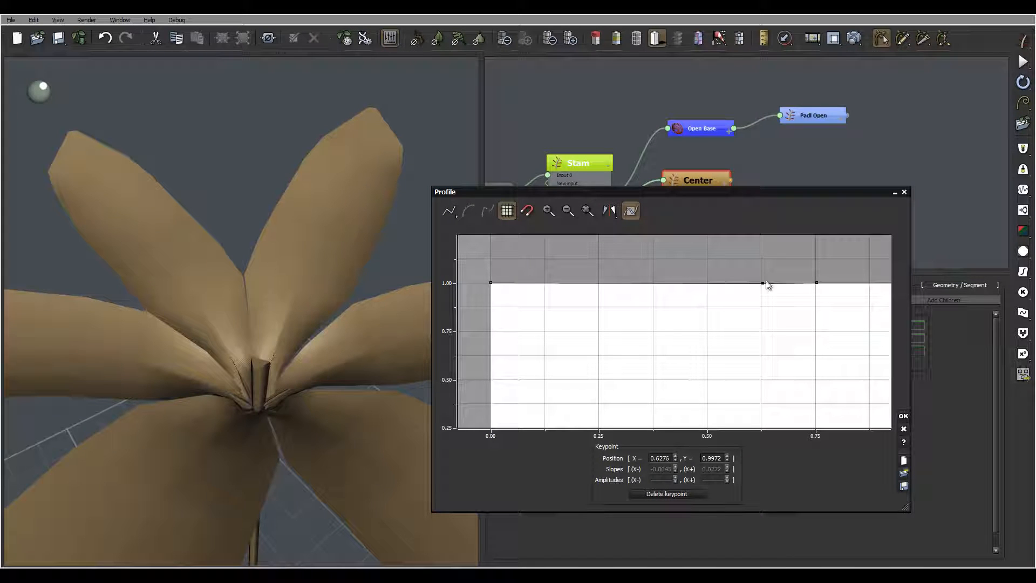
pyautogui.moveTo(762, 283); pyautogui.dragTo(821, 401)
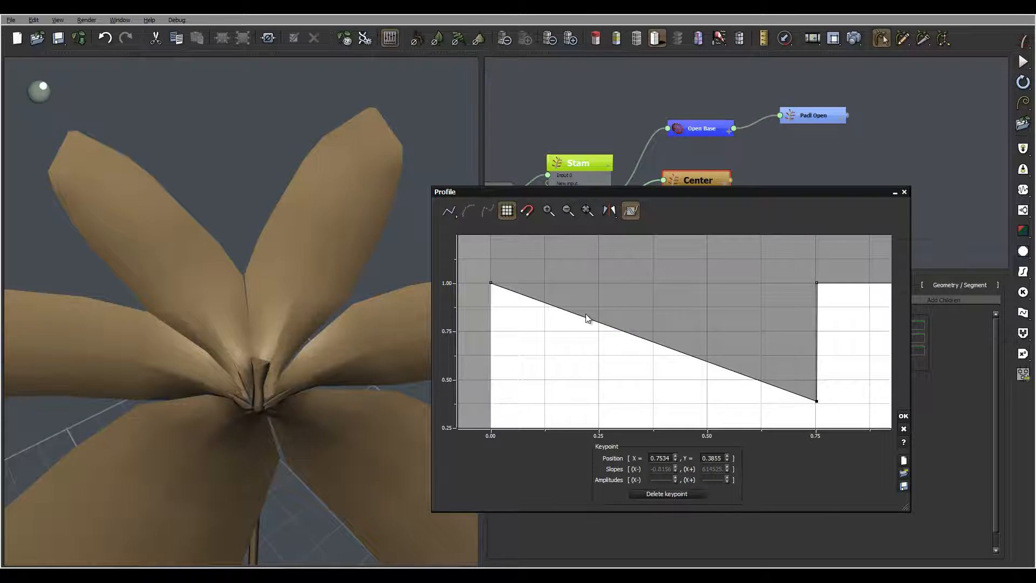
pyautogui.moveTo(587, 320); pyautogui.dragTo(598, 405)
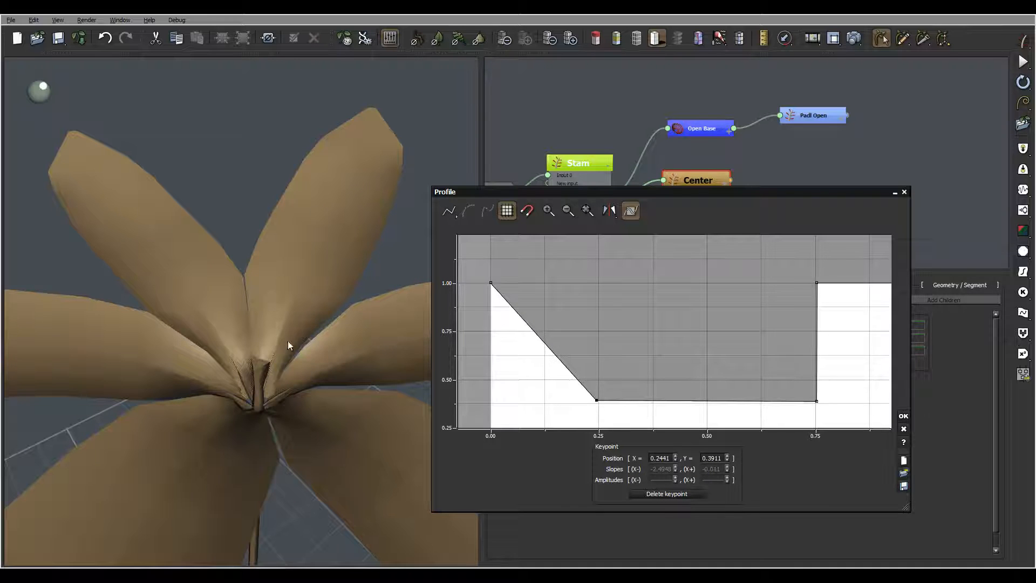
pyautogui.moveTo(291, 333)
pyautogui.mouseDown(button='right')
pyautogui.moveTo(286, 324)
pyautogui.moveTo(290, 336)
pyautogui.moveTo(300, 318)
pyautogui.mouseUp(button='right')
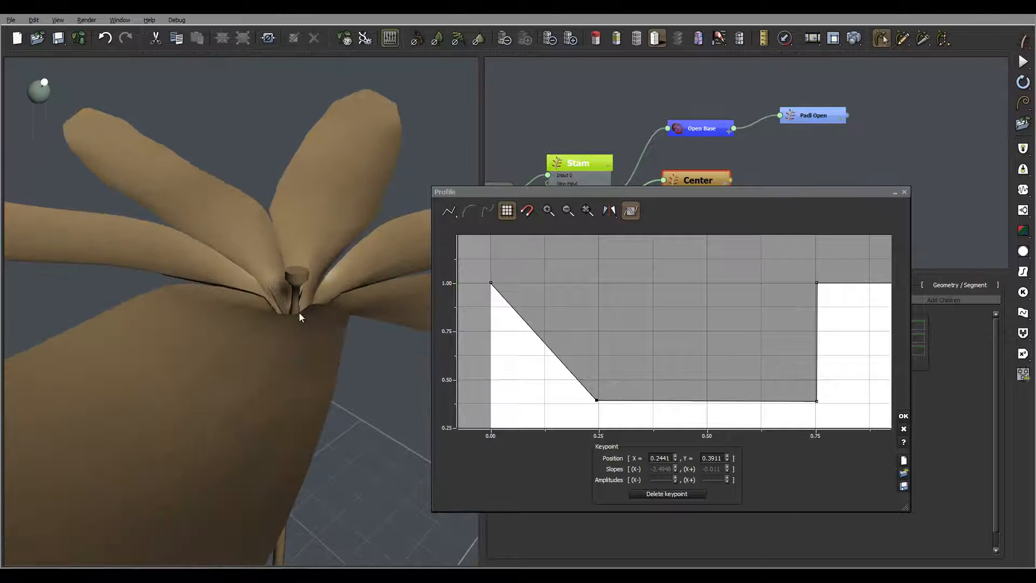
pyautogui.moveTo(668, 330); pyautogui.dragTo(638, 300, button='right')
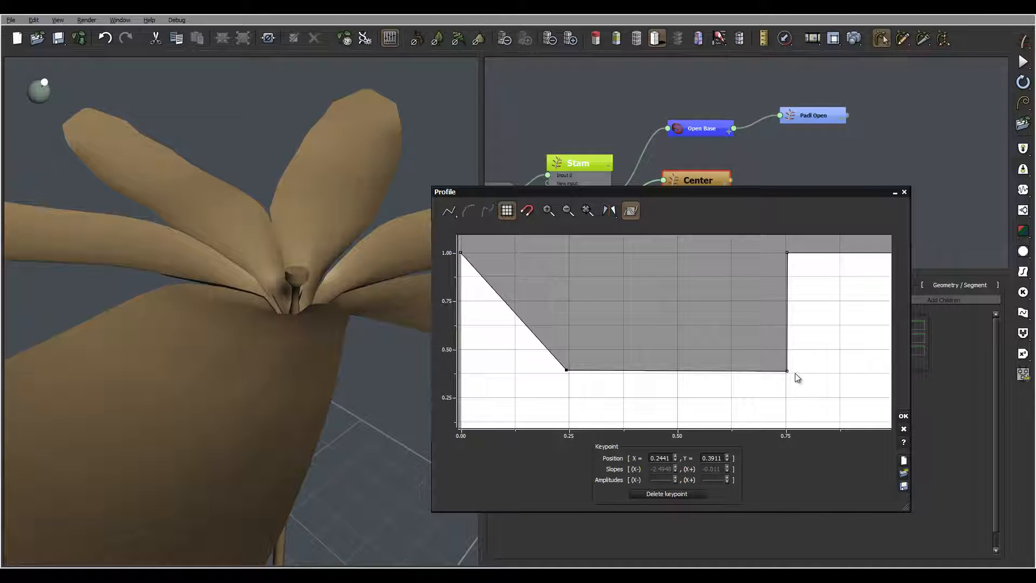
pyautogui.moveTo(787, 371); pyautogui.dragTo(730, 349)
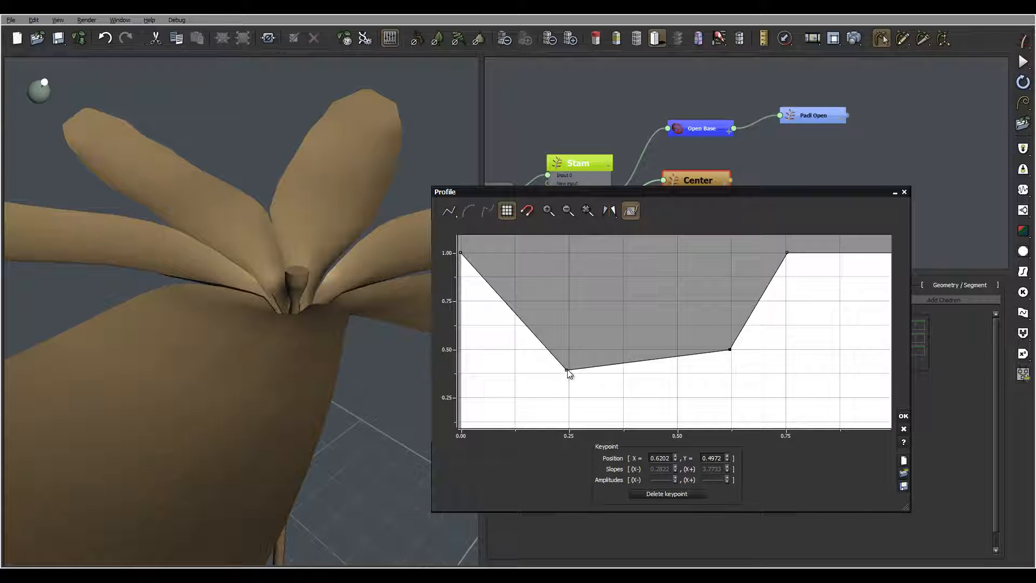
pyautogui.moveTo(567, 371); pyautogui.dragTo(568, 350)
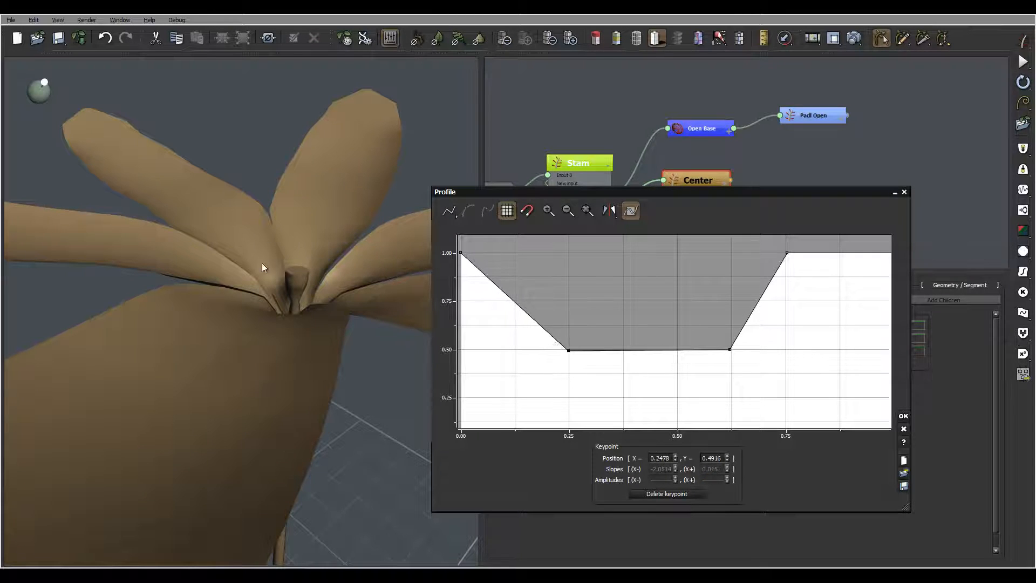
# - Add a keypoint near 0.9, lower the profile's end to about 0.94, and apply it
pyautogui.moveTo(341, 261)
pyautogui.mouseDown()
pyautogui.moveTo(356, 265)
pyautogui.moveTo(334, 273)
pyautogui.moveTo(348, 272)
pyautogui.mouseUp()
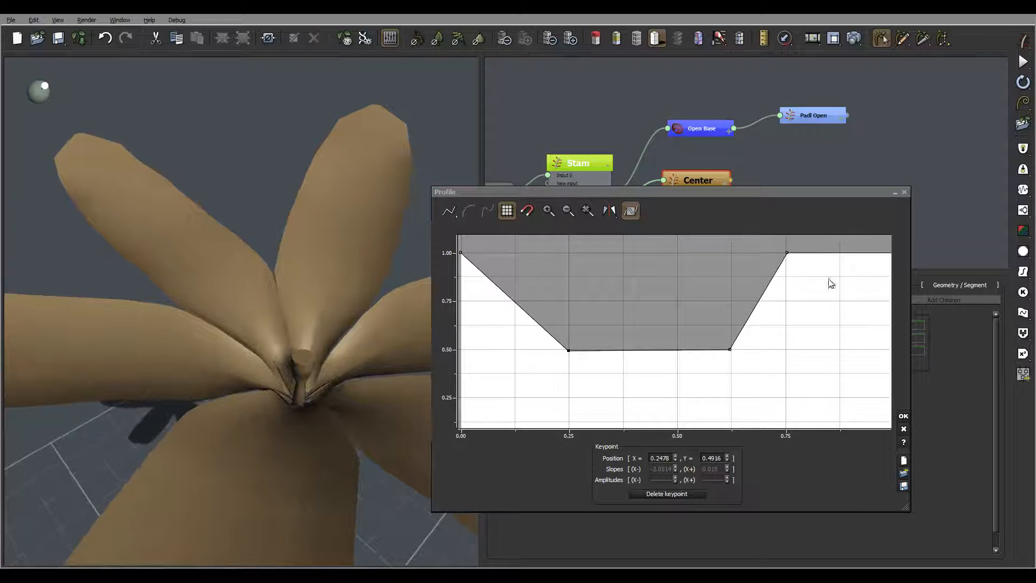
pyautogui.moveTo(831, 283); pyautogui.dragTo(646, 293, button='middle')
pyautogui.click(659, 258)
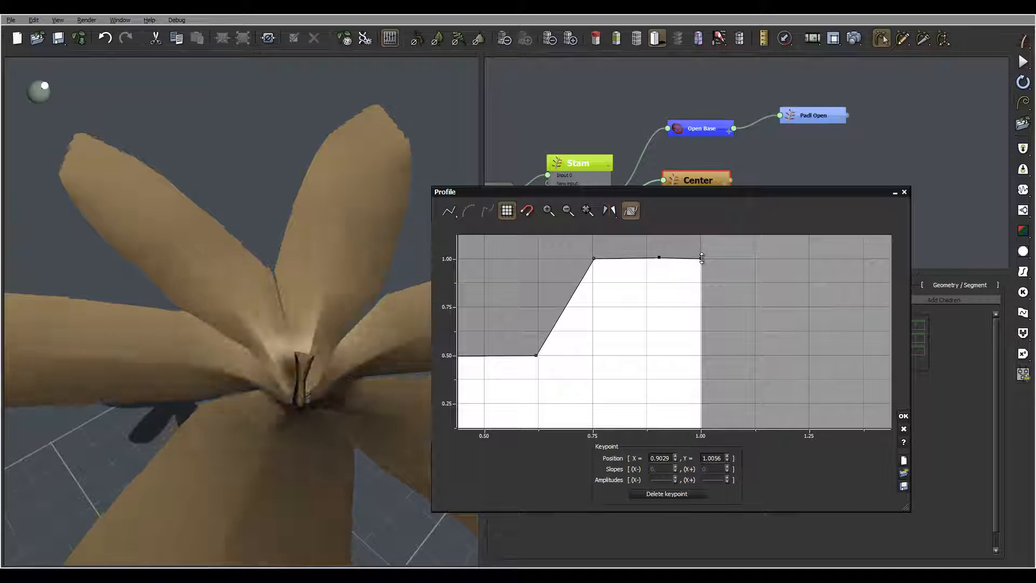
pyautogui.moveTo(701, 258); pyautogui.dragTo(701, 269)
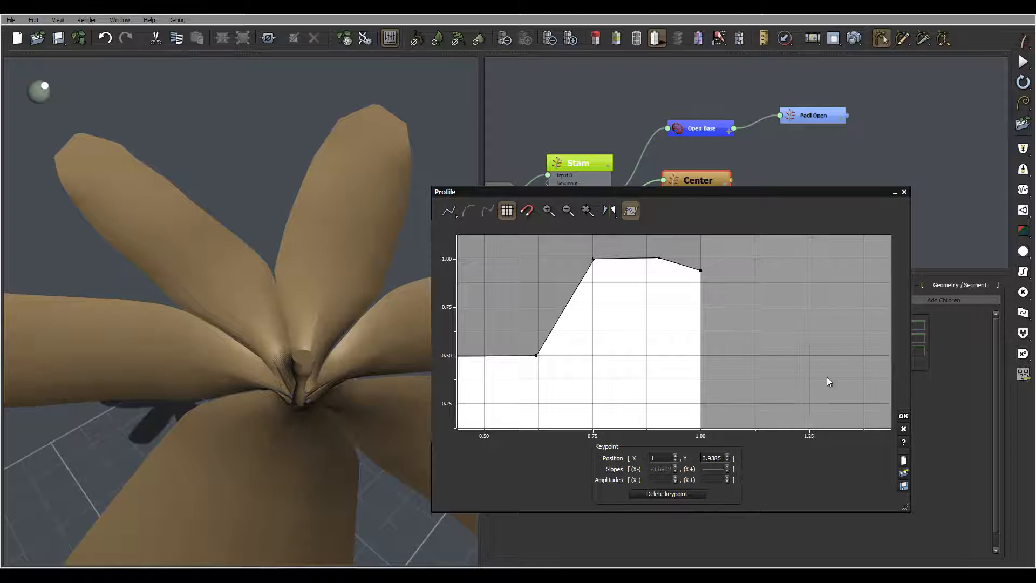
pyautogui.click(903, 416)
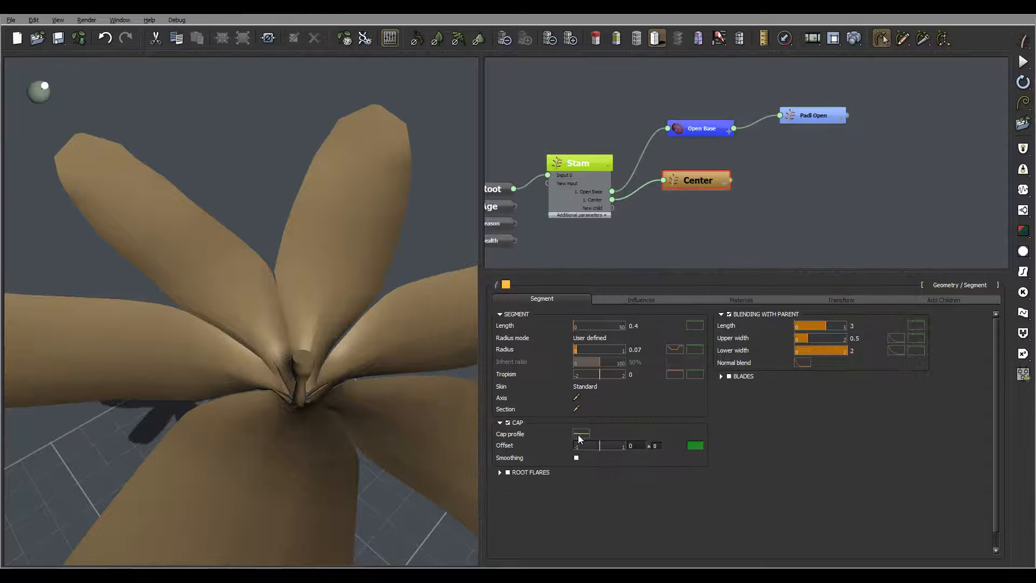
# - Drop the filter curve's left end to 0, then view from below and open the Section profile editor
pyautogui.click(497, 468)
pyautogui.moveTo(449, 365); pyautogui.dragTo(521, 313, button='middle')
pyautogui.moveTo(439, 325); pyautogui.dragTo(463, 428)
pyautogui.click(810, 459)
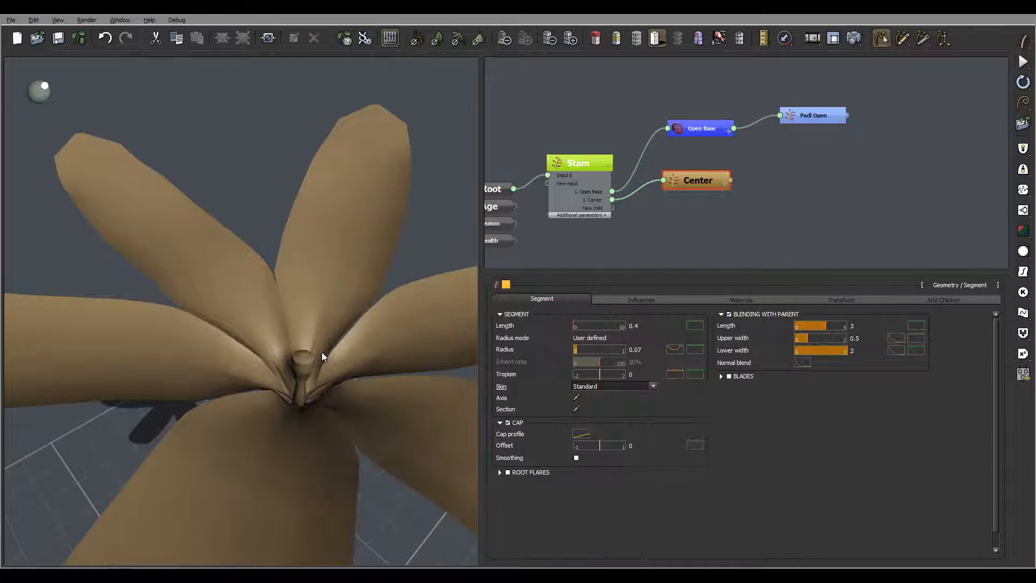
pyautogui.moveTo(321, 351); pyautogui.dragTo(303, 330)
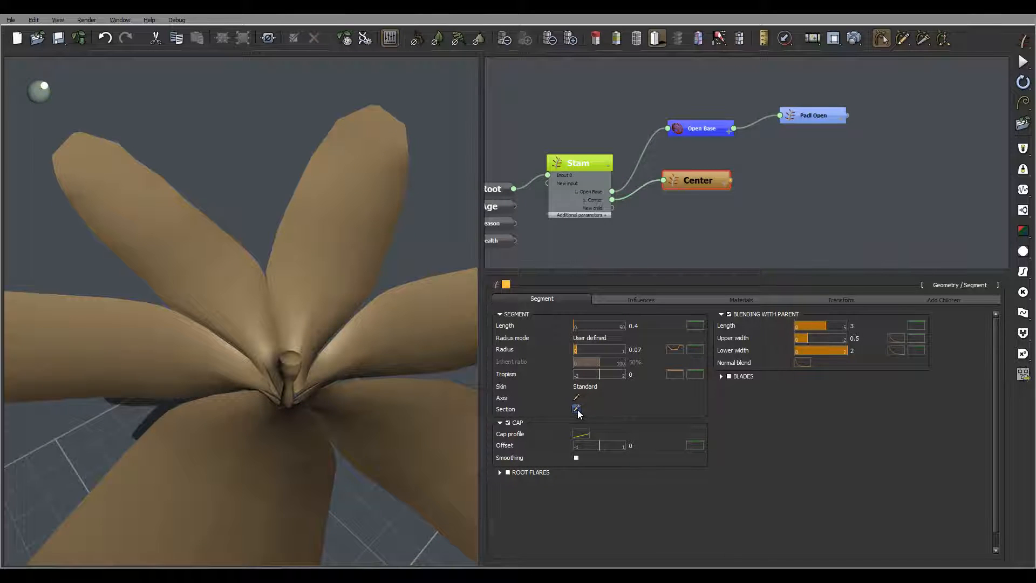
pyautogui.click(577, 409)
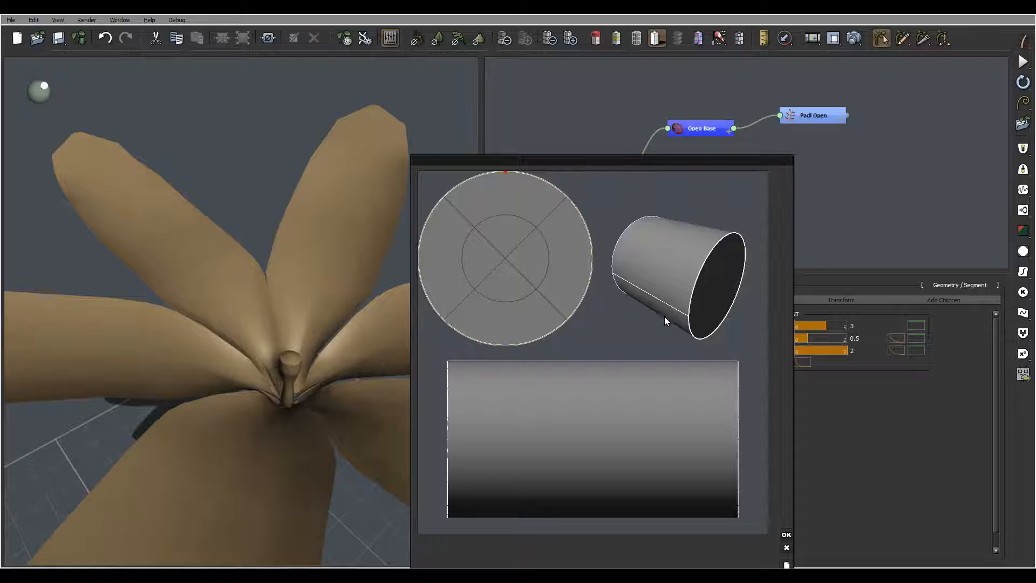
# - Add extra nodes evenly around the circular cross-section profile
pyautogui.moveTo(664, 318); pyautogui.dragTo(647, 305)
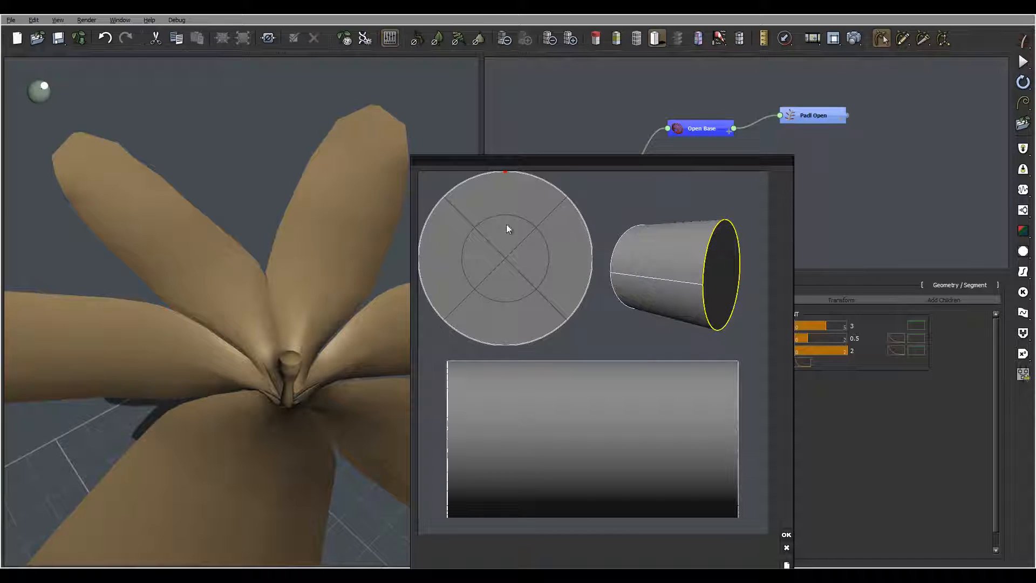
pyautogui.click(420, 257)
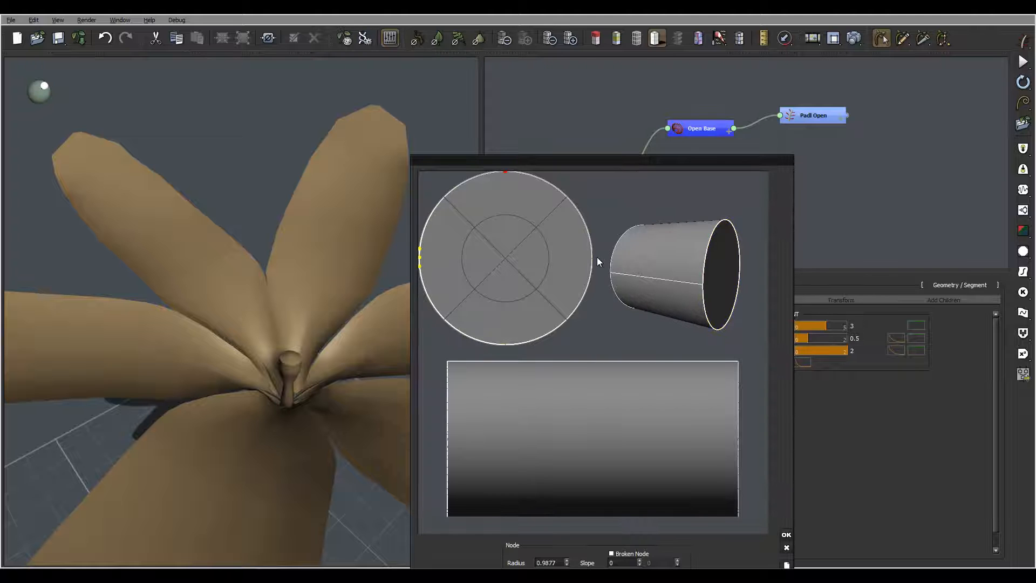
pyautogui.click(592, 257)
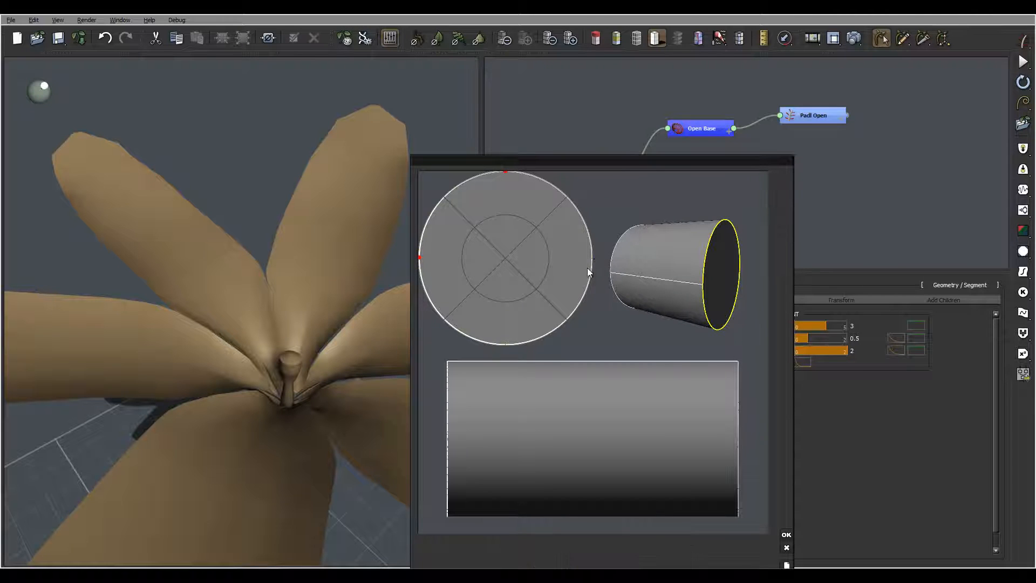
pyautogui.click(504, 342)
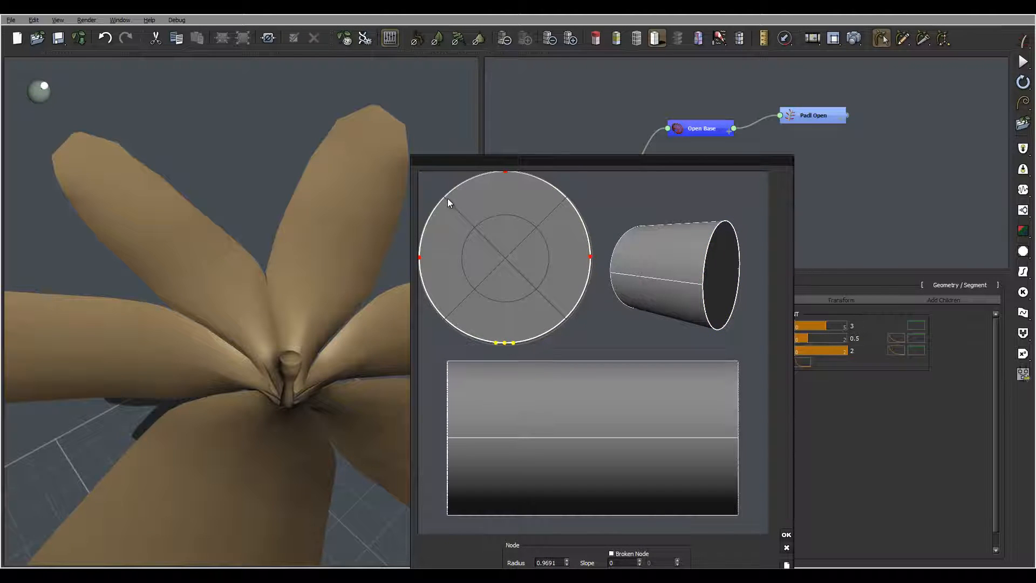
pyautogui.click(448, 198)
pyautogui.click(567, 197)
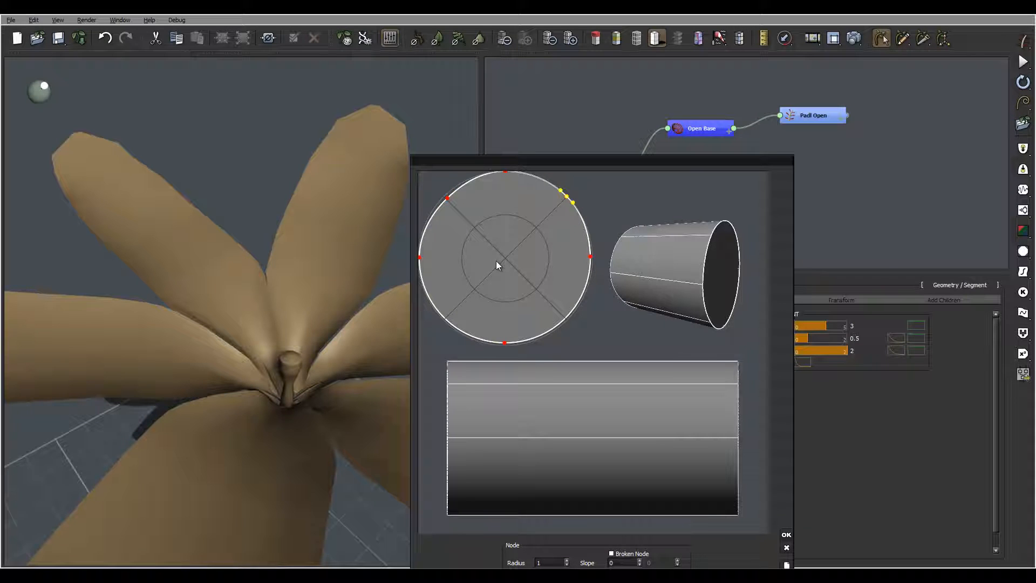
pyautogui.click(445, 319)
pyautogui.click(566, 319)
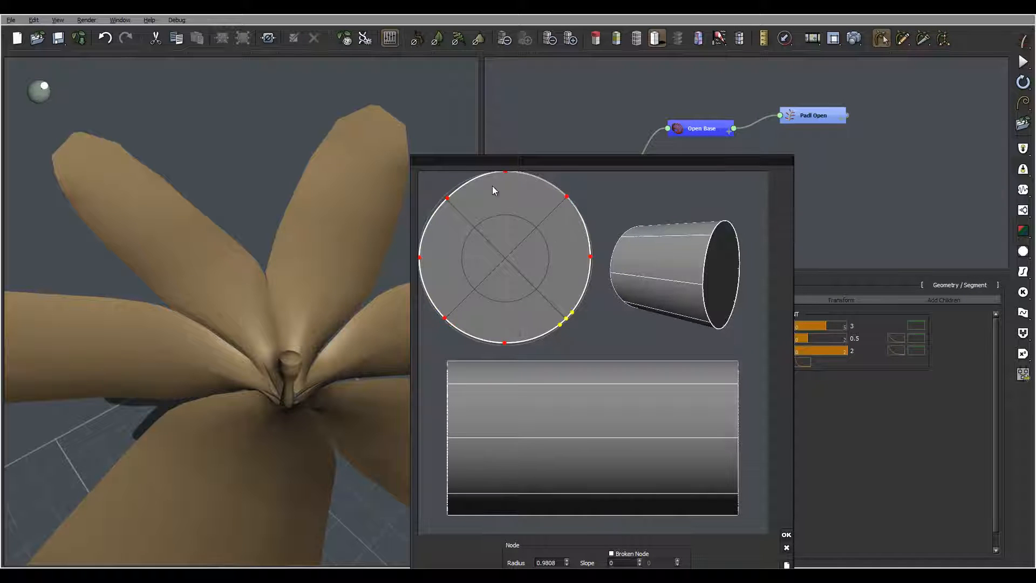
pyautogui.click(481, 176)
pyautogui.click(544, 180)
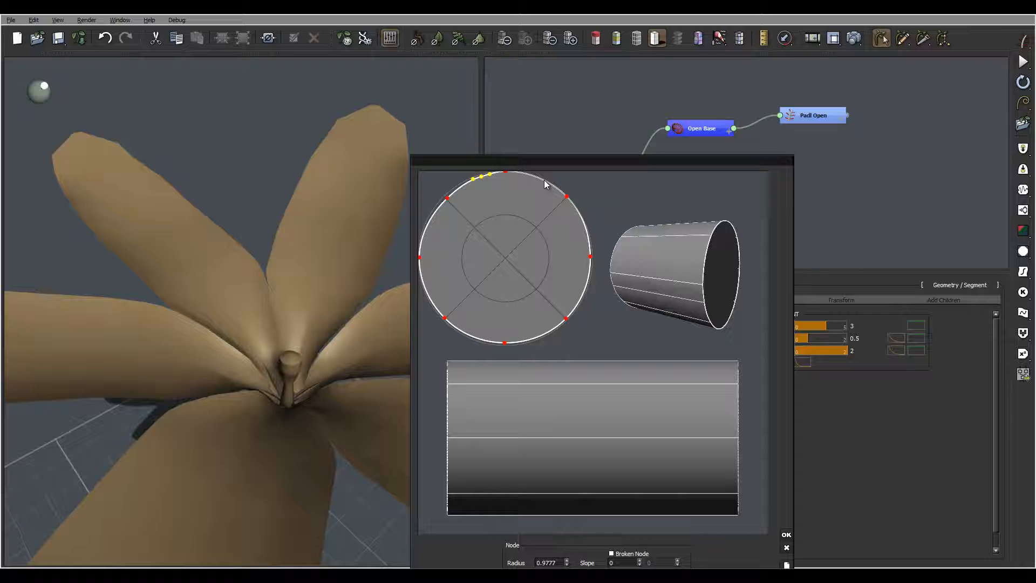
pyautogui.click(588, 231)
pyautogui.click(584, 290)
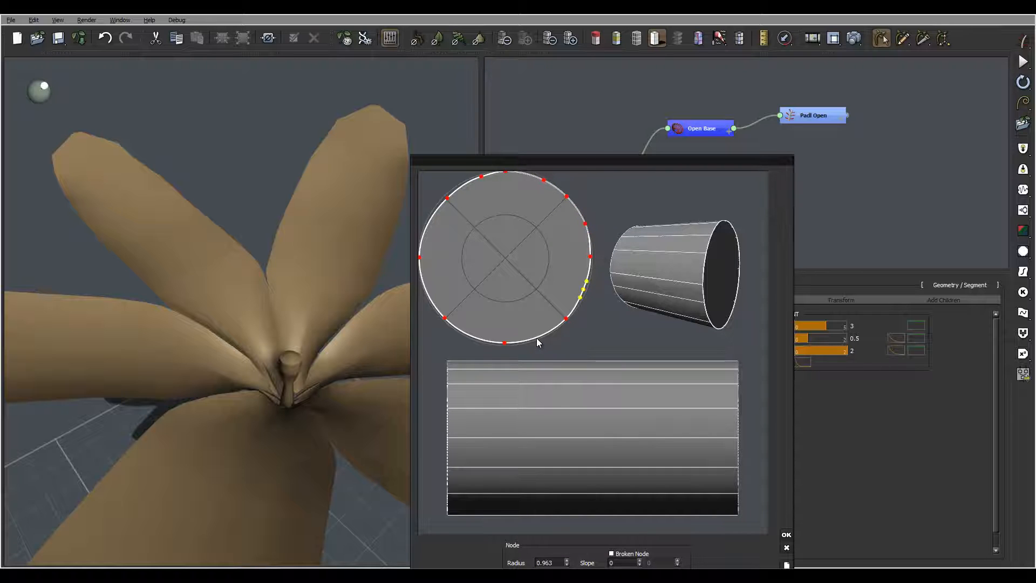
pyautogui.click(536, 335)
pyautogui.click(469, 333)
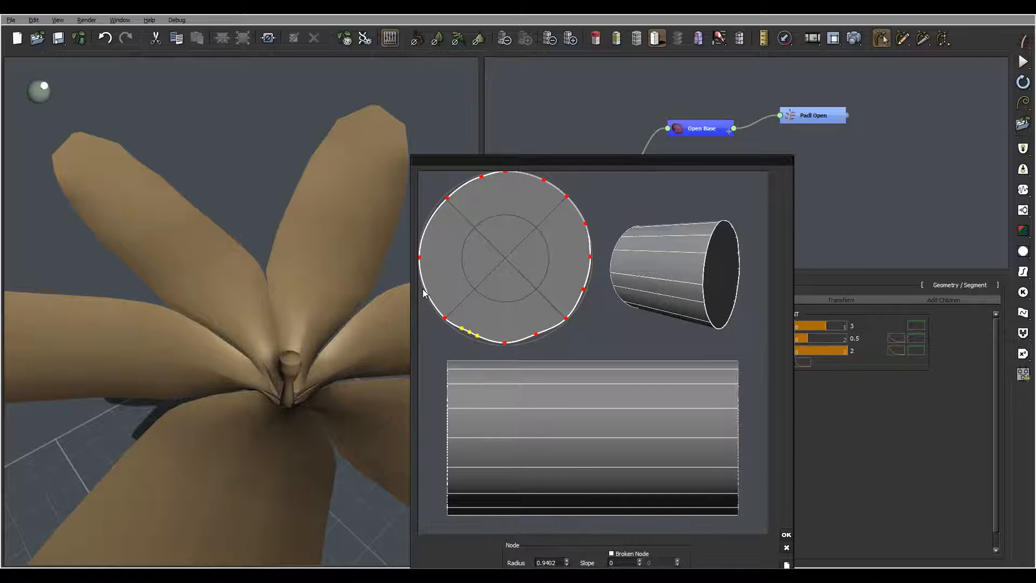
pyautogui.click(426, 290)
pyautogui.click(426, 227)
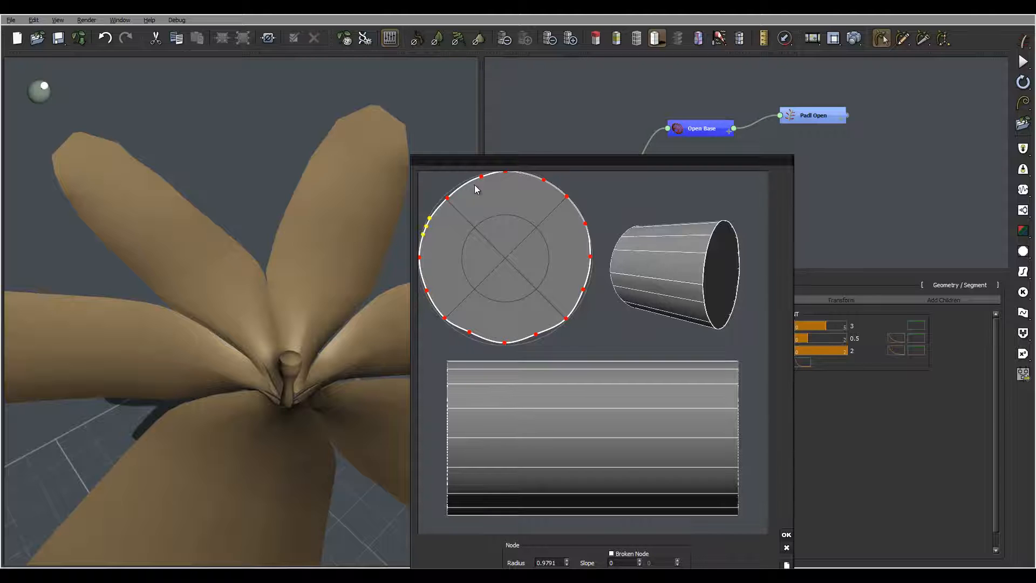
# - Pull alternate nodes inward to form an eight-pointed star section, then apply it
pyautogui.moveTo(484, 177); pyautogui.dragTo(487, 211)
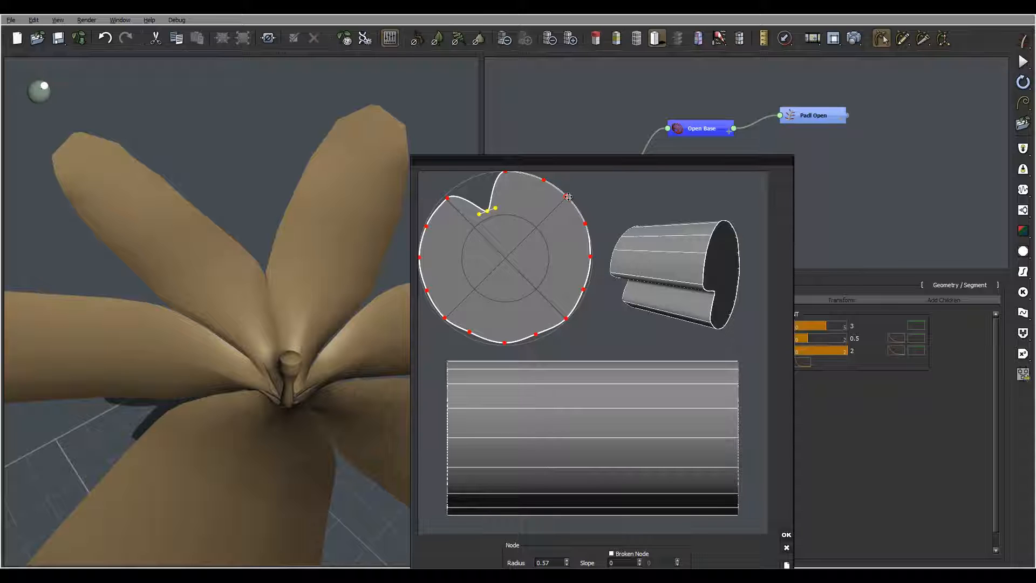
pyautogui.moveTo(487, 209); pyautogui.dragTo(472, 178)
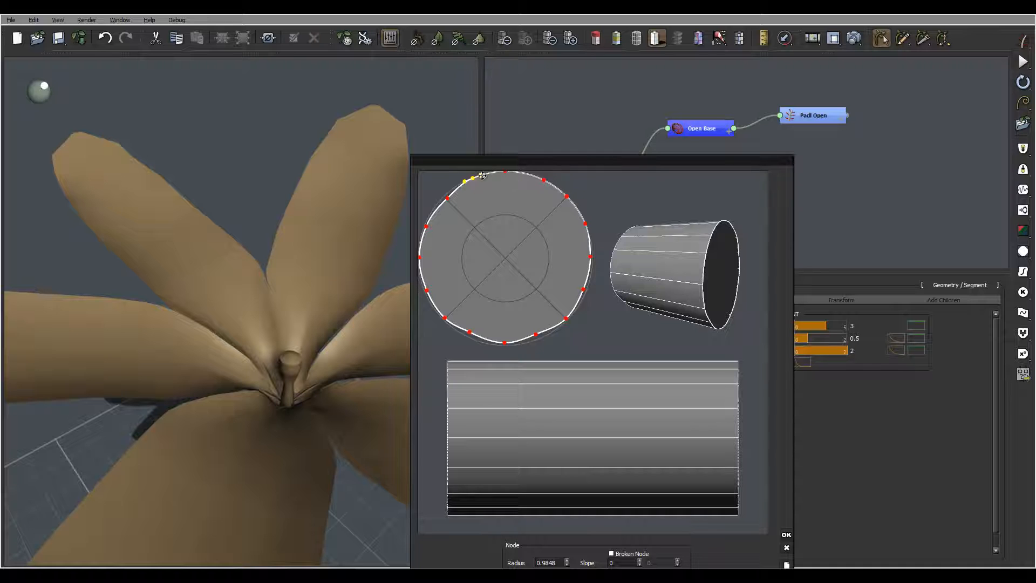
pyautogui.moveTo(475, 178); pyautogui.dragTo(490, 218)
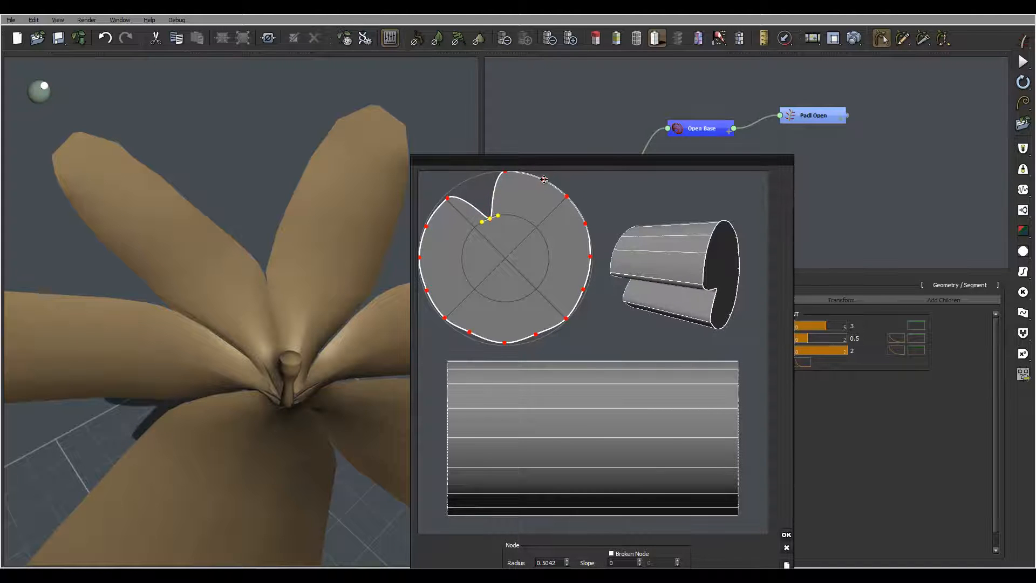
pyautogui.moveTo(543, 180); pyautogui.dragTo(517, 218)
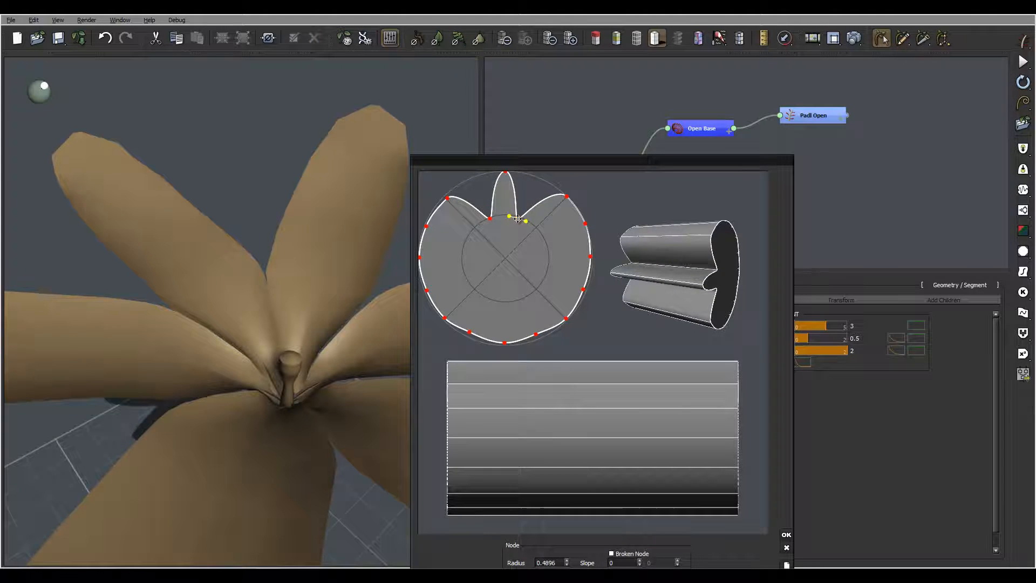
pyautogui.click(584, 223)
pyautogui.moveTo(574, 233); pyautogui.dragTo(544, 245)
pyautogui.click(583, 290)
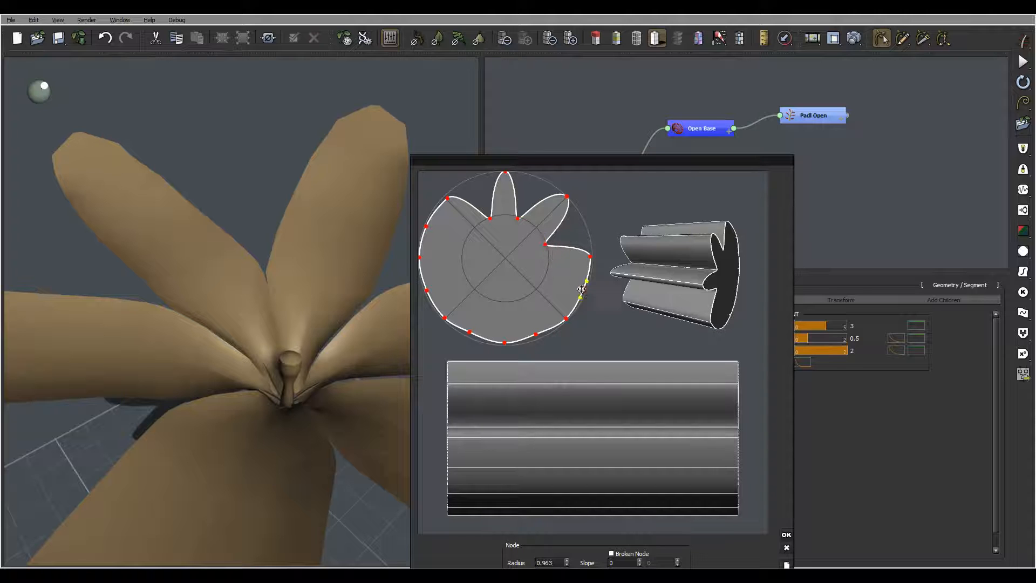
pyautogui.moveTo(583, 290); pyautogui.dragTo(546, 275)
pyautogui.moveTo(535, 334); pyautogui.dragTo(519, 300)
pyautogui.moveTo(470, 332); pyautogui.dragTo(489, 300)
pyautogui.click(427, 291)
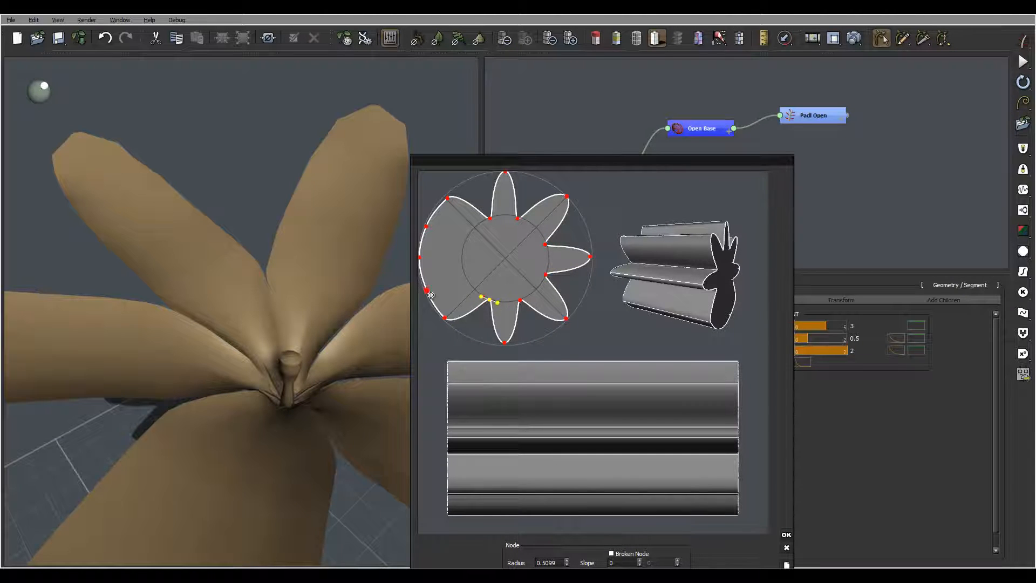
pyautogui.moveTo(426, 291); pyautogui.dragTo(463, 277)
pyautogui.click(426, 226)
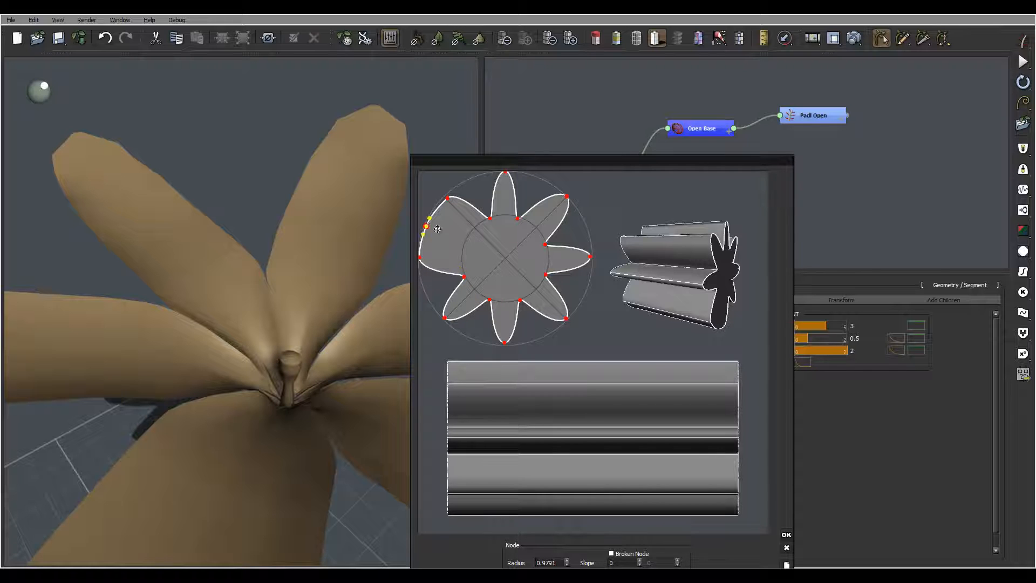
pyautogui.moveTo(426, 226); pyautogui.dragTo(468, 241)
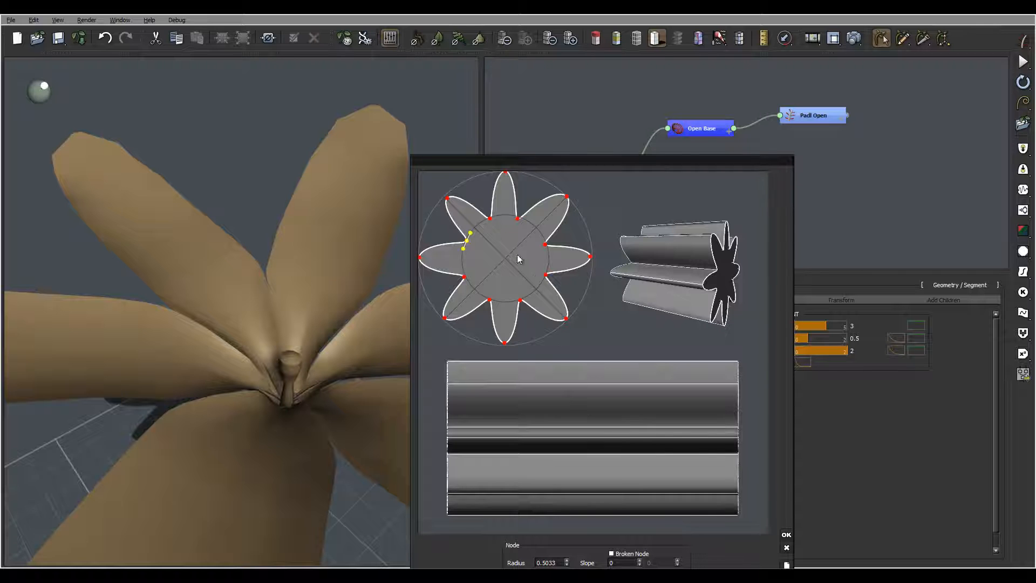
pyautogui.click(786, 534)
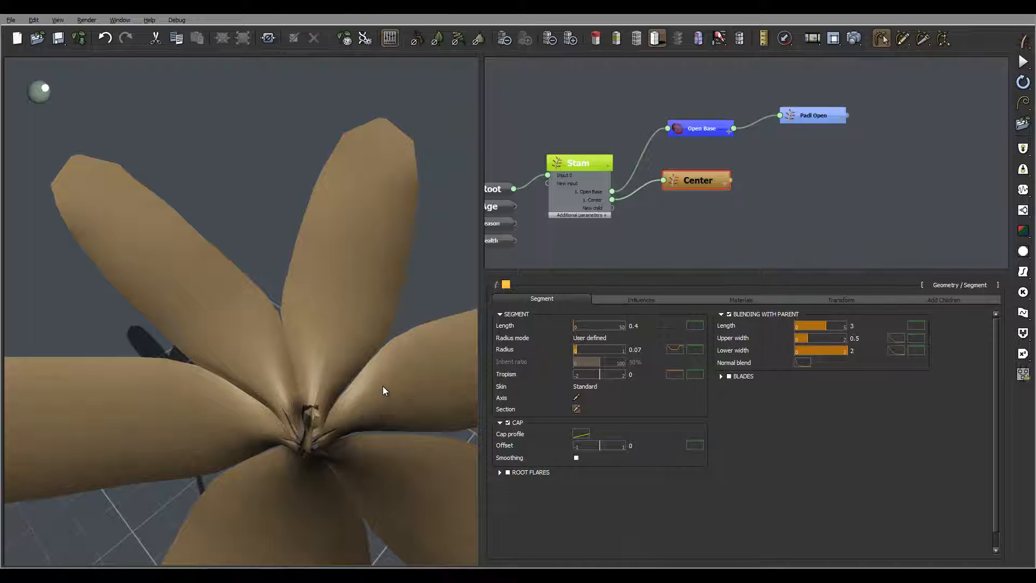
# - Reduce the centre geometry's resolution two levels and drag the Center node below Stam in the graph
pyautogui.moveTo(383, 387)
pyautogui.mouseDown(button='right')
pyautogui.moveTo(380, 408)
pyautogui.moveTo(375, 387)
pyautogui.mouseUp(button='right')
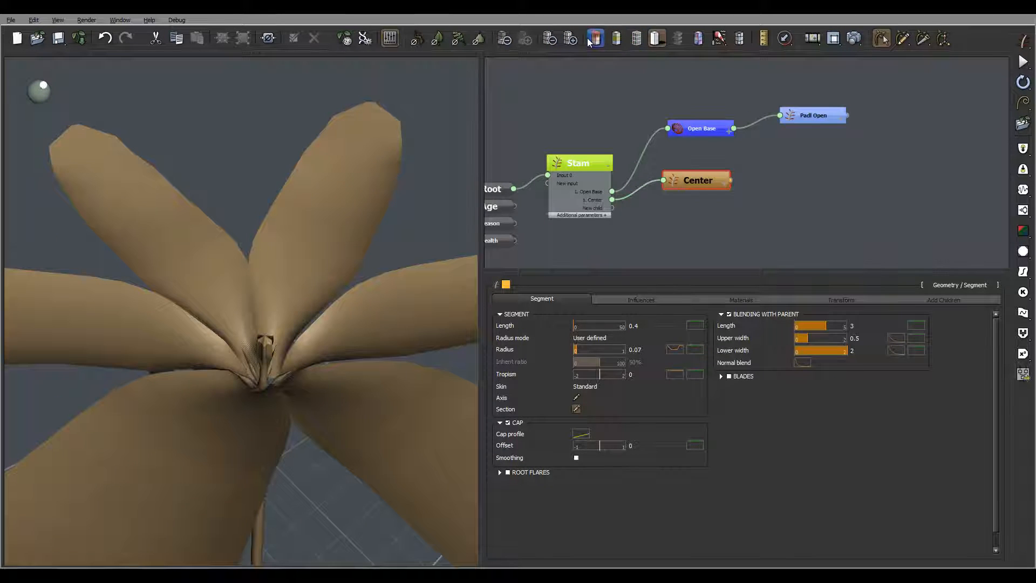
pyautogui.moveTo(318, 355); pyautogui.dragTo(356, 457)
pyautogui.moveTo(374, 490); pyautogui.dragTo(315, 390)
pyautogui.scroll(5, 254, 351)
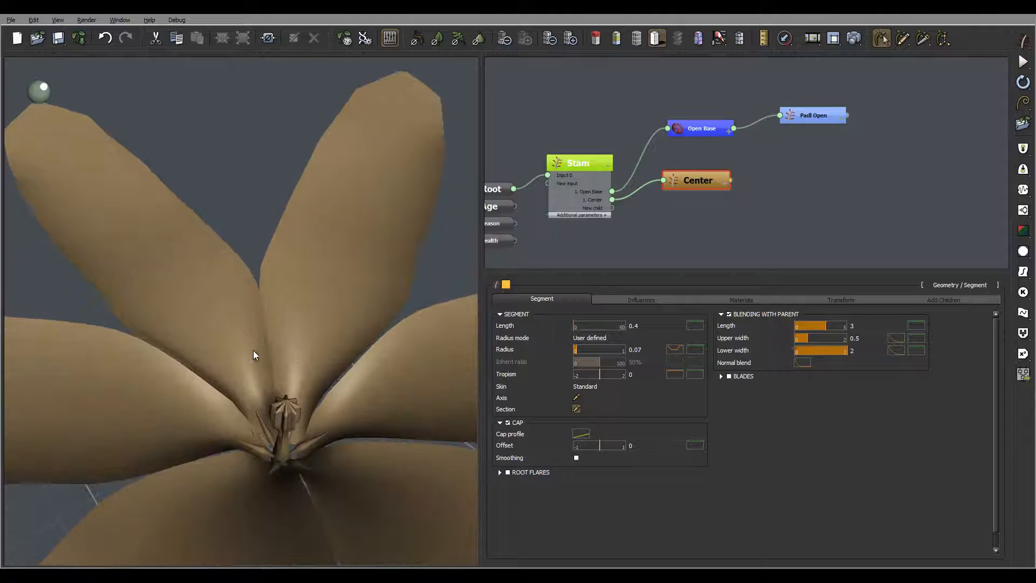
pyautogui.moveTo(253, 351); pyautogui.dragTo(289, 448)
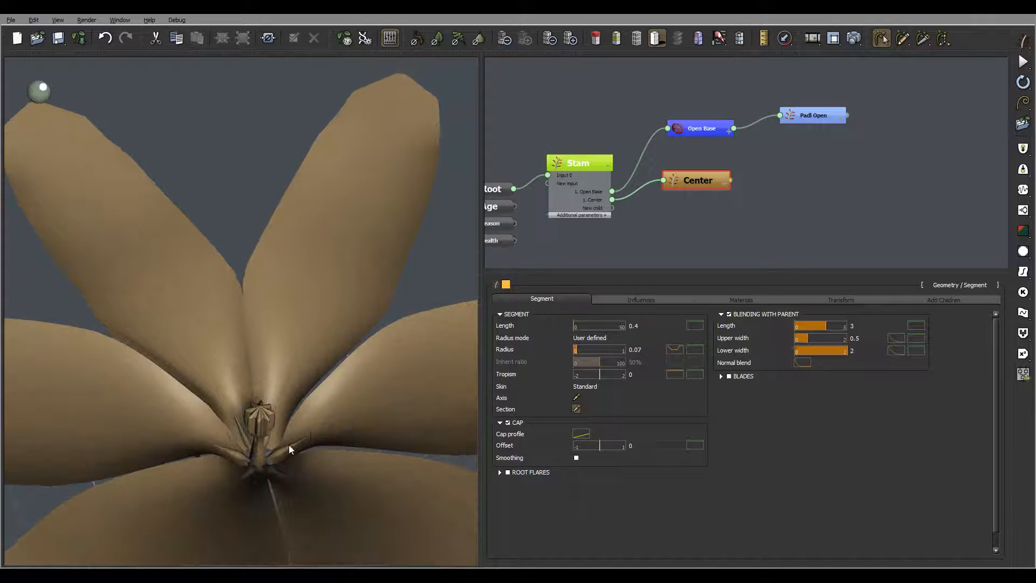
pyautogui.moveTo(331, 387)
pyautogui.mouseDown()
pyautogui.moveTo(323, 379)
pyautogui.moveTo(333, 386)
pyautogui.mouseUp()
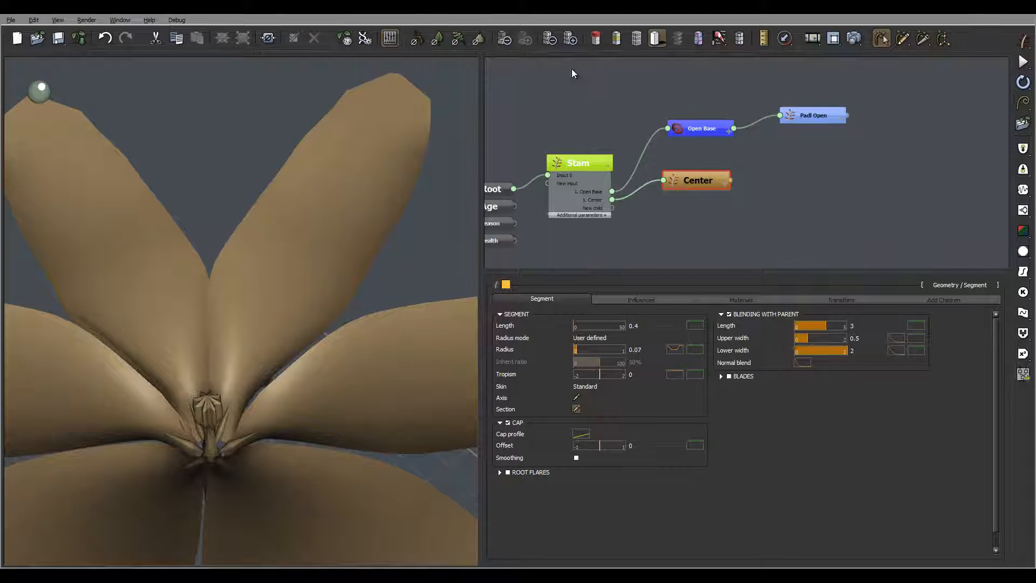
pyautogui.click(550, 40)
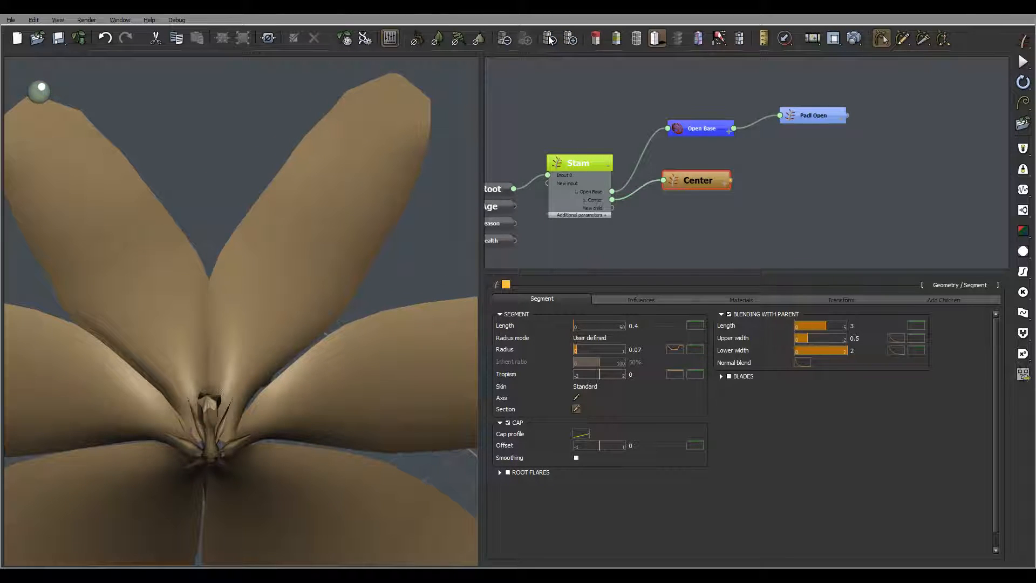
pyautogui.click(550, 40)
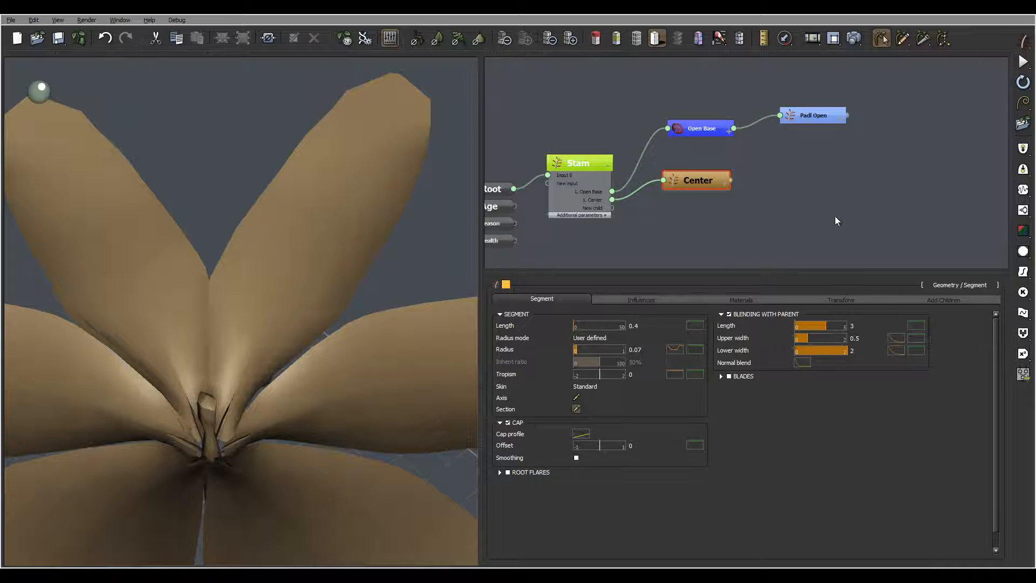
pyautogui.moveTo(701, 180); pyautogui.dragTo(699, 261)
pyautogui.click(686, 204)
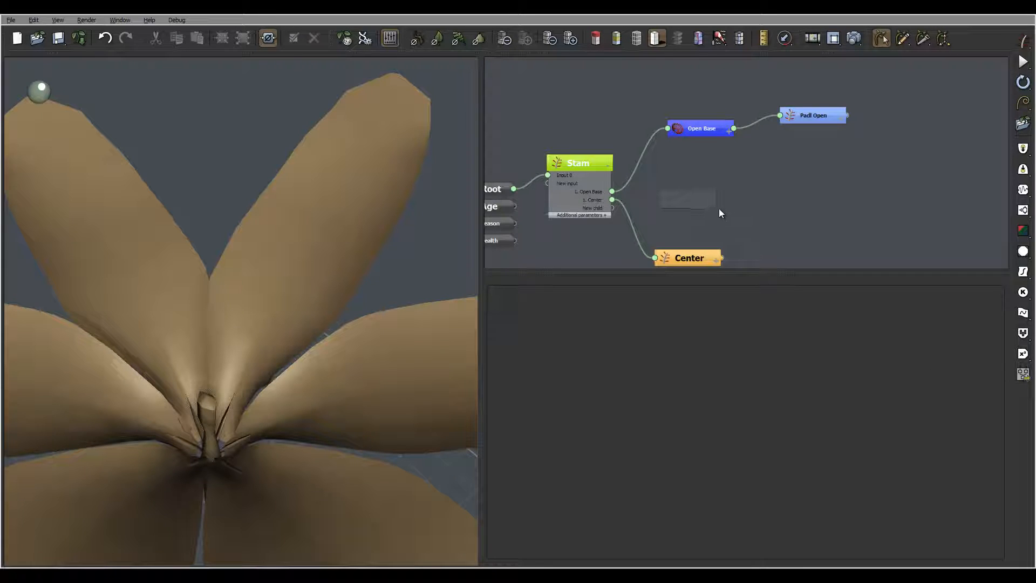
# - Add a Hydra node to the graph and name it 'Base stims'
pyautogui.rightClick(696, 205)
pyautogui.moveTo(727, 210)
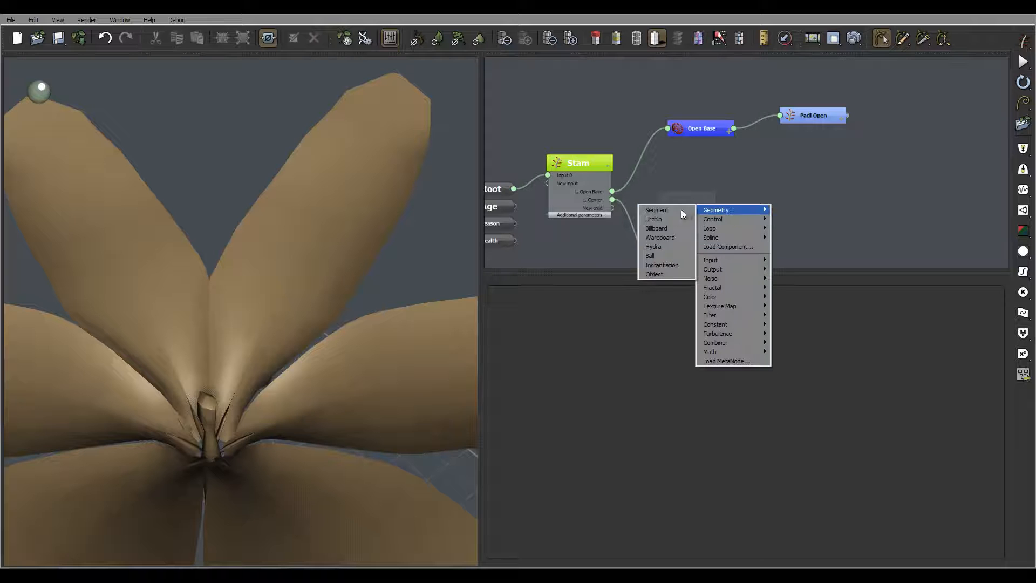
pyautogui.click(654, 246)
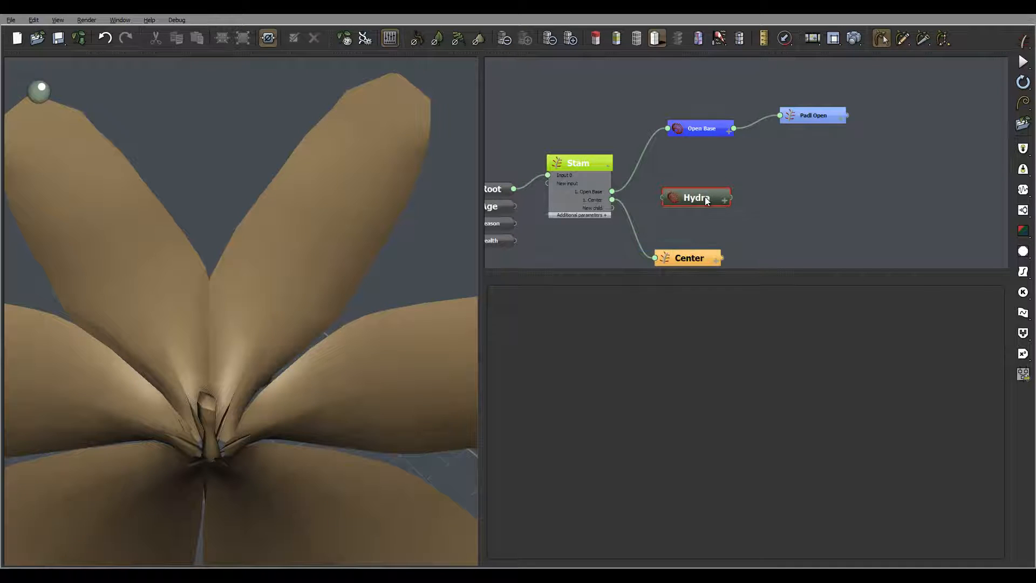
pyautogui.doubleClick(705, 196)
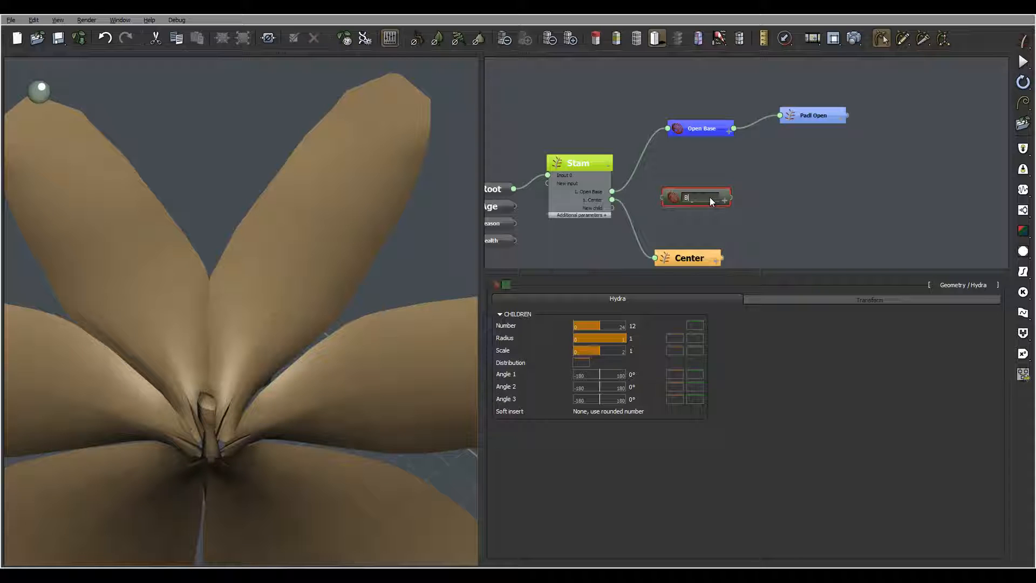
pyautogui.write('Base stims')
pyautogui.press('Return')
# - Colour the Base stims node grey and attach it as a new child of Stam
pyautogui.click(506, 286)
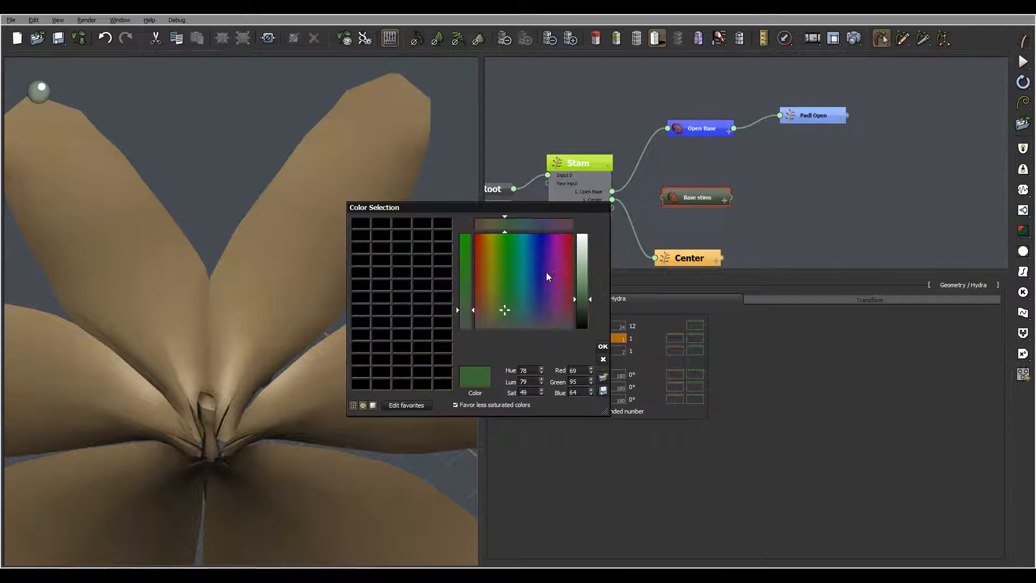
pyautogui.moveTo(504, 310); pyautogui.dragTo(478, 326)
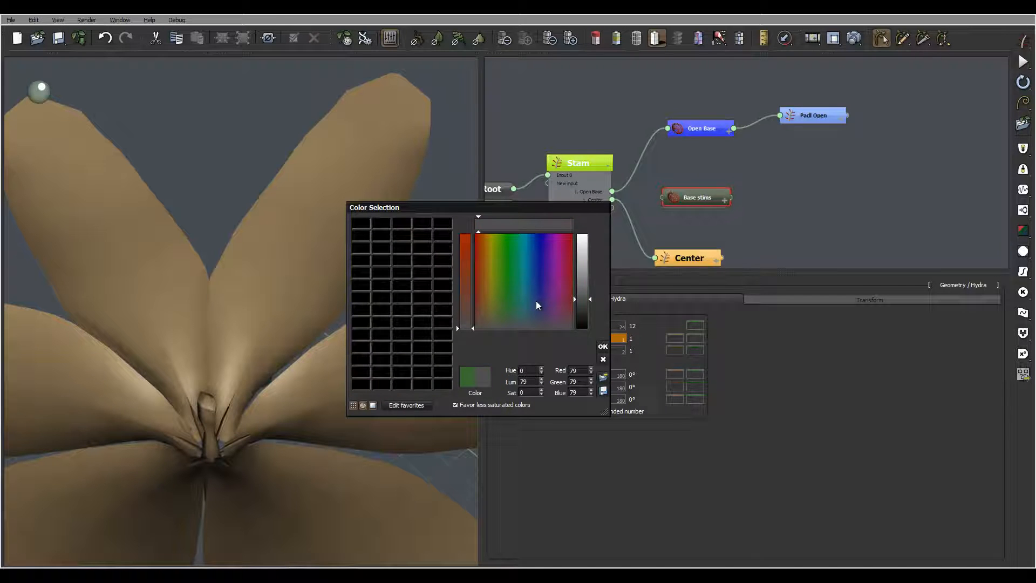
pyautogui.click(584, 277)
pyautogui.click(603, 350)
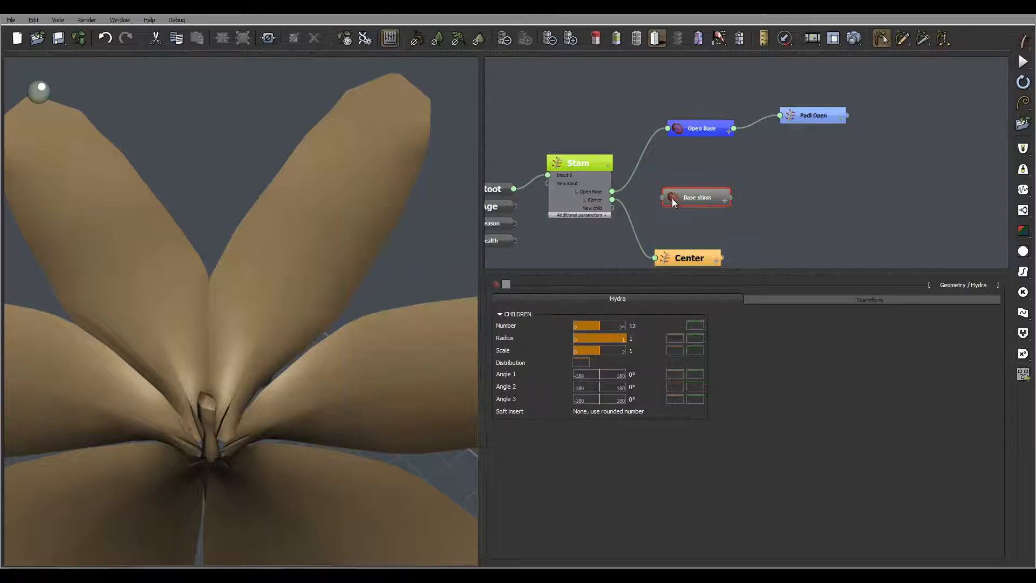
pyautogui.moveTo(662, 199); pyautogui.dragTo(611, 209)
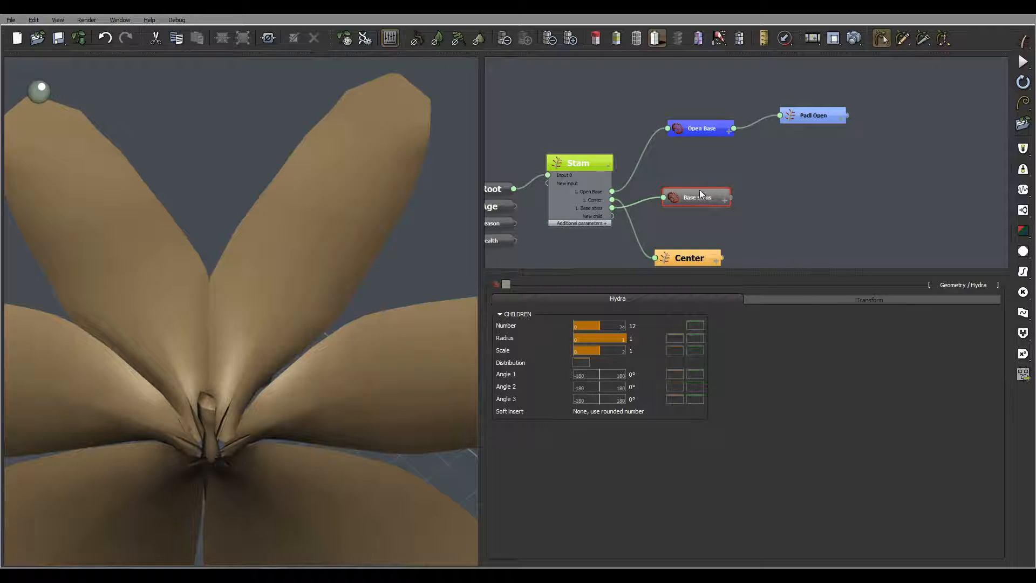
# - On Stam's Base stims tab, make the children start from the tip of the segment
pyautogui.click(591, 162)
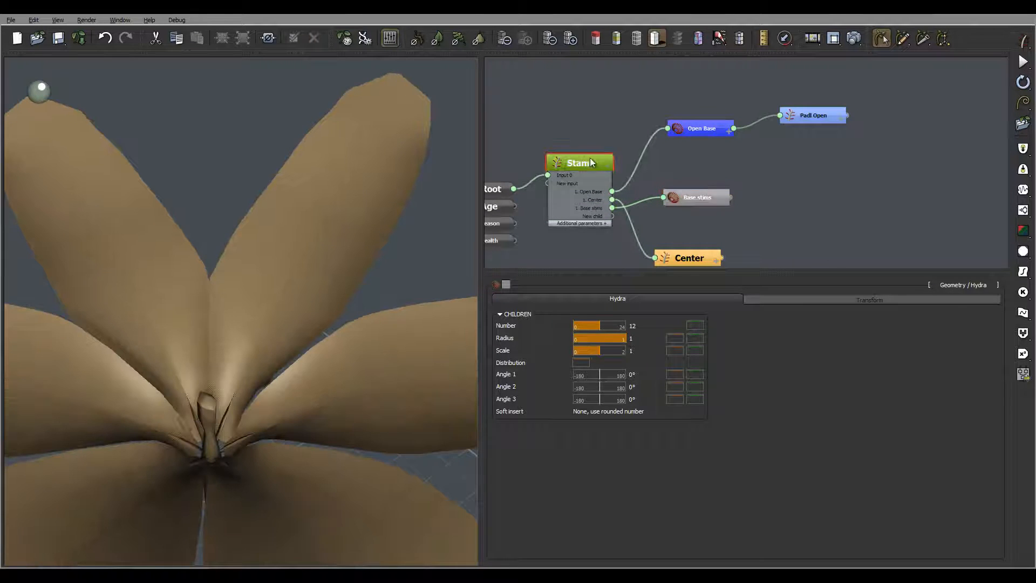
pyautogui.click(930, 300)
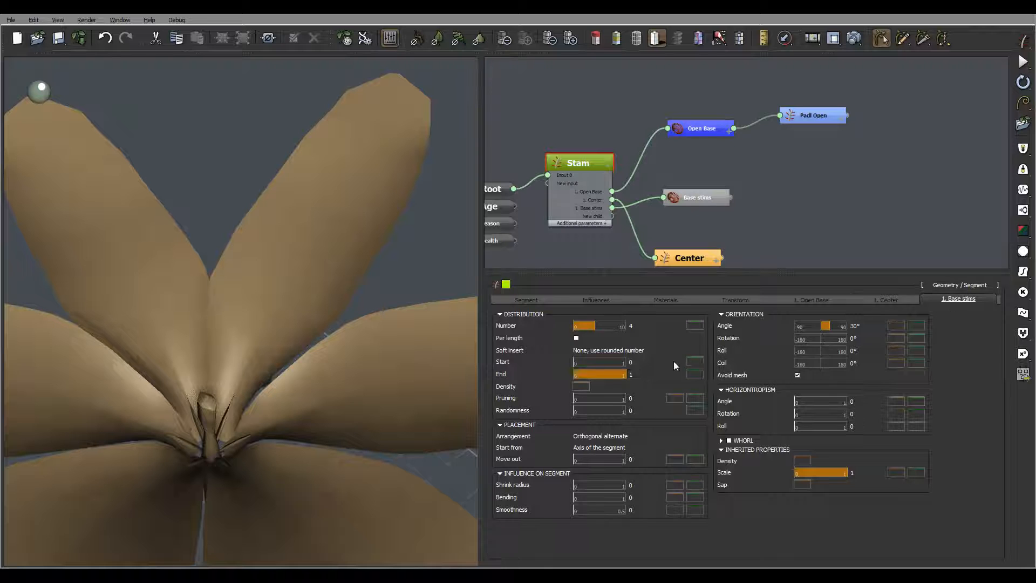
pyautogui.click(616, 448)
pyautogui.click(627, 472)
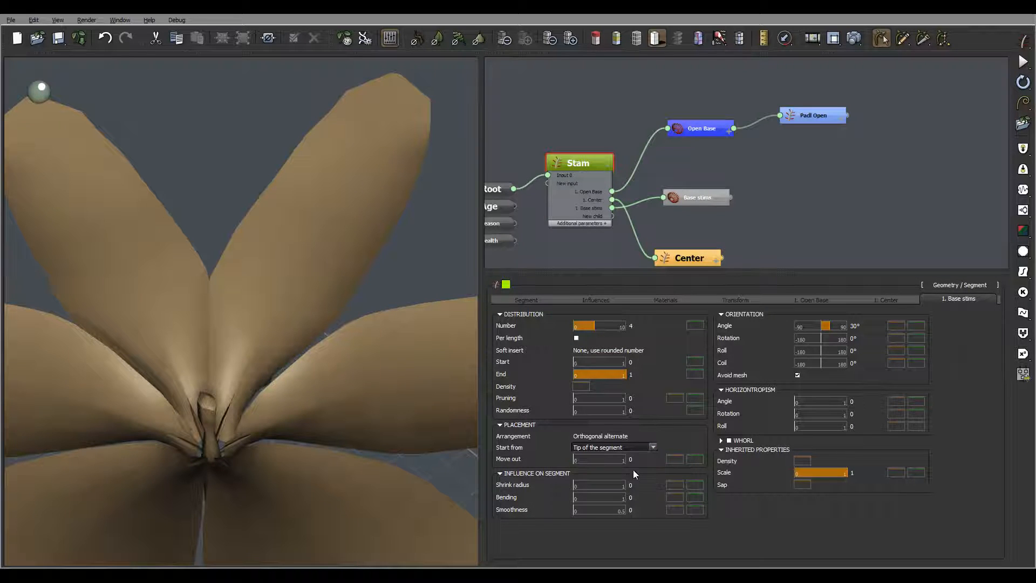
# - Change the Base stims orientation angle from 30° to 0°, then select the Base stims node
pyautogui.click(854, 325)
pyautogui.moveTo(853, 325); pyautogui.dragTo(1012, 406)
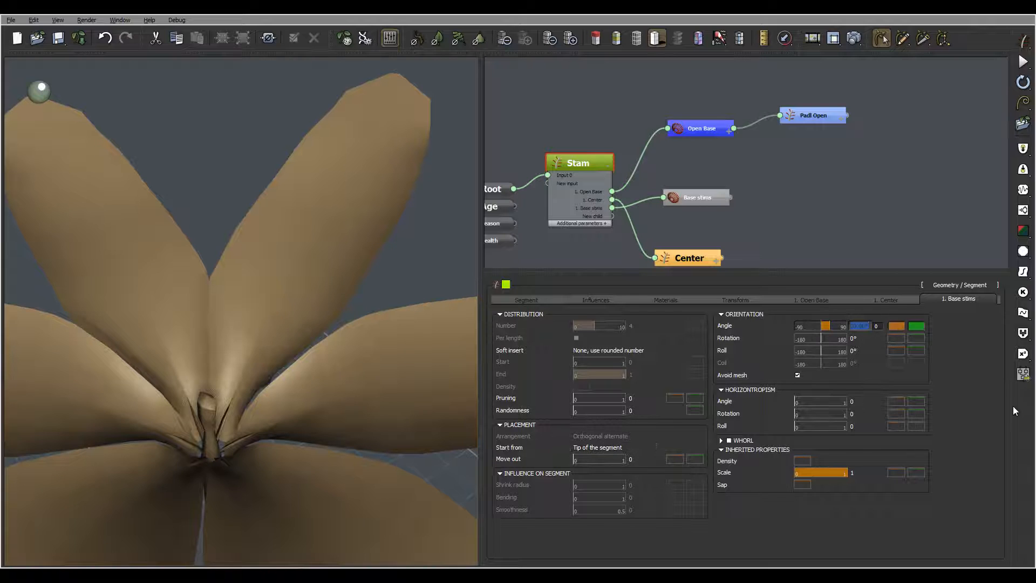
pyautogui.write('0')
pyautogui.press('Return')
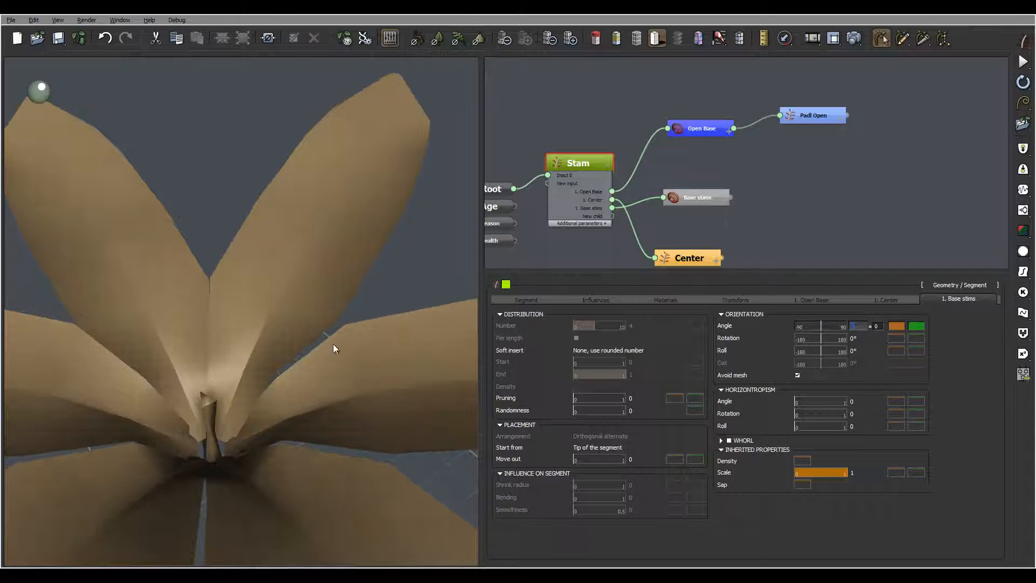
pyautogui.moveTo(227, 368); pyautogui.dragTo(233, 351, button='right')
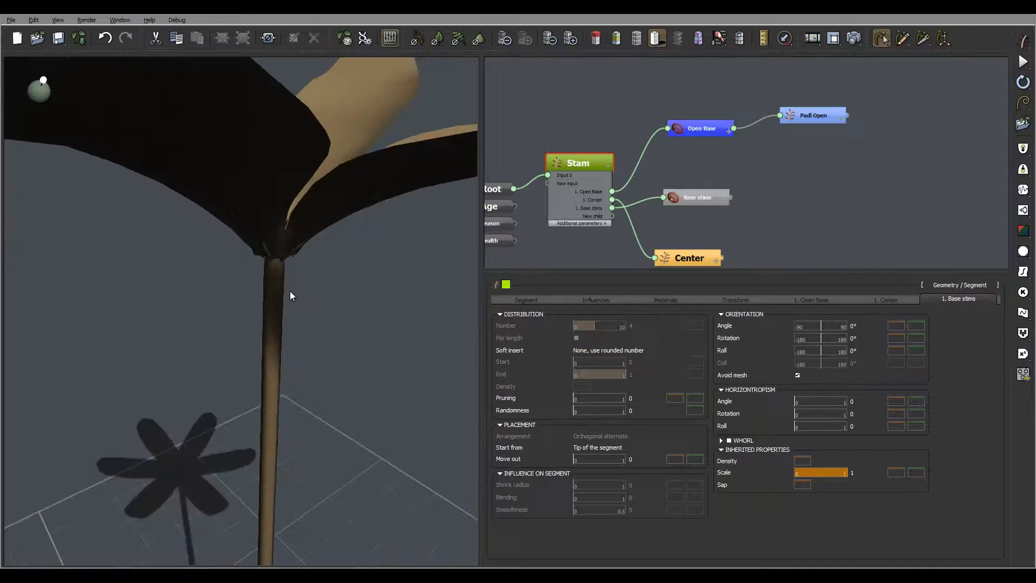
pyautogui.moveTo(374, 224)
pyautogui.mouseDown(button='right')
pyautogui.moveTo(367, 240)
pyautogui.moveTo(378, 235)
pyautogui.mouseUp(button='right')
pyautogui.click(704, 190)
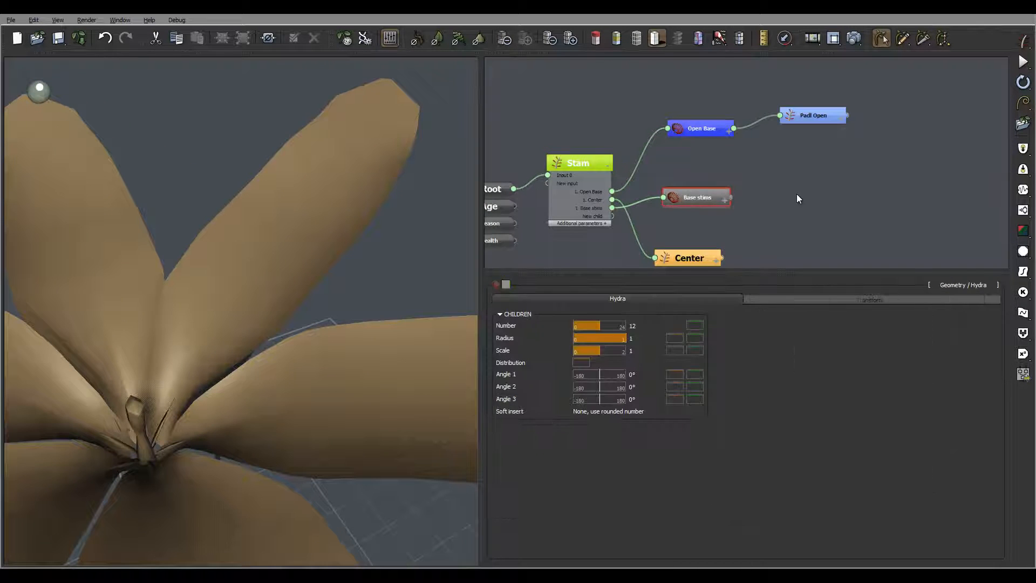
pyautogui.moveTo(218, 354)
pyautogui.mouseDown(button='right')
pyautogui.moveTo(237, 342)
pyautogui.moveTo(233, 352)
pyautogui.mouseUp(button='right')
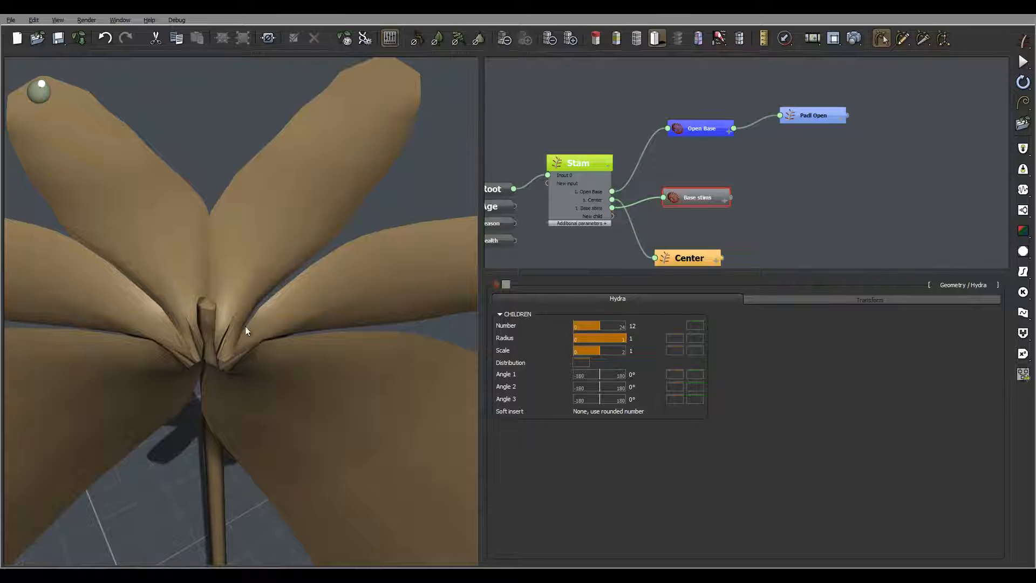
pyautogui.moveTo(793, 225); pyautogui.dragTo(732, 232, button='middle')
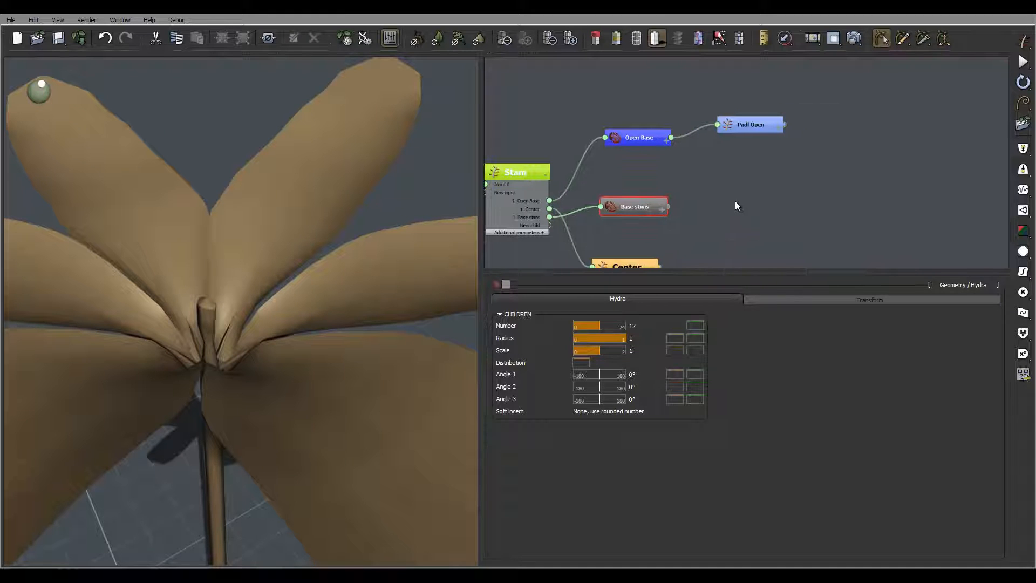
# - Add a Segment node beside Base stims and name it 'Stims'
pyautogui.rightClick(735, 205)
pyautogui.moveTo(771, 207)
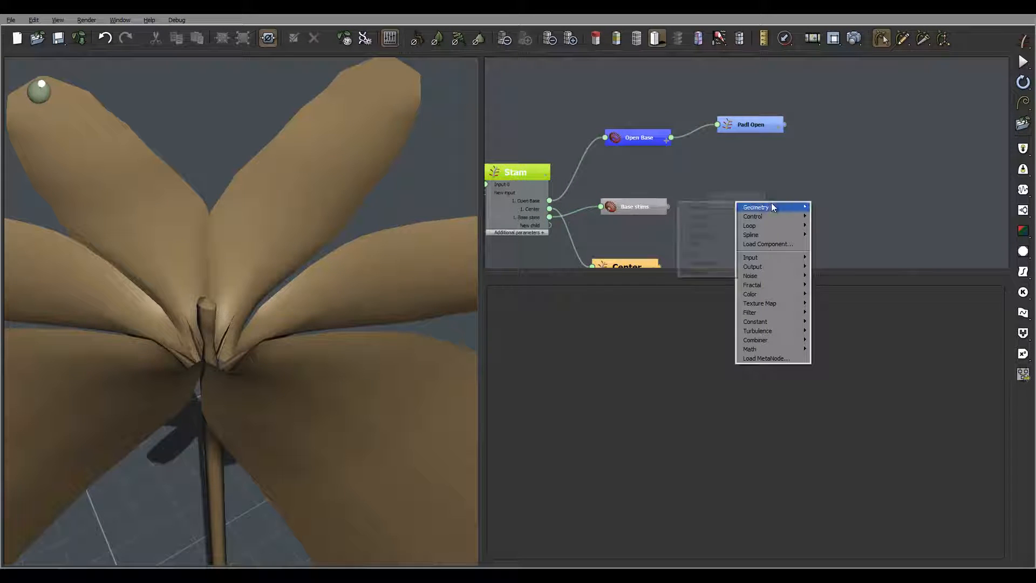
pyautogui.click(710, 205)
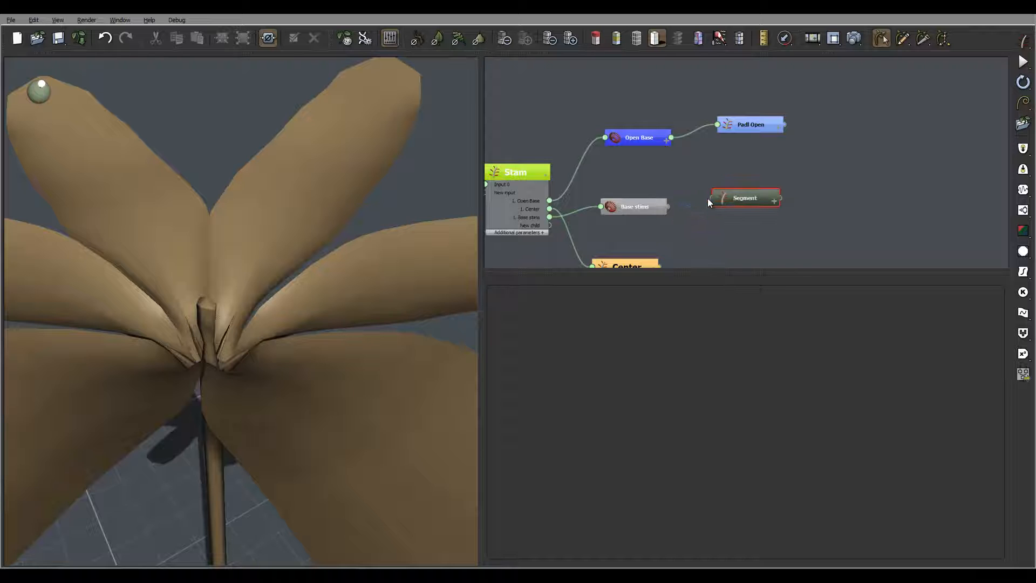
pyautogui.moveTo(710, 197); pyautogui.dragTo(659, 209)
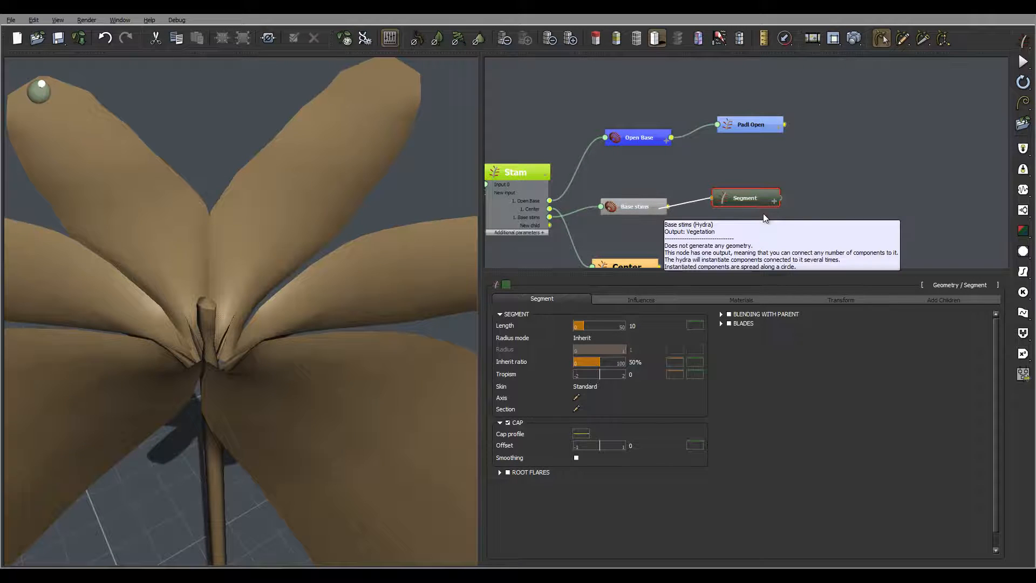
pyautogui.doubleClick(748, 198)
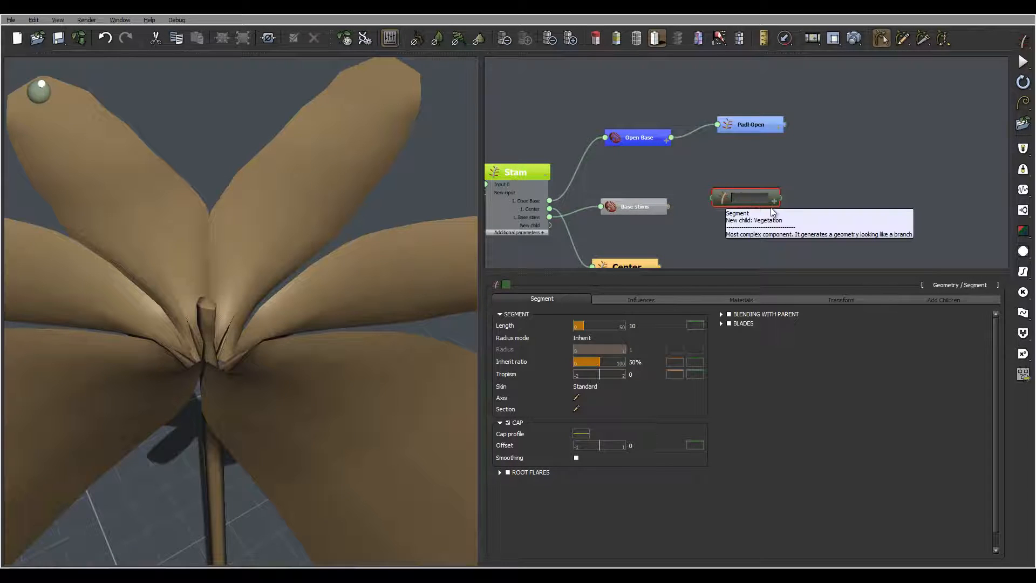
pyautogui.write('Stim')
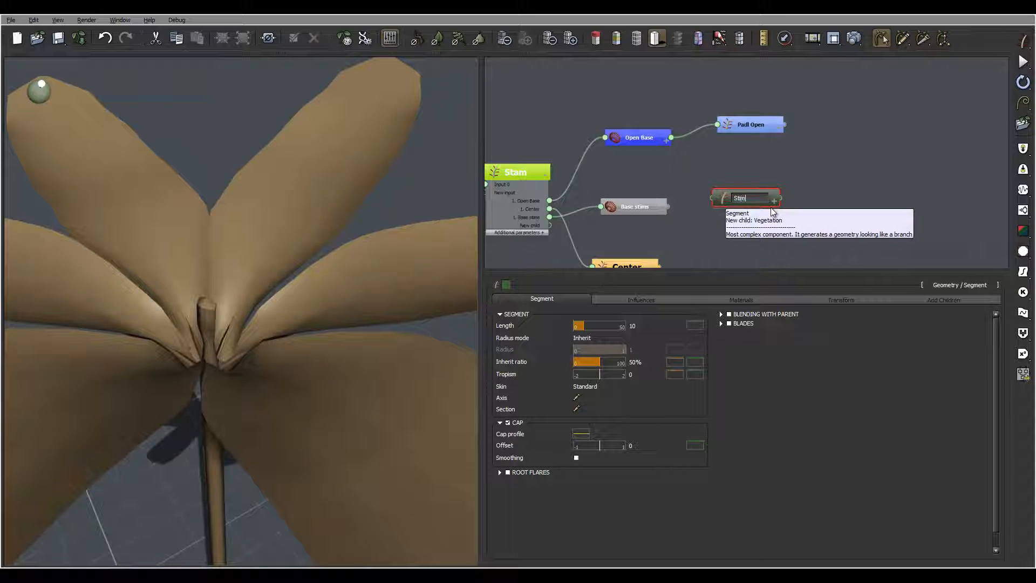
pyautogui.write('s')
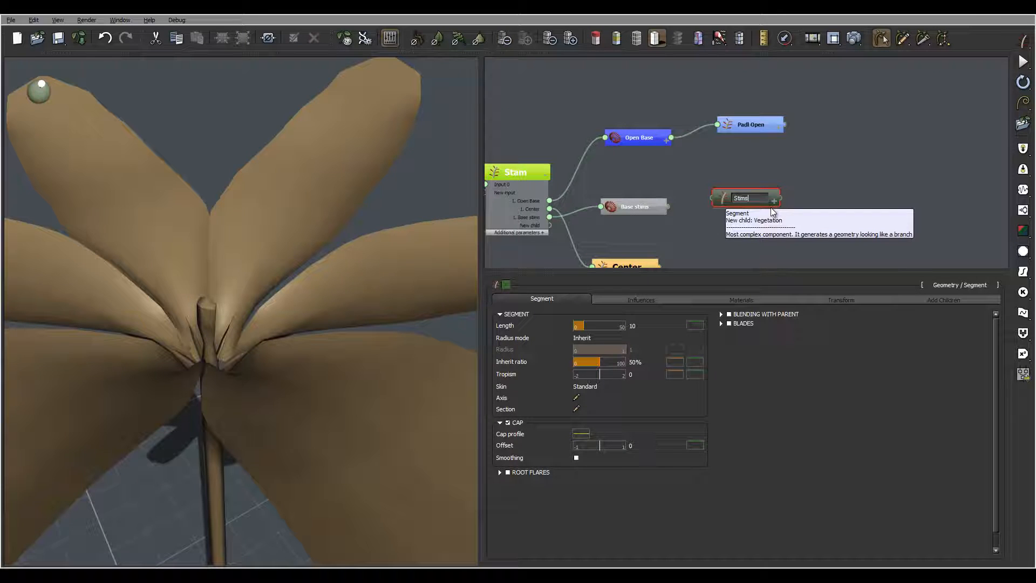
# - Colour the Stims node white and wire Base stims' output into its input
pyautogui.click(508, 283)
pyautogui.moveTo(583, 294); pyautogui.dragTo(587, 238)
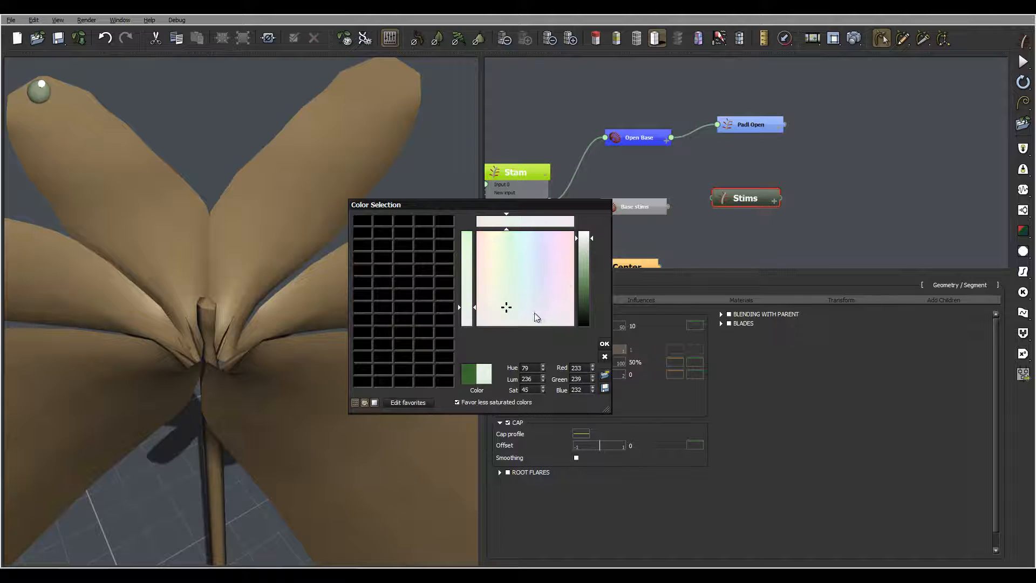
pyautogui.moveTo(498, 306); pyautogui.dragTo(491, 326)
pyautogui.click(605, 344)
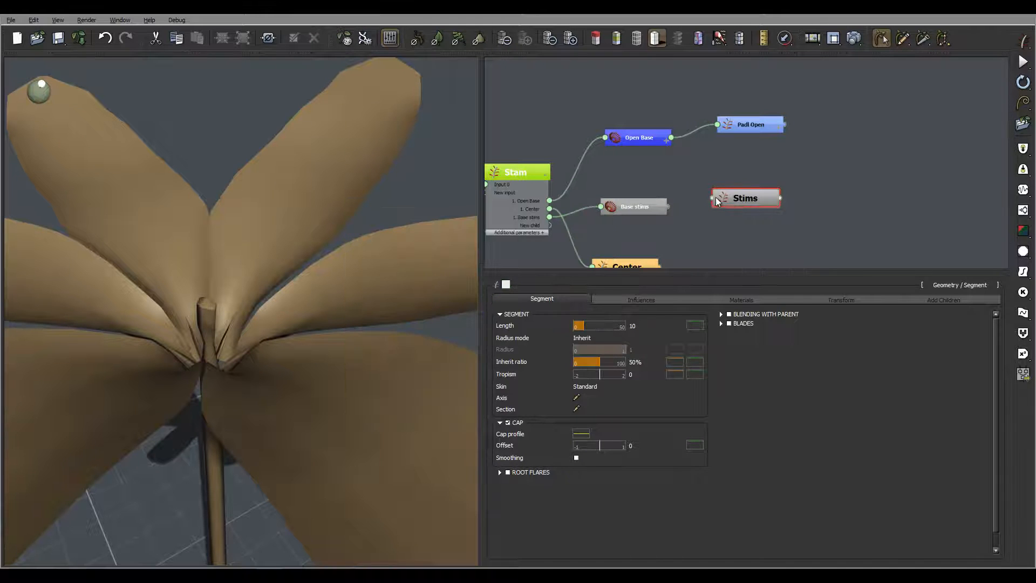
pyautogui.click(506, 284)
pyautogui.moveTo(586, 274); pyautogui.dragTo(586, 232)
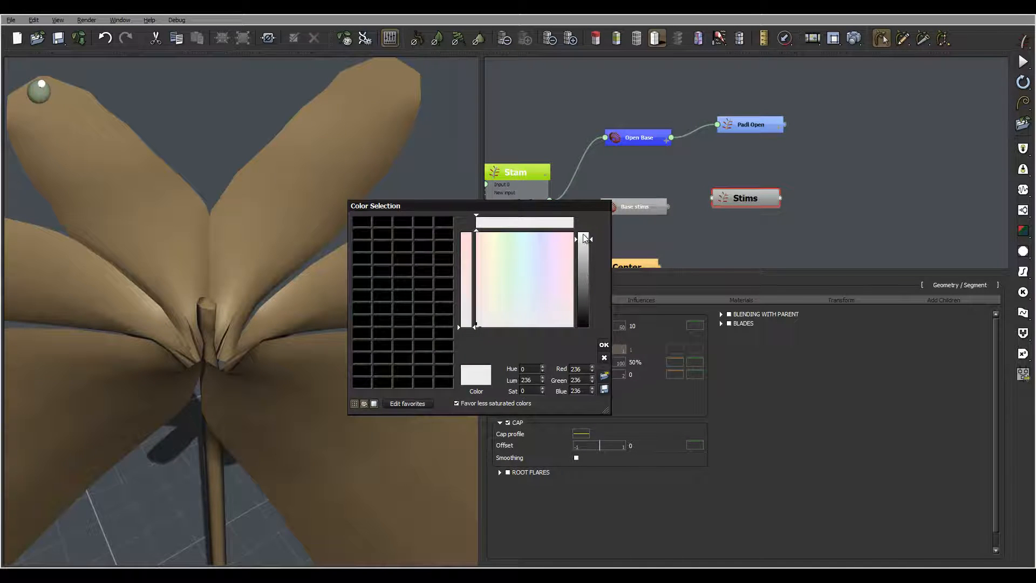
pyautogui.click(604, 344)
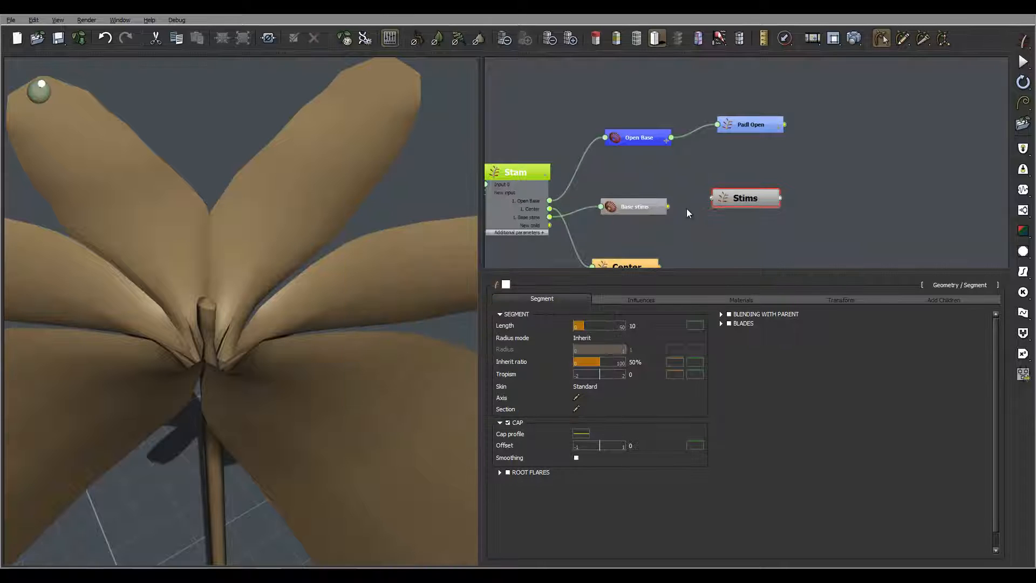
pyautogui.moveTo(668, 207); pyautogui.dragTo(738, 214)
pyautogui.moveTo(259, 273)
pyautogui.mouseDown(button='right')
pyautogui.moveTo(304, 264)
pyautogui.moveTo(299, 238)
pyautogui.moveTo(266, 257)
pyautogui.moveTo(201, 243)
pyautogui.moveTo(273, 248)
pyautogui.moveTo(275, 233)
pyautogui.moveTo(275, 283)
pyautogui.mouseUp(button='right')
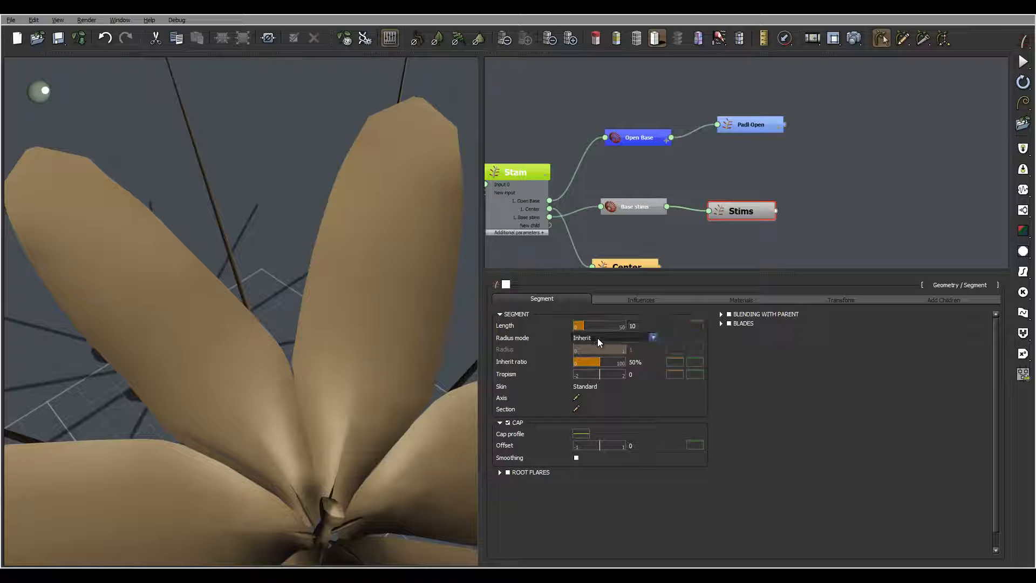
# - Switch the Stims to a user-defined radius mode and set their length to 0.7
pyautogui.click(600, 339)
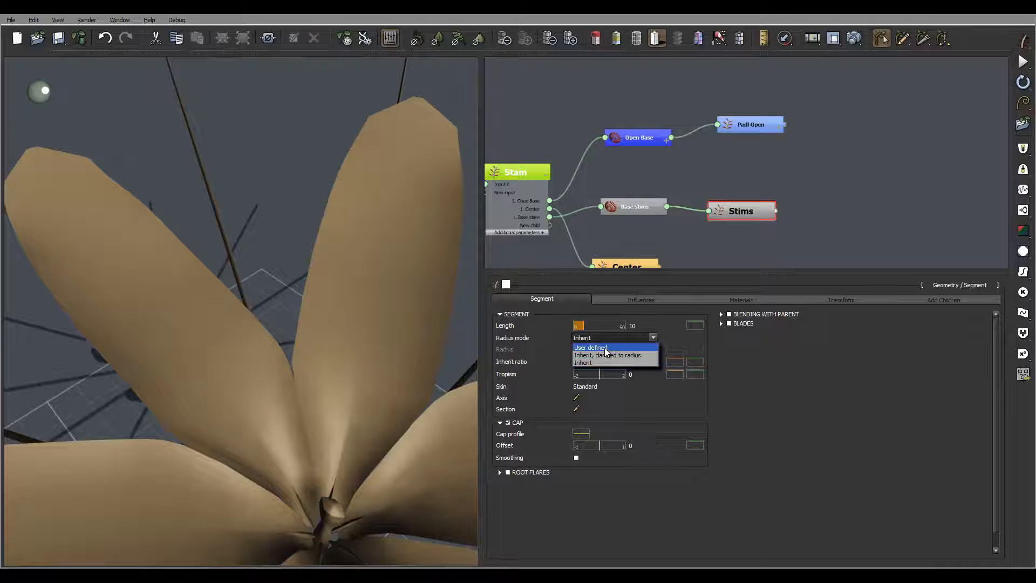
pyautogui.click(605, 348)
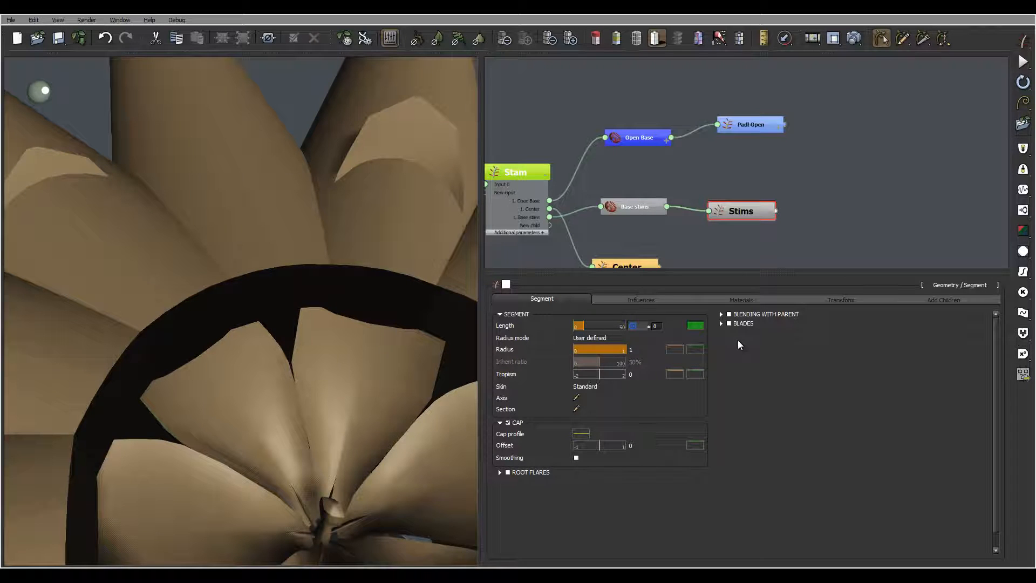
pyautogui.write('0.7')
pyautogui.press('Return')
pyautogui.press('Return')
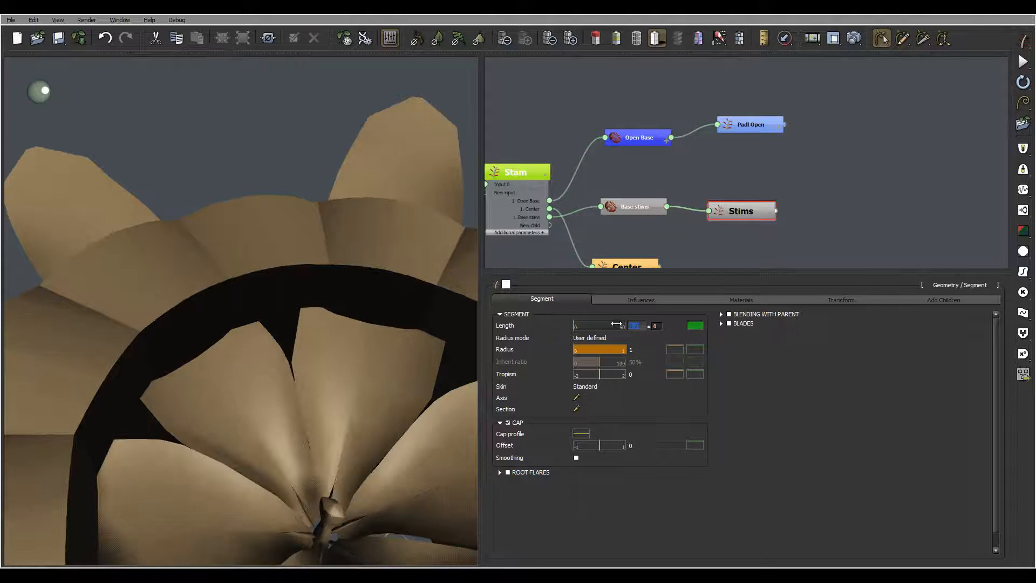
# - Set the Stims radius to 0.03 and bring up its radius profile curve
pyautogui.click(631, 350)
pyautogui.doubleClick(638, 351)
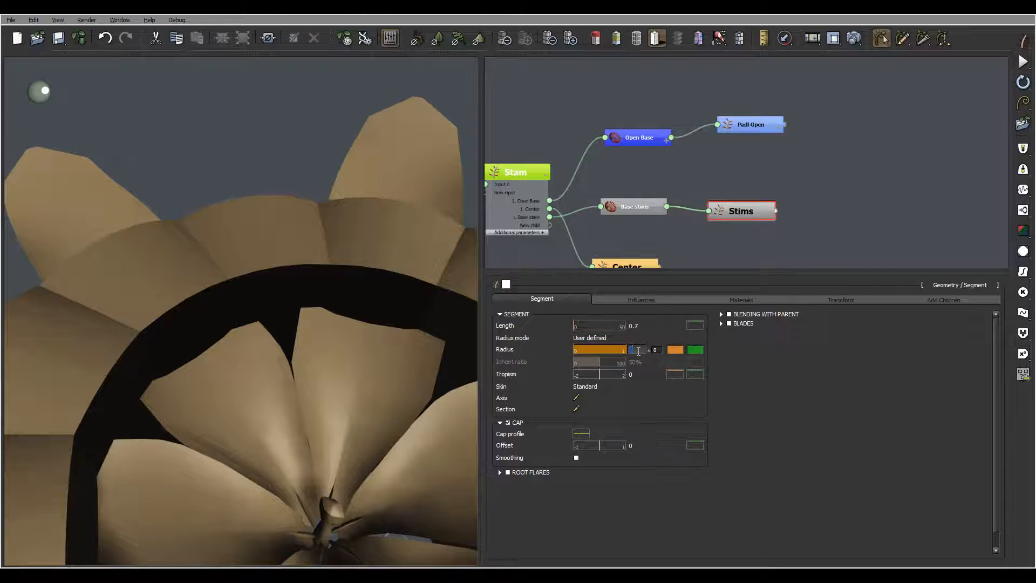
pyautogui.write('0.03')
pyautogui.press('Return')
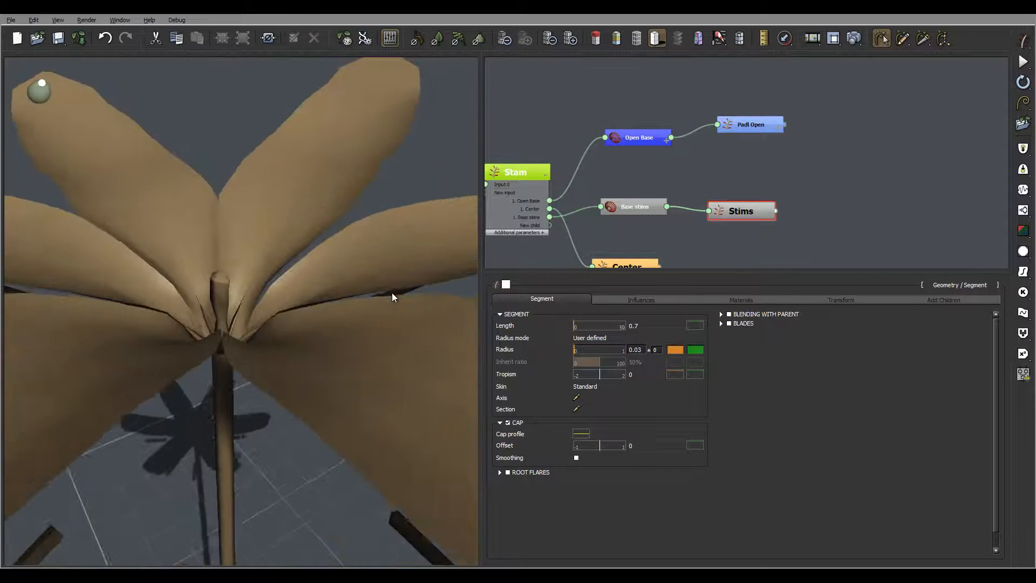
pyautogui.moveTo(376, 384); pyautogui.dragTo(314, 322, button='right')
pyautogui.moveTo(272, 264); pyautogui.dragTo(260, 232, button='right')
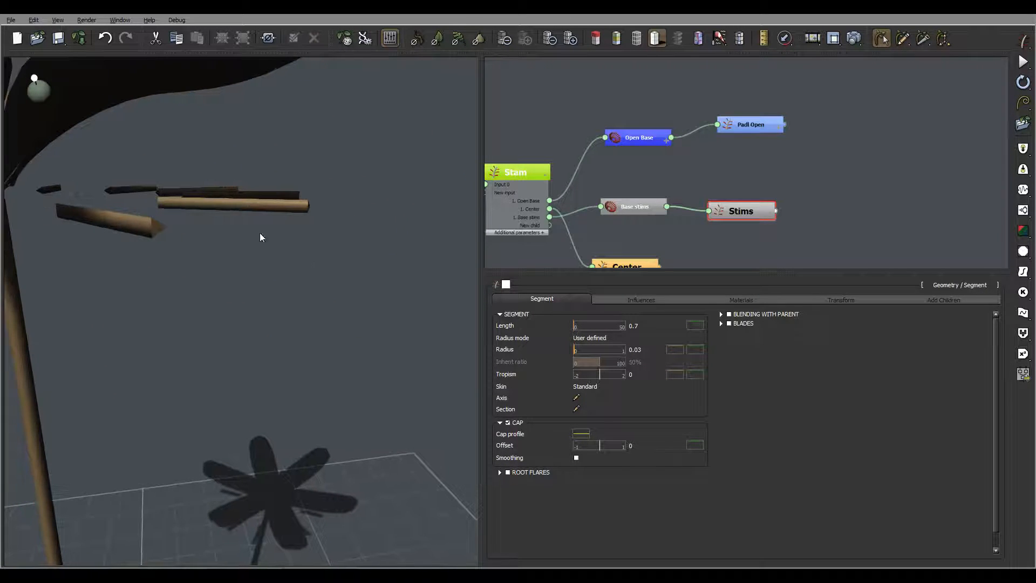
pyautogui.click(679, 351)
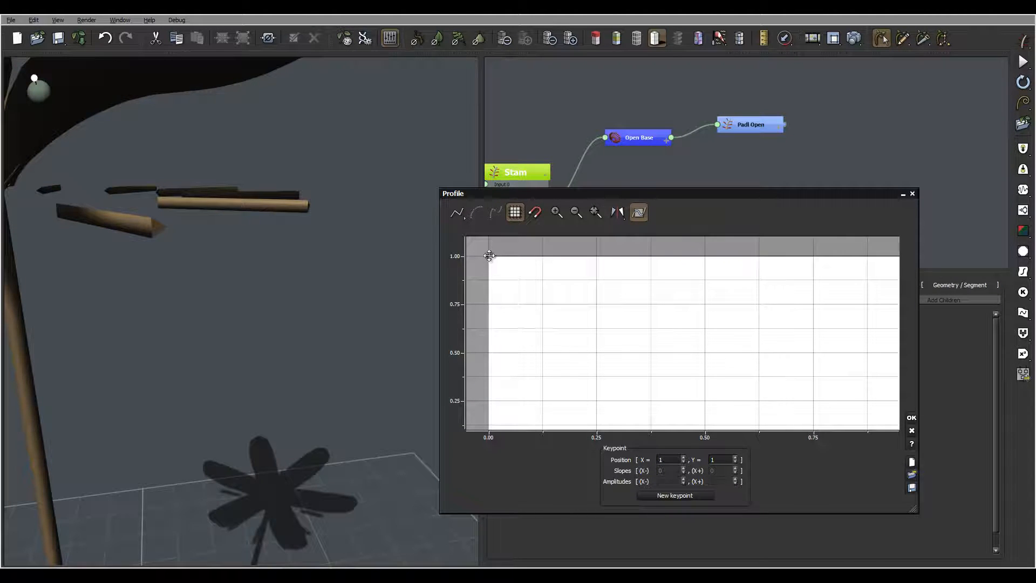
# - Move the Stims profile start to about 0.65 and pull a point down into a dip
pyautogui.moveTo(489, 255); pyautogui.dragTo(473, 393)
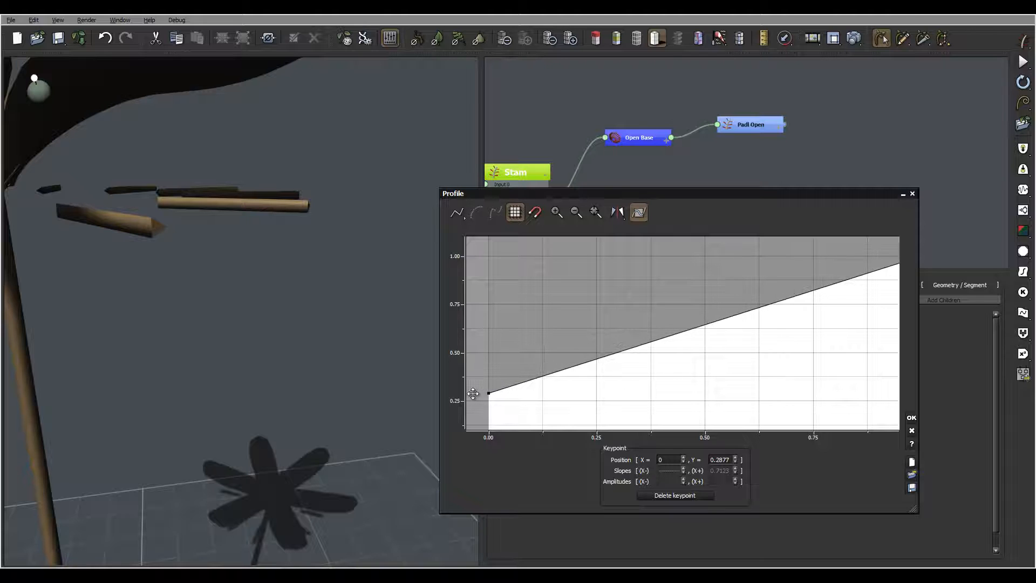
pyautogui.moveTo(843, 379); pyautogui.dragTo(819, 328)
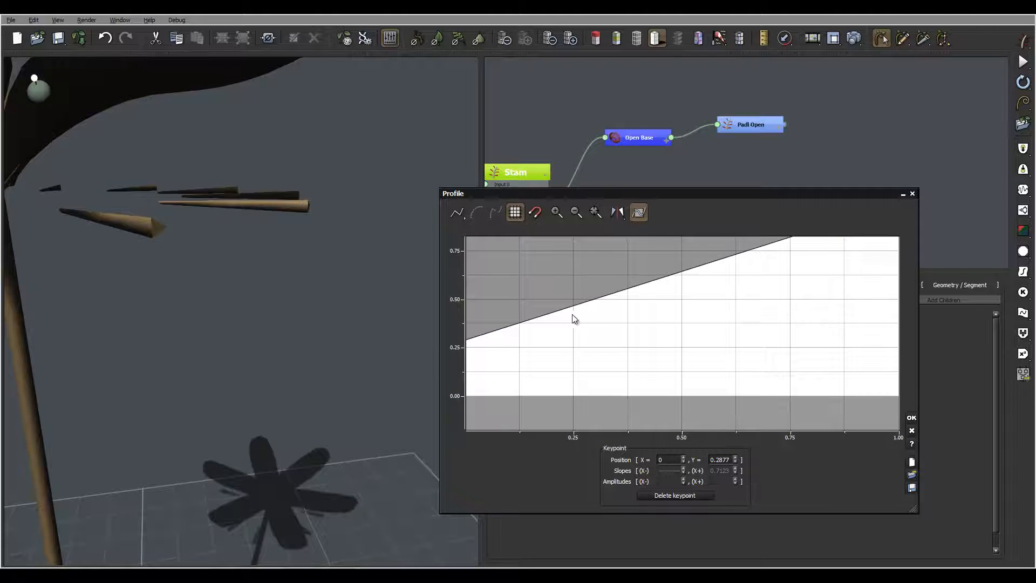
pyautogui.moveTo(571, 310); pyautogui.dragTo(678, 325)
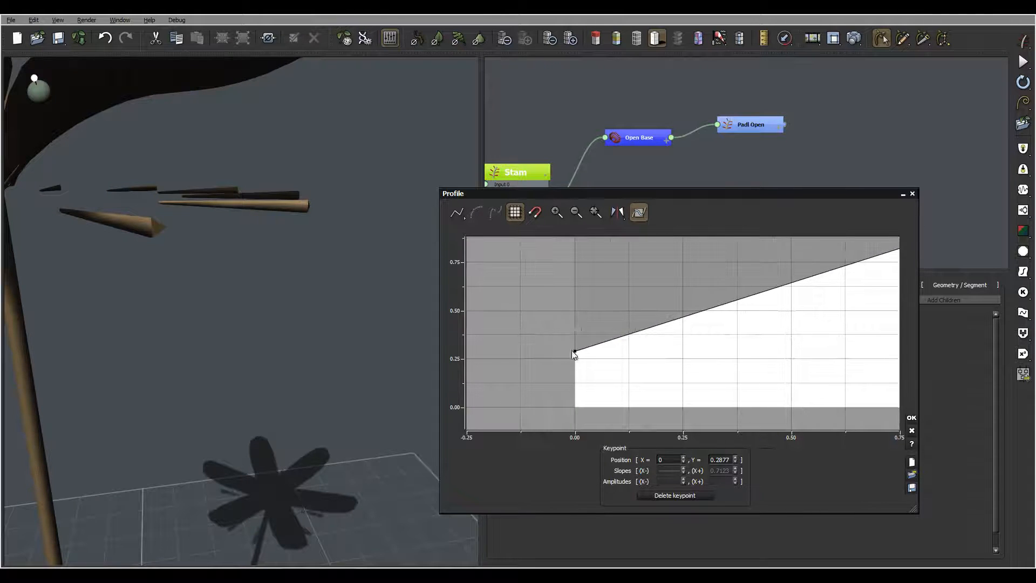
pyautogui.moveTo(574, 352); pyautogui.dragTo(560, 281)
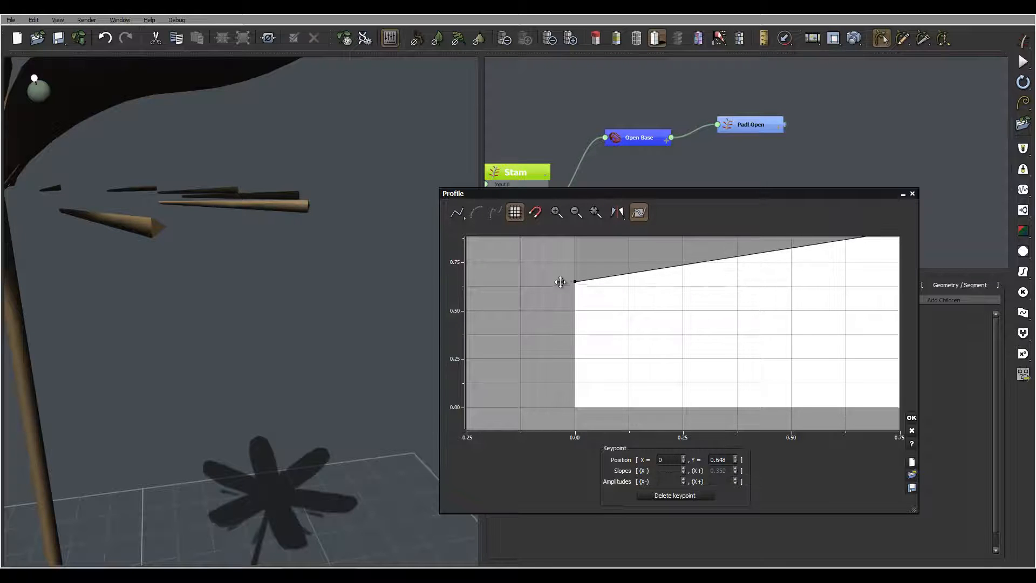
pyautogui.click(665, 266)
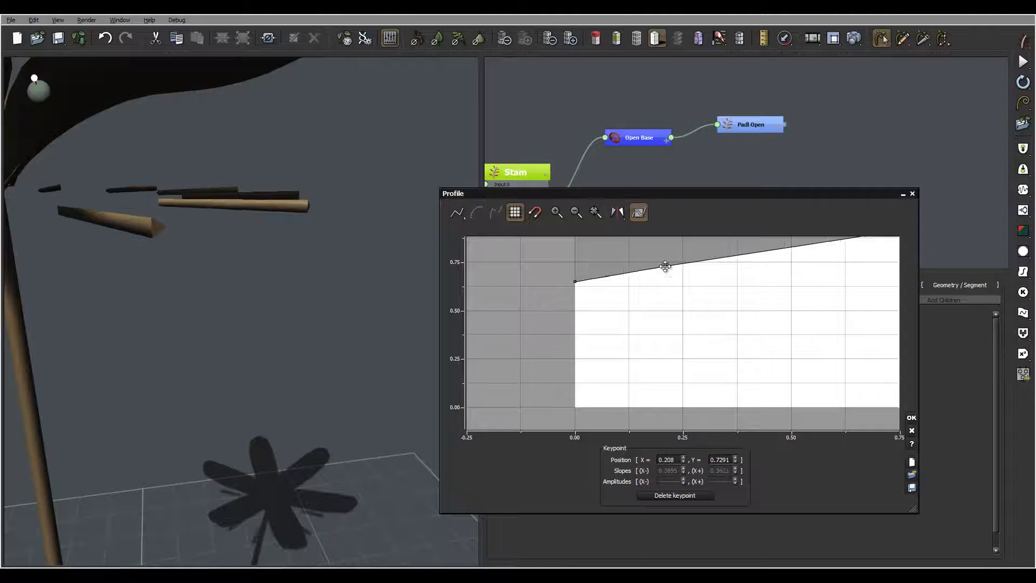
pyautogui.moveTo(665, 266); pyautogui.dragTo(634, 378)
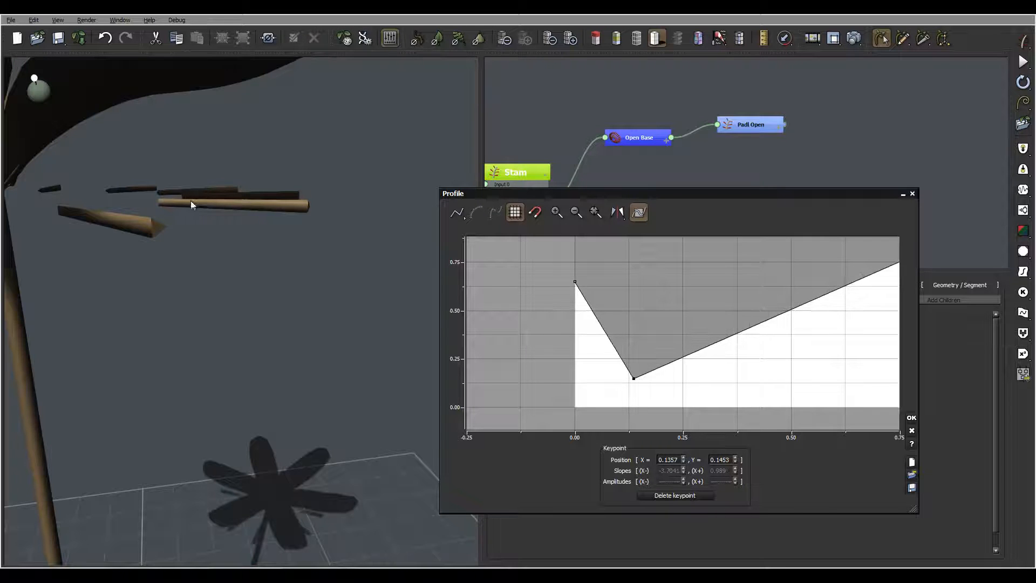
# - Bend the curve down near X 0.61, flare to full width, end at 0.91, and apply
pyautogui.moveTo(856, 314); pyautogui.dragTo(696, 319)
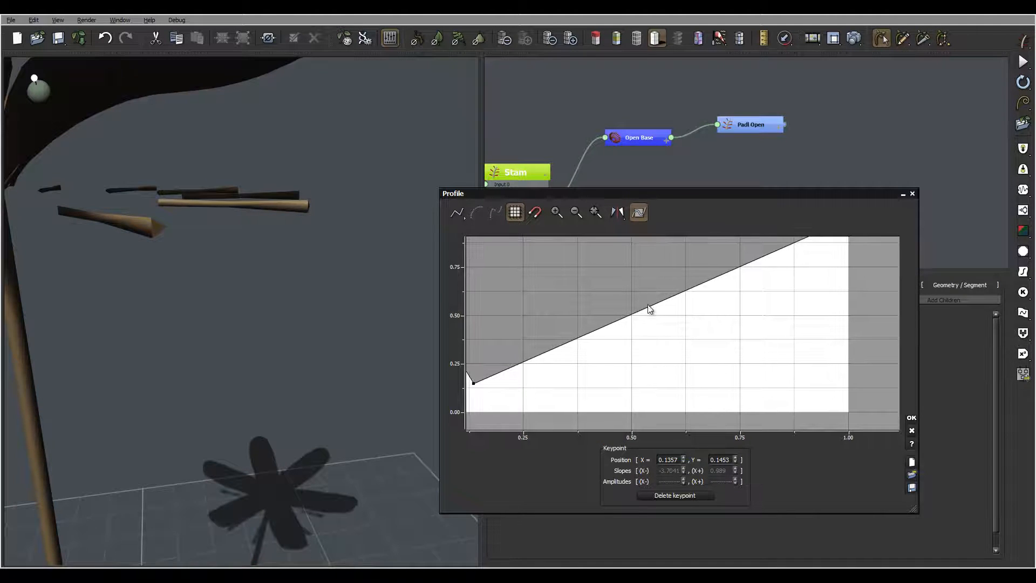
pyautogui.click(647, 311)
pyautogui.moveTo(647, 312); pyautogui.dragTo(684, 369)
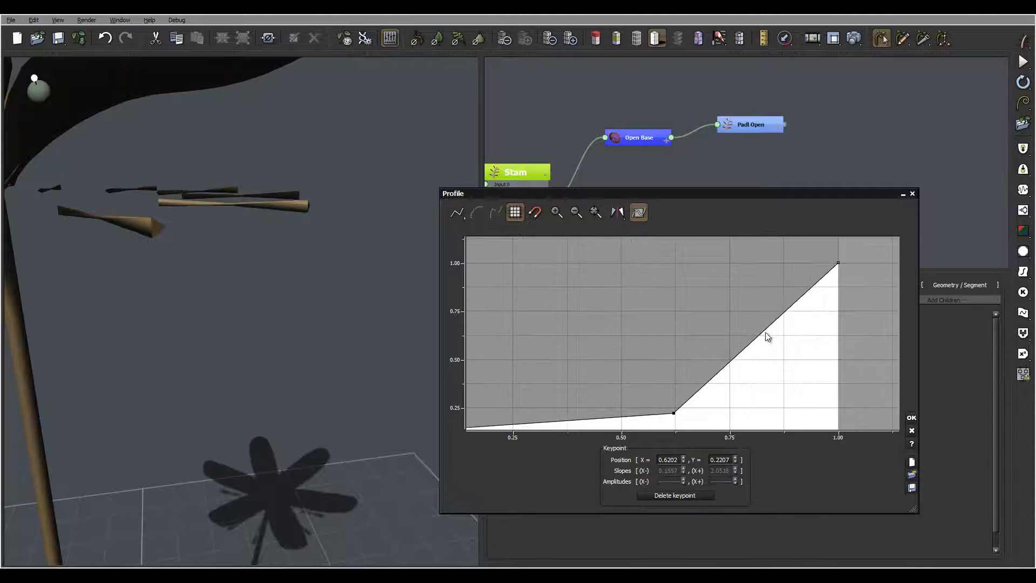
pyautogui.click(759, 330)
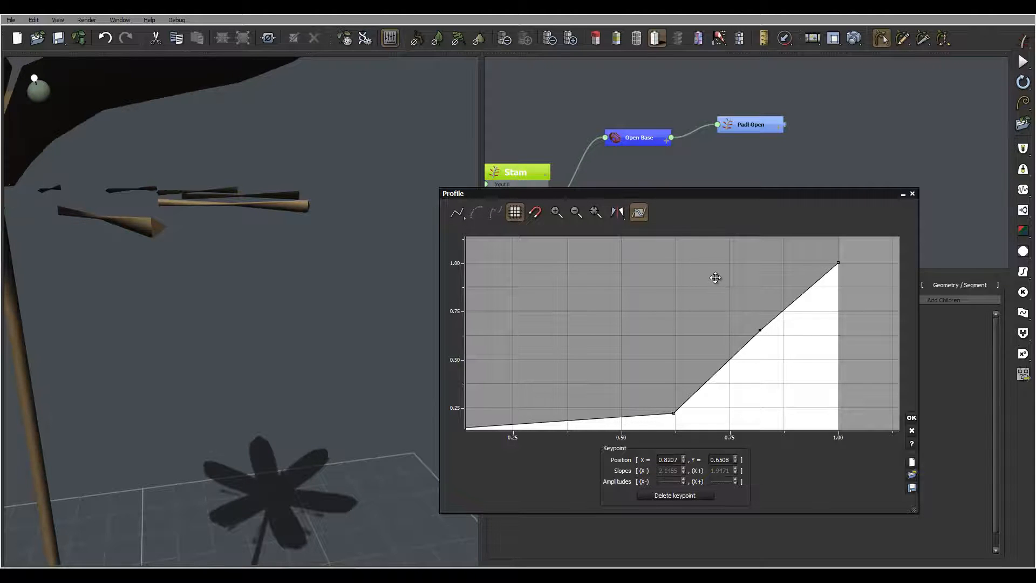
pyautogui.moveTo(715, 277); pyautogui.dragTo(700, 264)
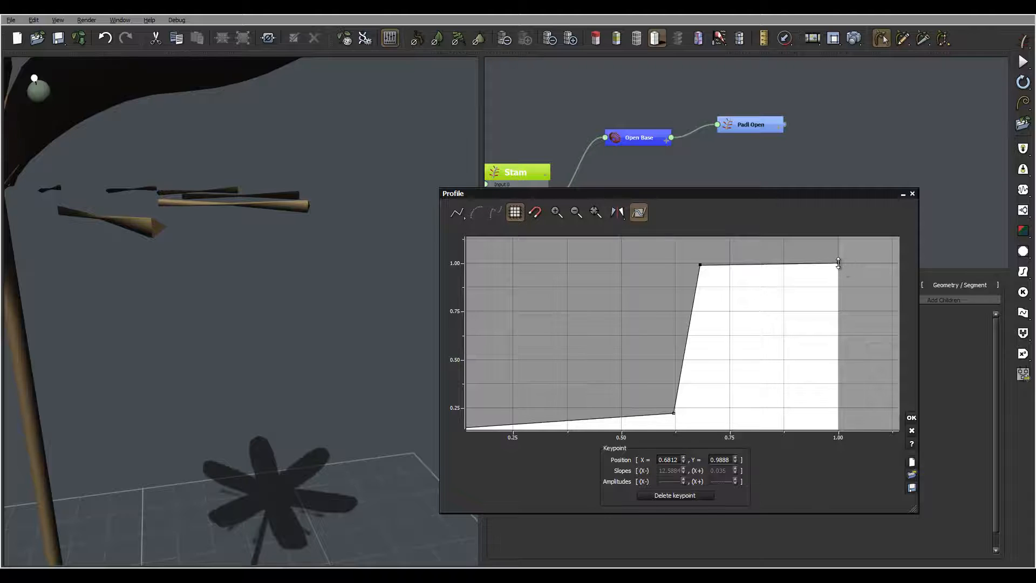
pyautogui.moveTo(838, 263); pyautogui.dragTo(838, 280)
pyautogui.click(911, 418)
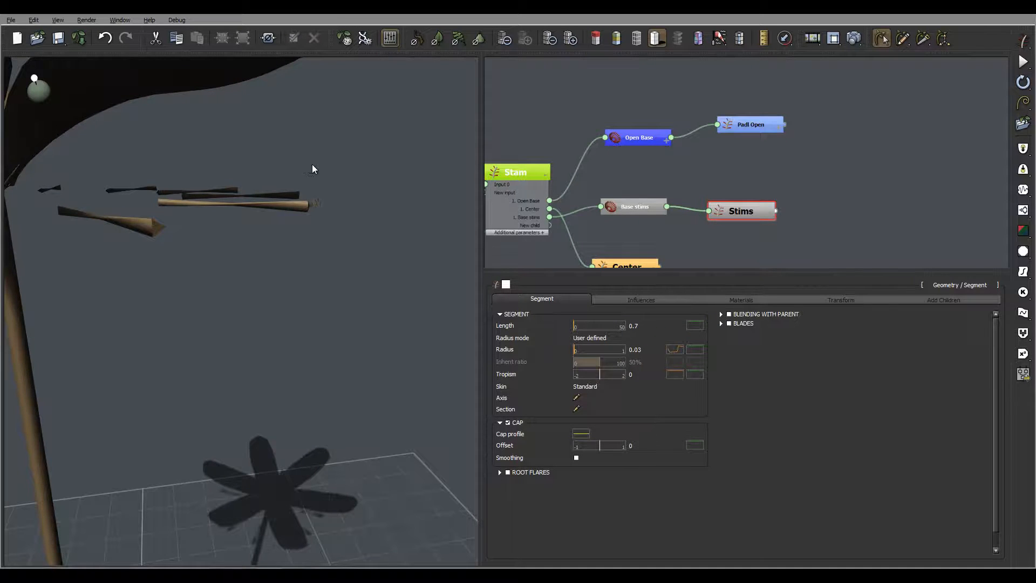
pyautogui.moveTo(312, 165); pyautogui.dragTo(342, 168, button='right')
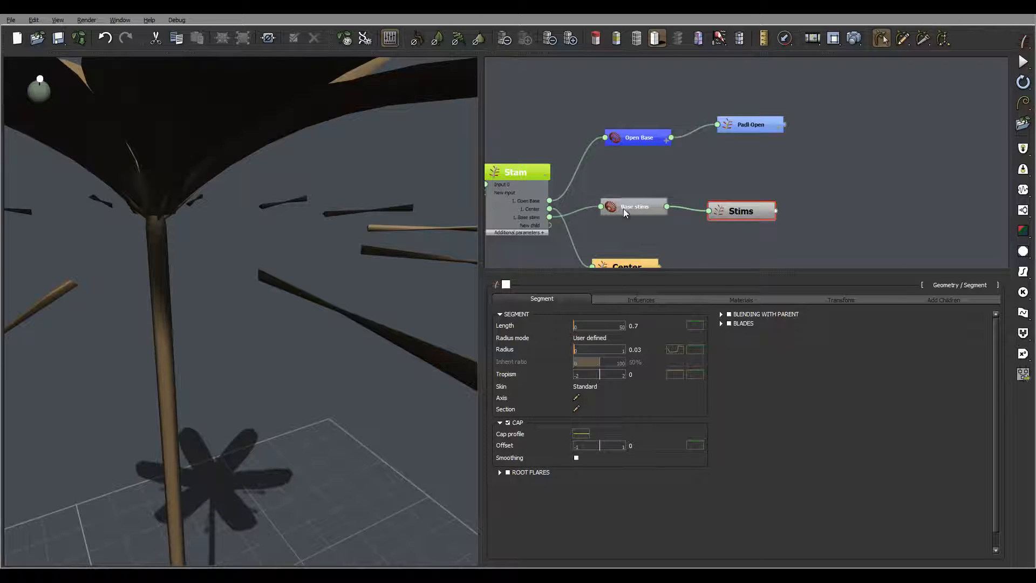
pyautogui.moveTo(327, 182)
pyautogui.mouseDown(button='right')
pyautogui.moveTo(326, 164)
pyautogui.moveTo(322, 178)
pyautogui.mouseUp(button='right')
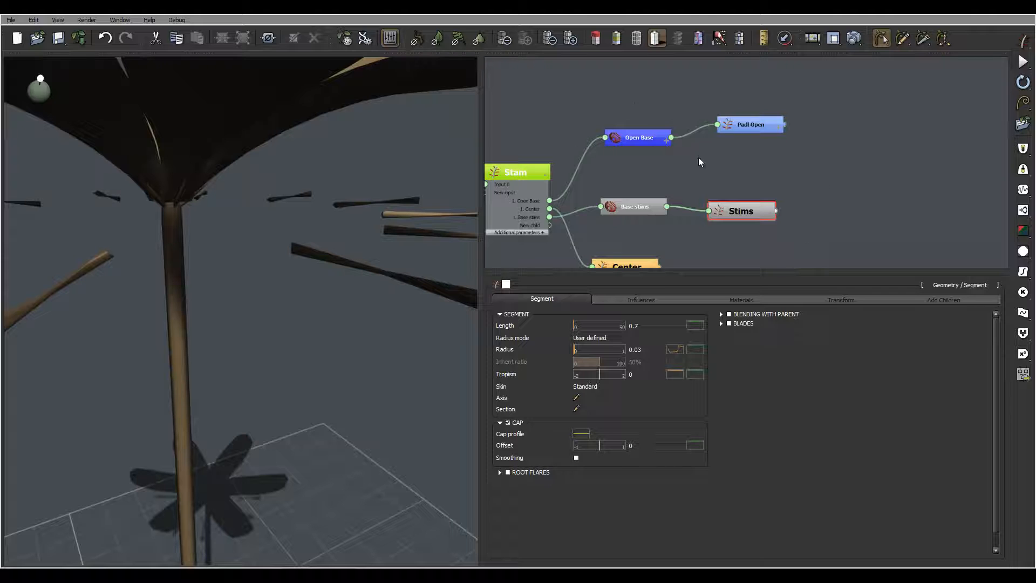
# - Set the Base stims Number to 6 and their Radius to 0
pyautogui.click(643, 208)
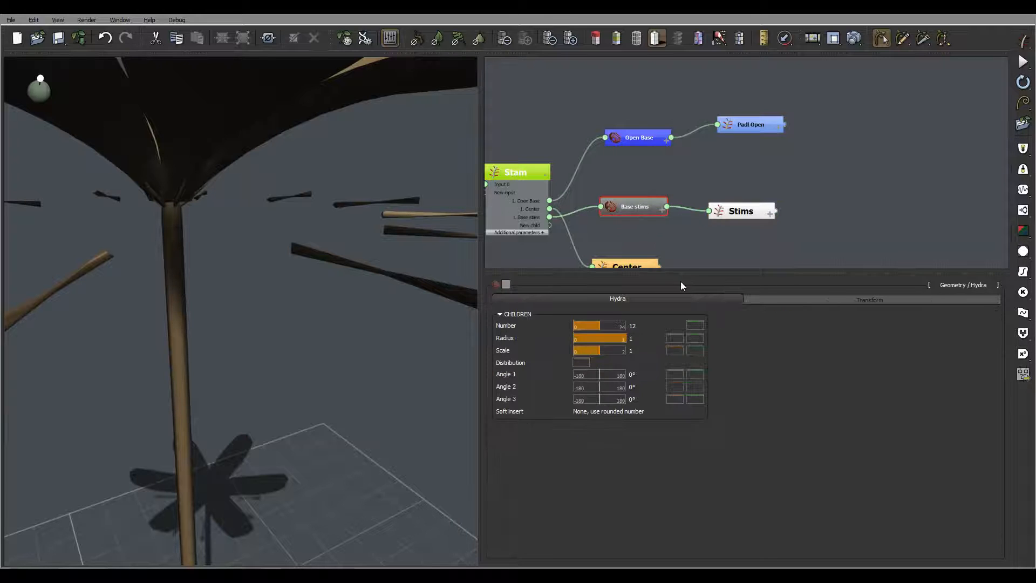
pyautogui.click(634, 326)
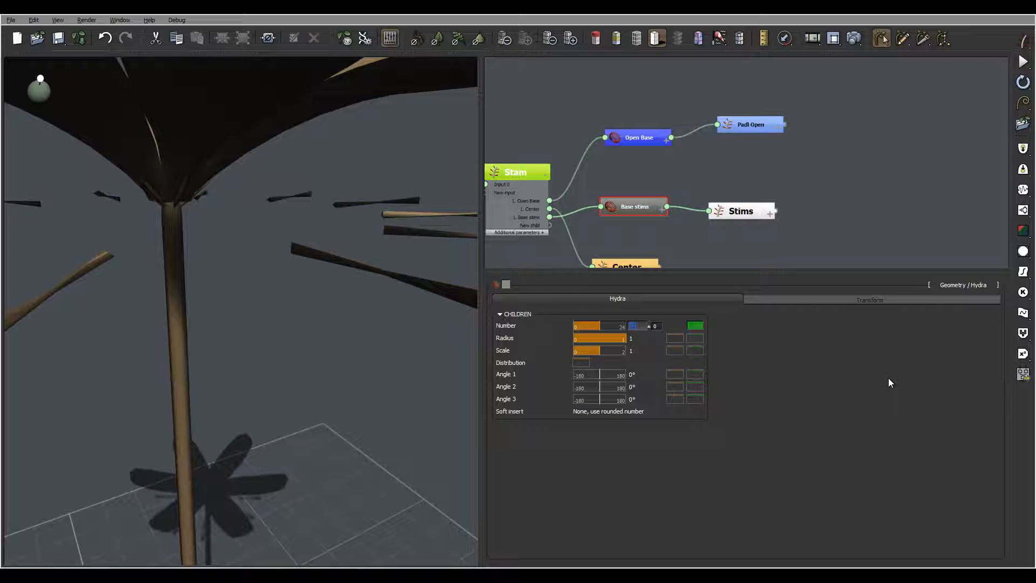
pyautogui.write('6')
pyautogui.press('Return')
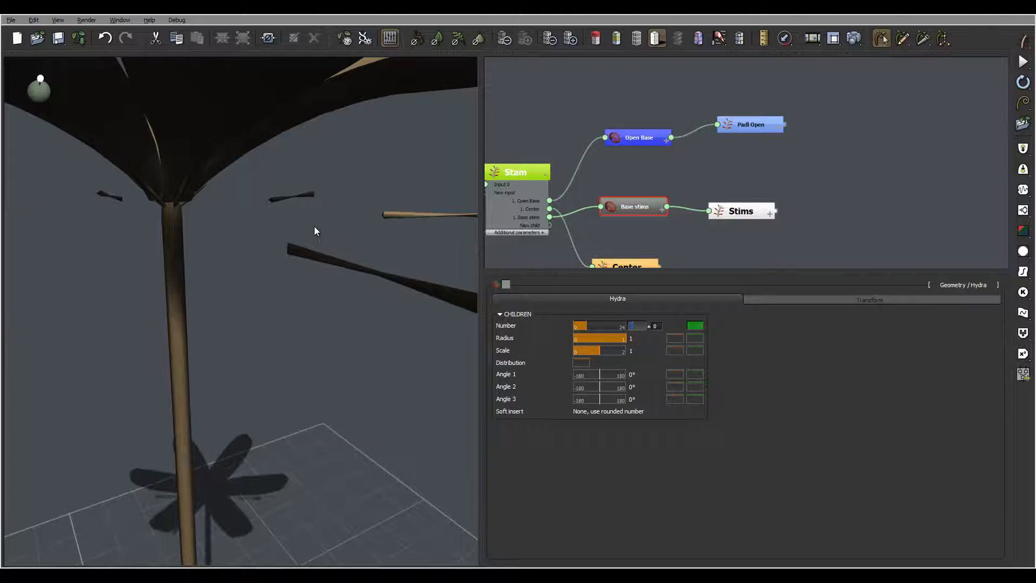
pyautogui.click(639, 339)
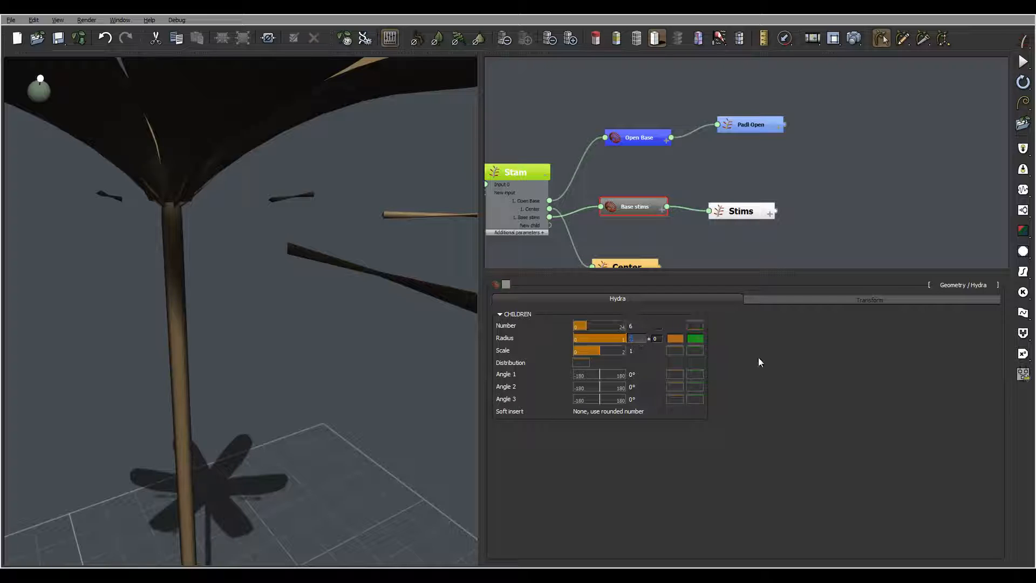
pyautogui.write('0')
pyautogui.press('Return')
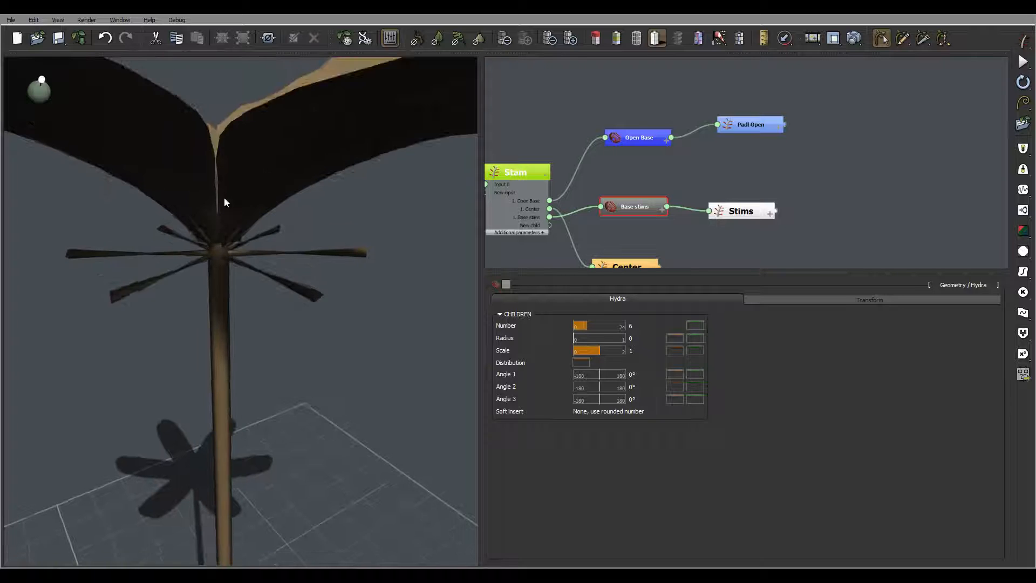
# - Set the Base stims Angle 1 to 80° and return to the Stims settings
pyautogui.click(637, 376)
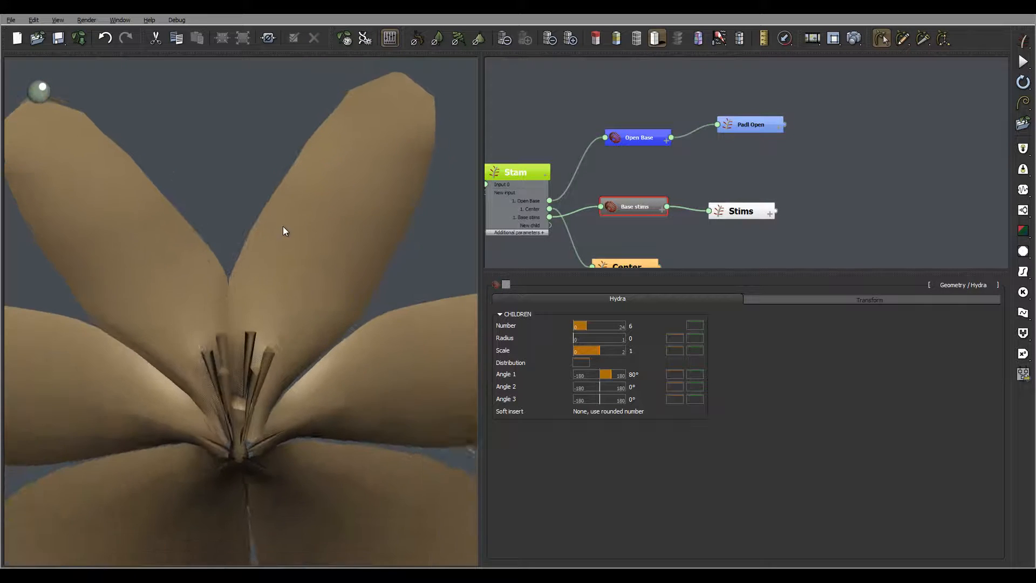
pyautogui.moveTo(273, 374)
pyautogui.mouseDown(button='right')
pyautogui.moveTo(268, 361)
pyautogui.moveTo(272, 387)
pyautogui.mouseUp(button='right')
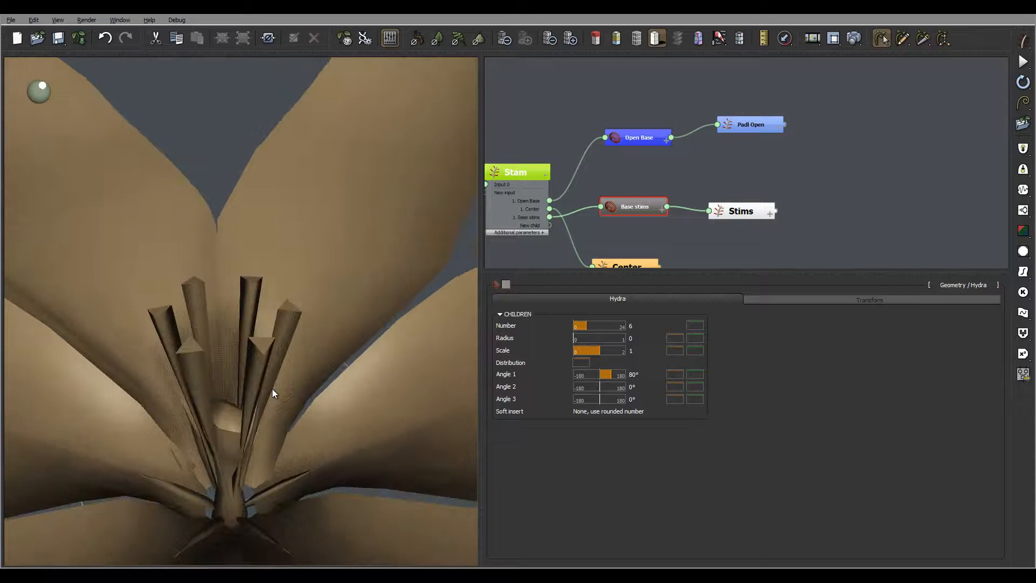
pyautogui.click(750, 211)
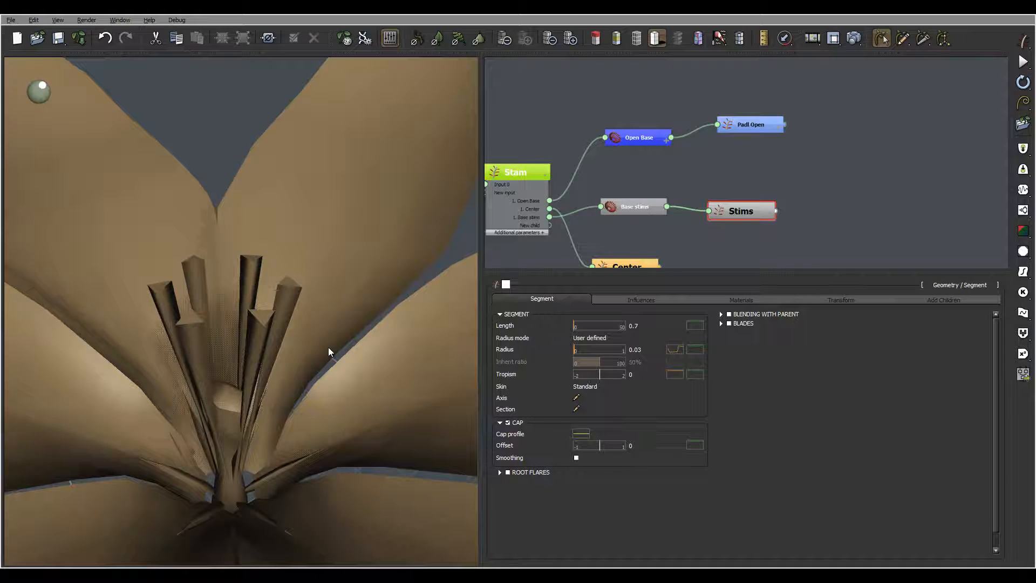
# - Enable Blending with parent on the Stims and inspect their merged bases up close
pyautogui.click(729, 314)
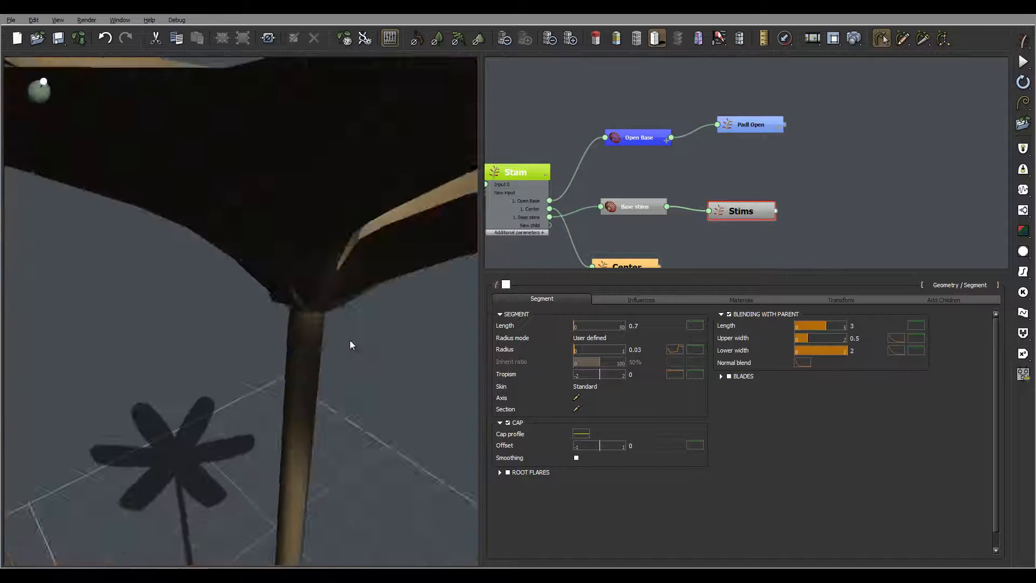
pyautogui.moveTo(350, 340); pyautogui.dragTo(341, 369, button='right')
pyautogui.scroll(-2, 346, 359)
pyautogui.scroll(-4, 345, 360)
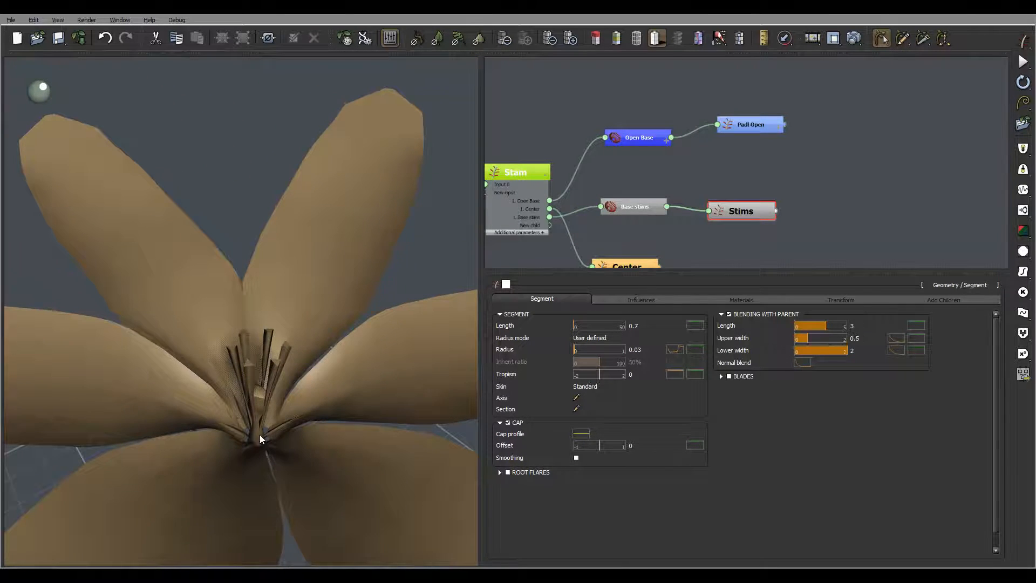
pyautogui.scroll(3, 260, 435)
pyautogui.moveTo(260, 435); pyautogui.dragTo(279, 516, button='middle')
pyautogui.moveTo(279, 516); pyautogui.dragTo(283, 478, button='right')
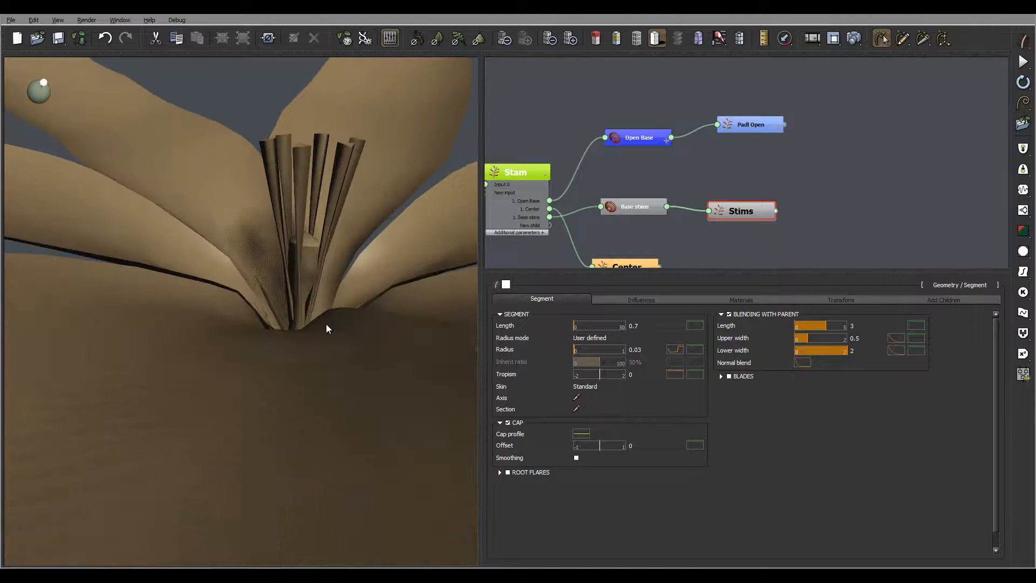
pyautogui.moveTo(326, 324); pyautogui.dragTo(281, 416, button='right')
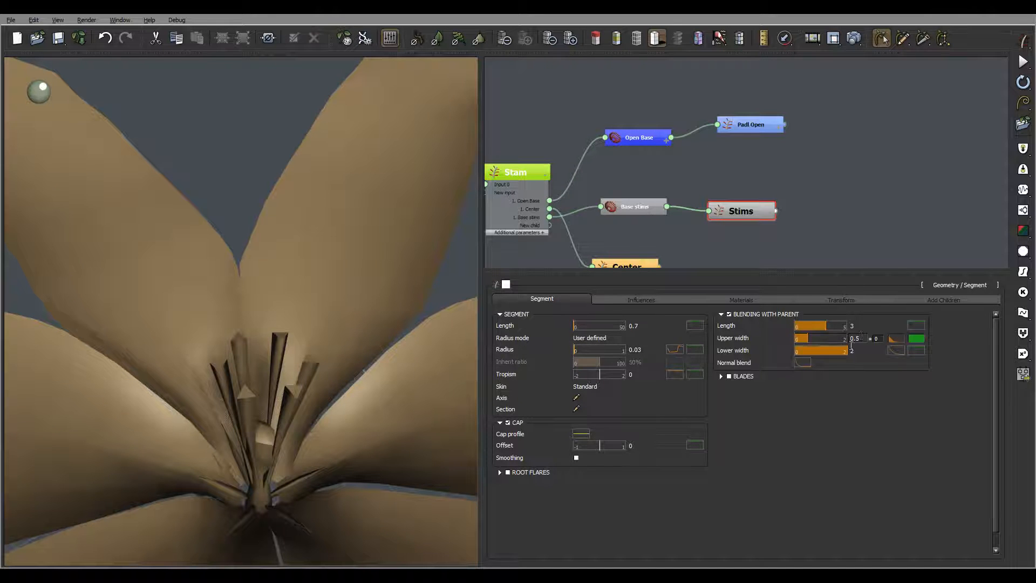
pyautogui.moveTo(269, 382); pyautogui.dragTo(297, 354, button='right')
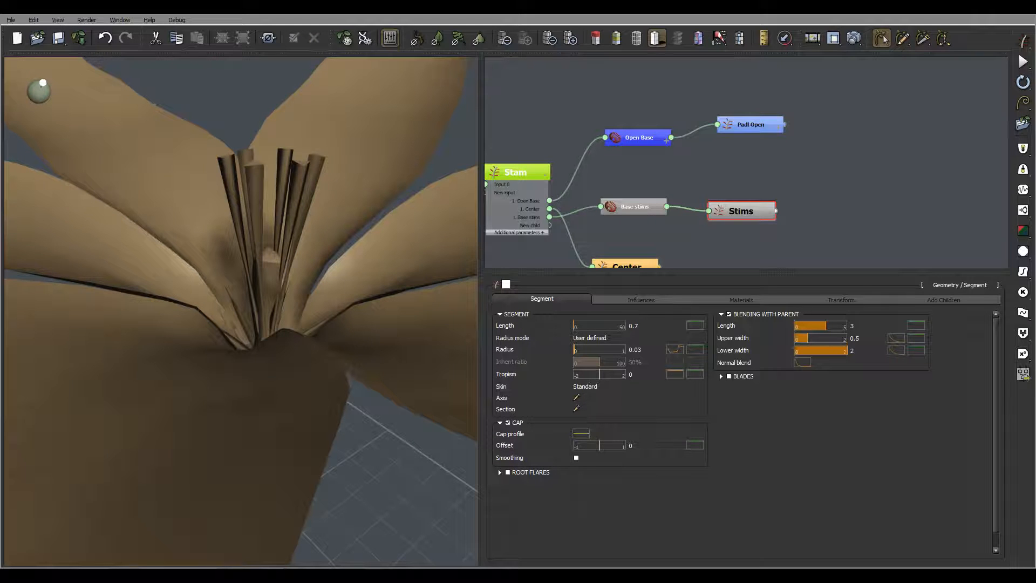
# - Bend the Stims axis curve so its tip leans outward
pyautogui.click(576, 398)
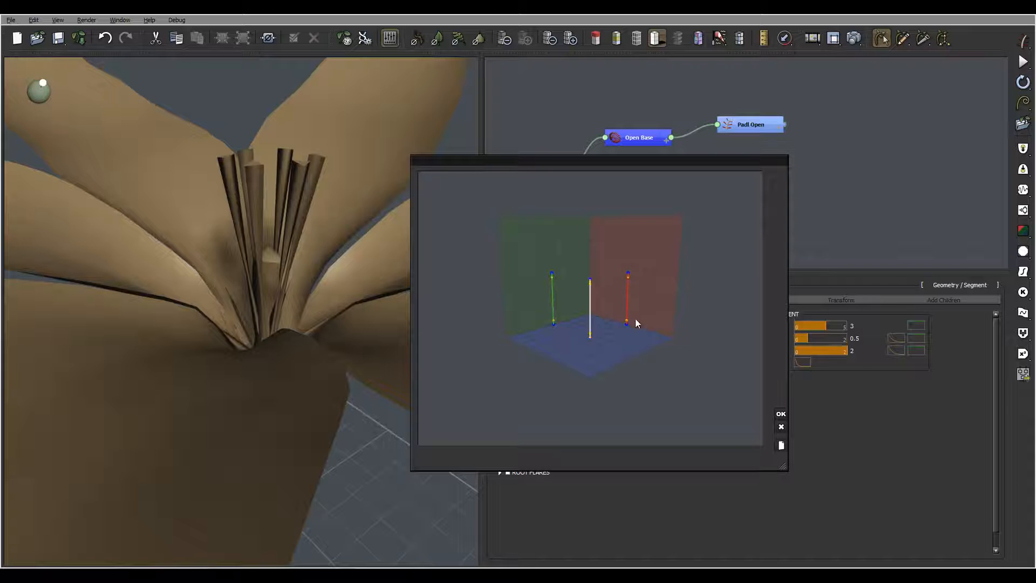
pyautogui.moveTo(562, 331); pyautogui.dragTo(538, 319)
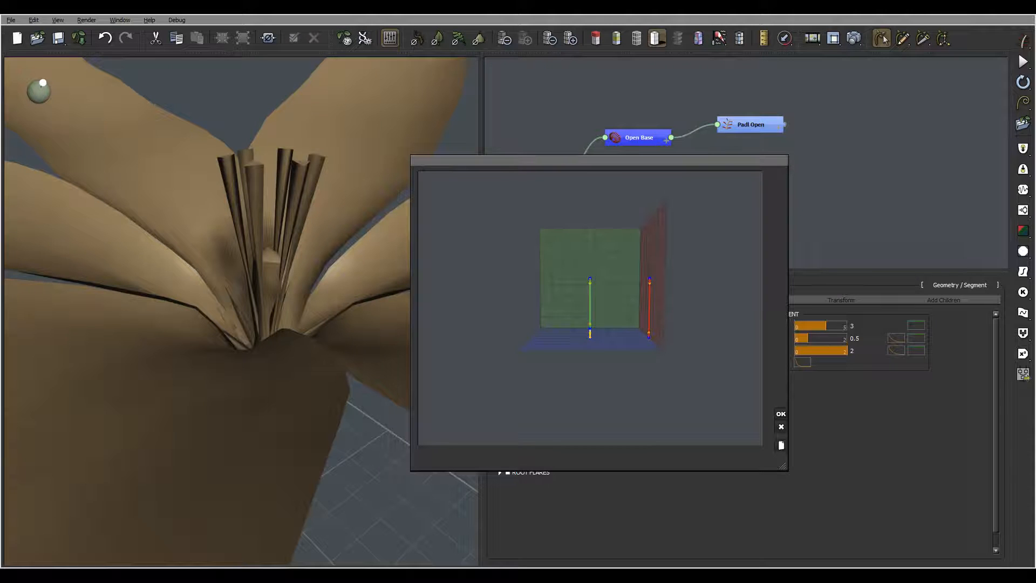
pyautogui.moveTo(588, 300); pyautogui.dragTo(636, 302)
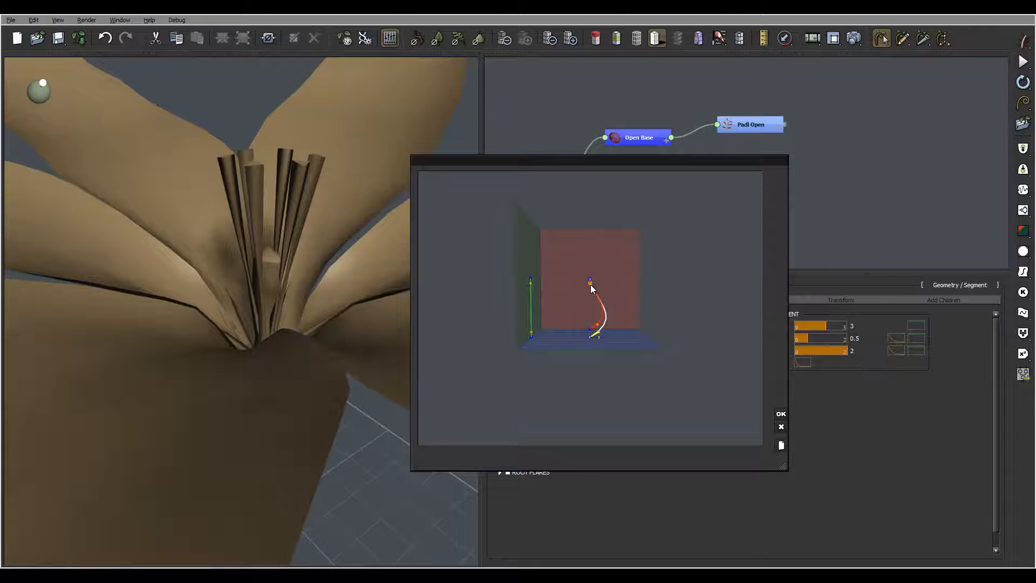
pyautogui.moveTo(592, 289); pyautogui.dragTo(597, 285)
pyautogui.click(781, 414)
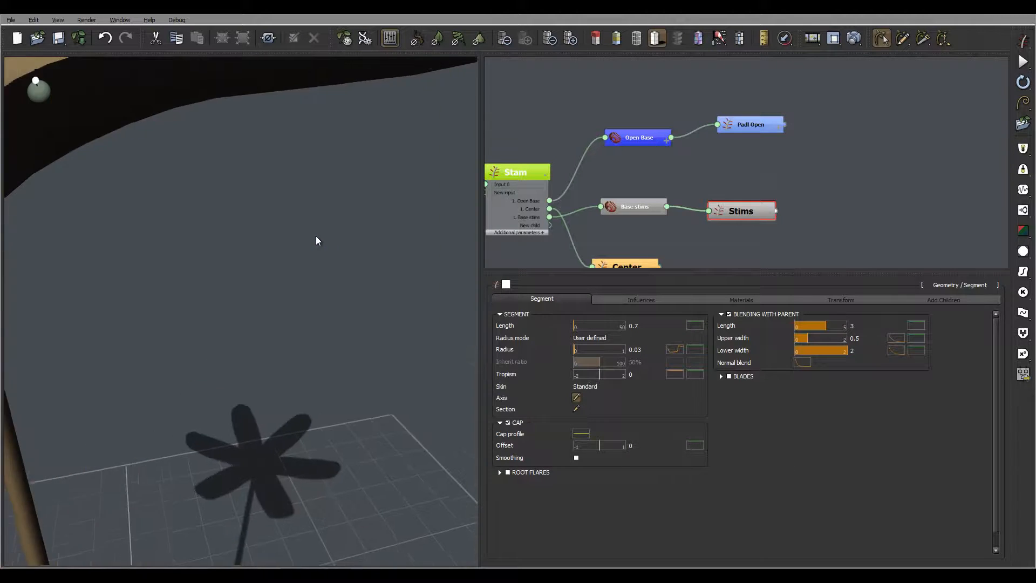
pyautogui.moveTo(316, 235); pyautogui.dragTo(351, 310, button='right')
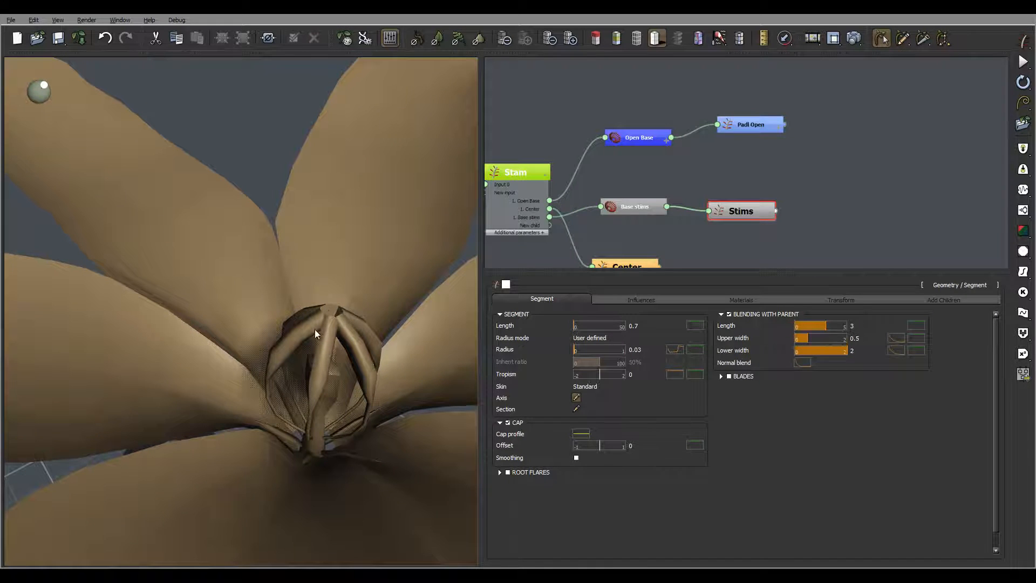
# - Push the Stims axis tip further outward and check the arched stems
pyautogui.click(578, 398)
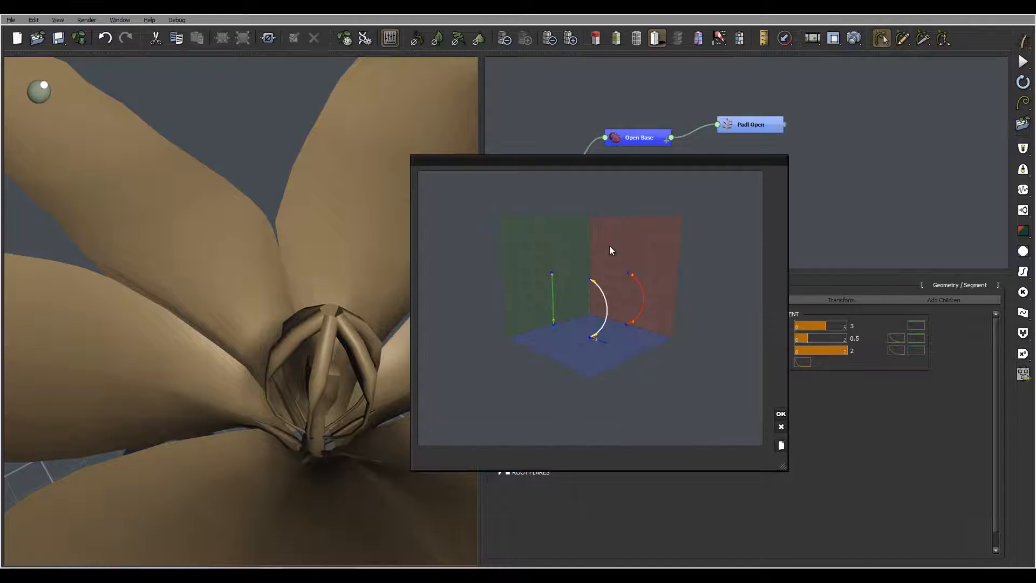
pyautogui.moveTo(569, 294); pyautogui.dragTo(592, 281, button='right')
pyautogui.moveTo(594, 277); pyautogui.dragTo(599, 277)
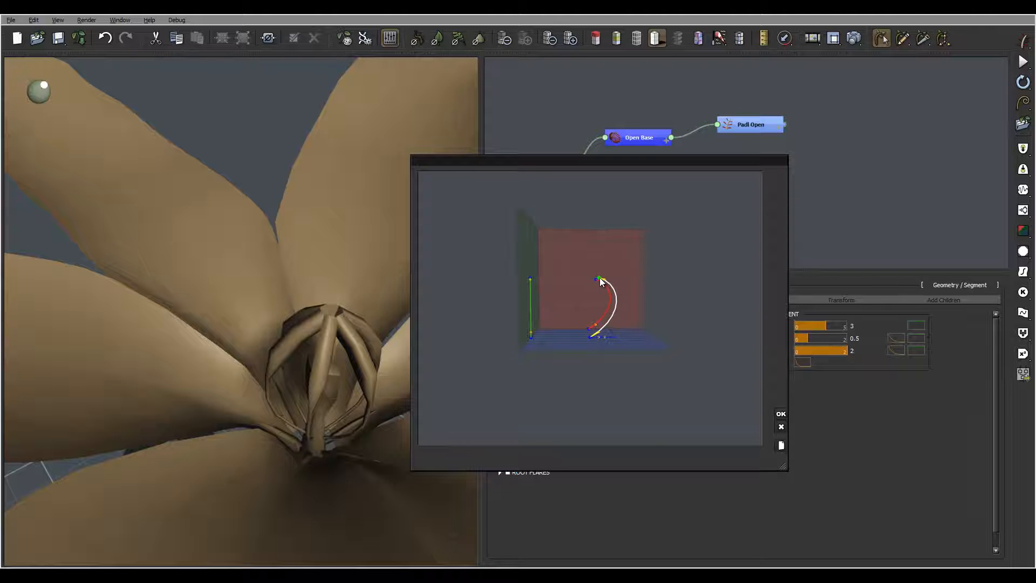
pyautogui.click(781, 414)
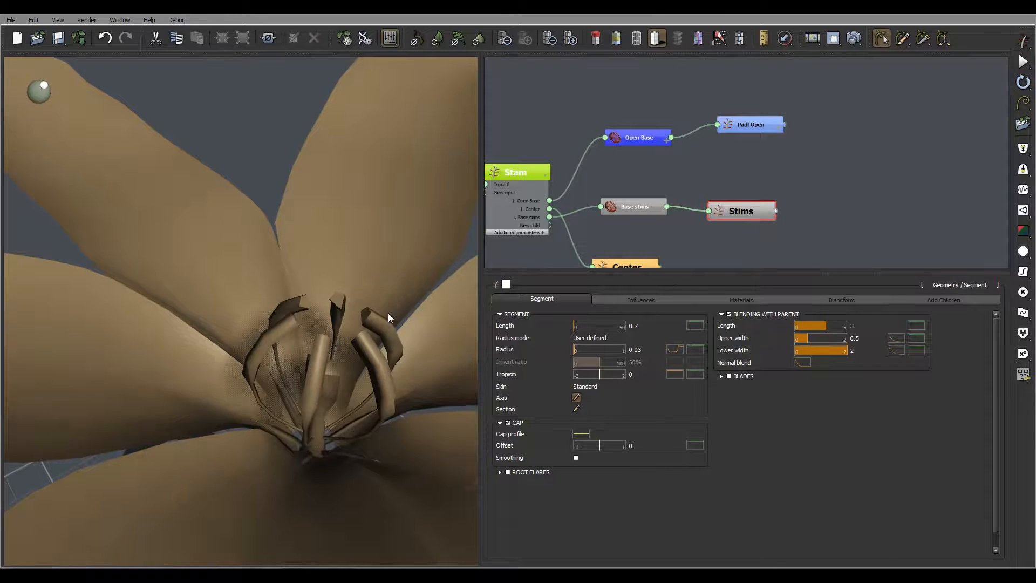
pyautogui.scroll(5, 368, 306)
pyautogui.moveTo(367, 307); pyautogui.dragTo(331, 313, button='right')
pyautogui.scroll(-6, 362, 314)
pyautogui.scroll(4, 249, 324)
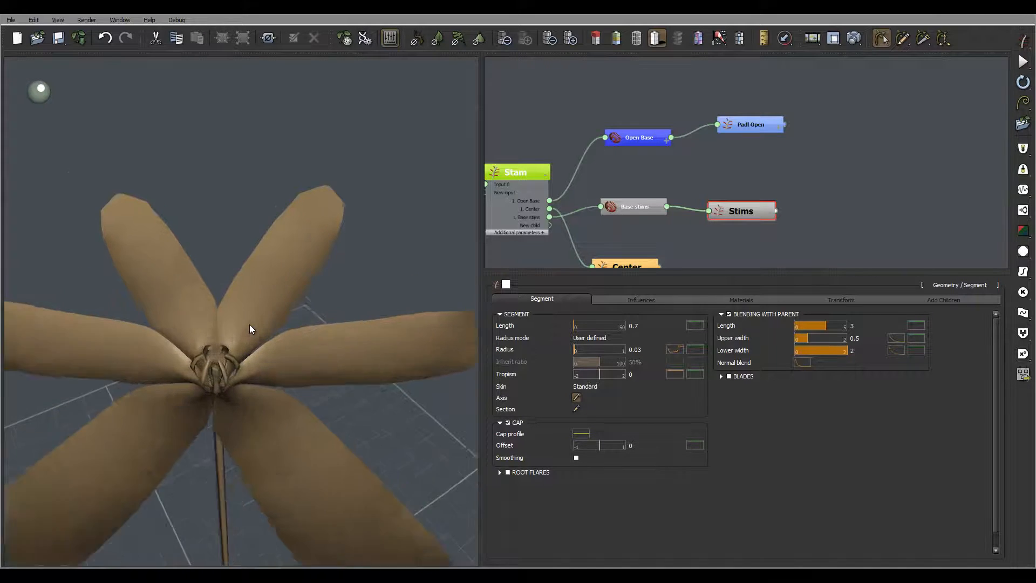
pyautogui.moveTo(250, 325)
pyautogui.mouseDown(button='right')
pyautogui.moveTo(254, 313)
pyautogui.moveTo(225, 346)
pyautogui.moveTo(270, 324)
pyautogui.mouseUp(button='right')
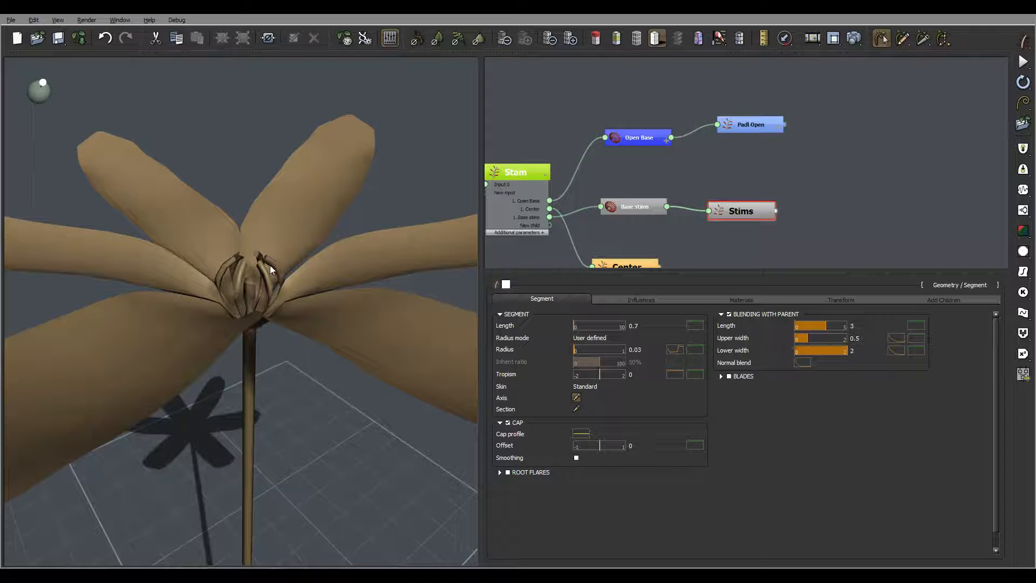
pyautogui.moveTo(267, 264); pyautogui.dragTo(300, 342, button='right')
pyautogui.scroll(-6, 308, 295)
pyautogui.scroll(10, 237, 310)
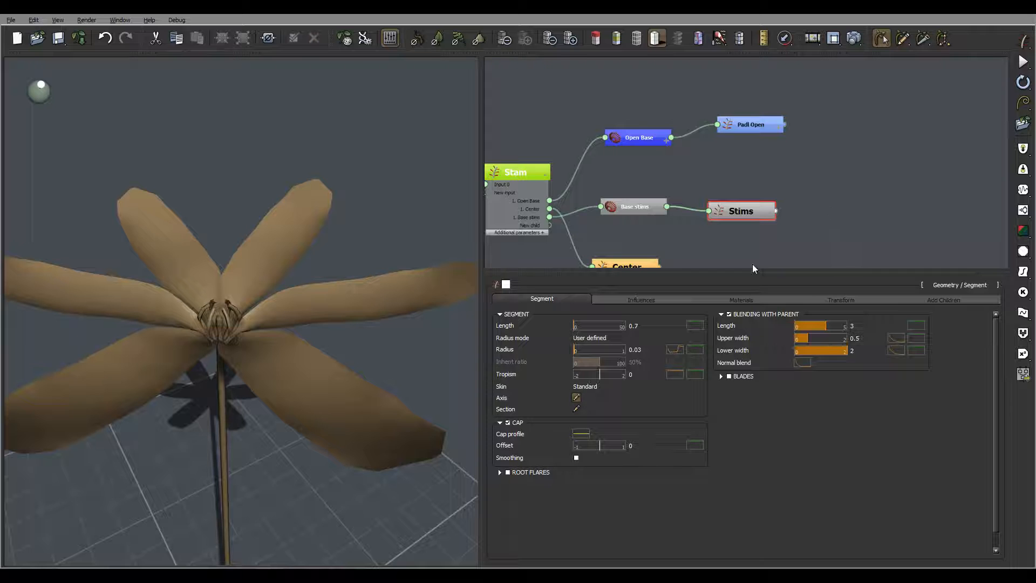
# - Make the Stims cap profile a ramp rising from 0
pyautogui.click(580, 437)
pyautogui.moveTo(461, 412); pyautogui.dragTo(521, 339)
pyautogui.moveTo(423, 303); pyautogui.dragTo(379, 399)
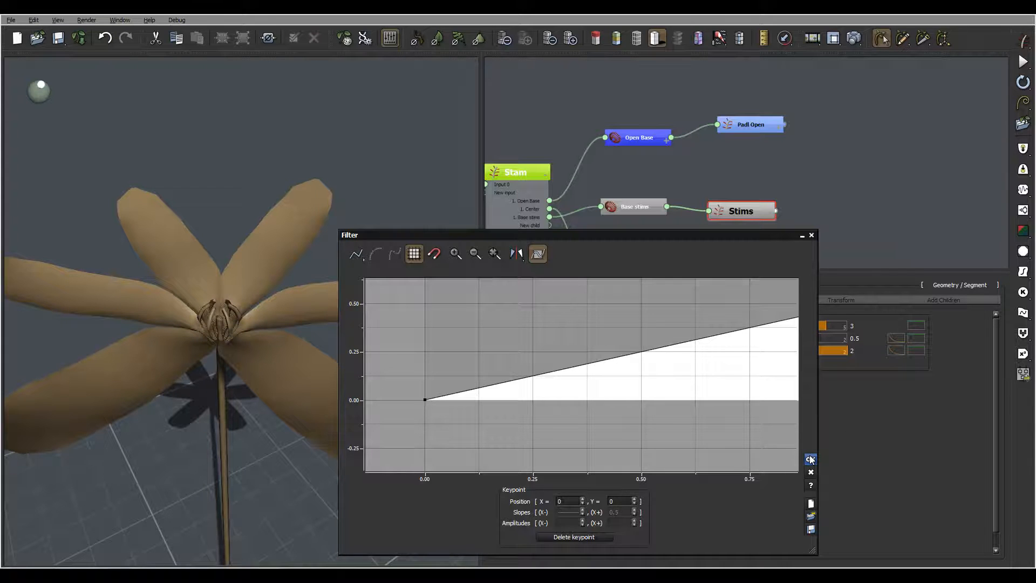
pyautogui.click(811, 459)
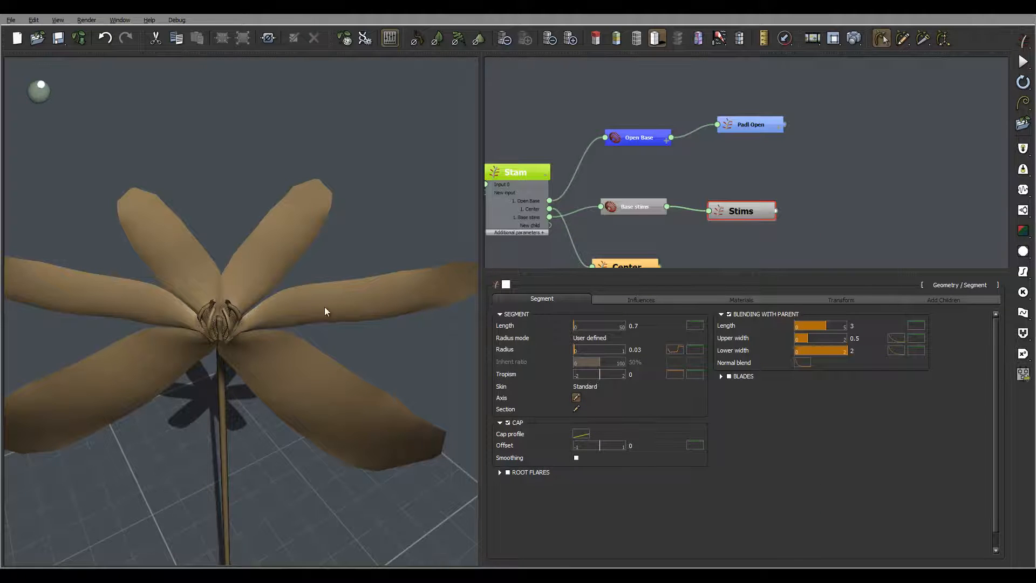
# - Change the light direction to brighten the flower, then select the Stam stem
pyautogui.moveTo(325, 307); pyautogui.dragTo(253, 198)
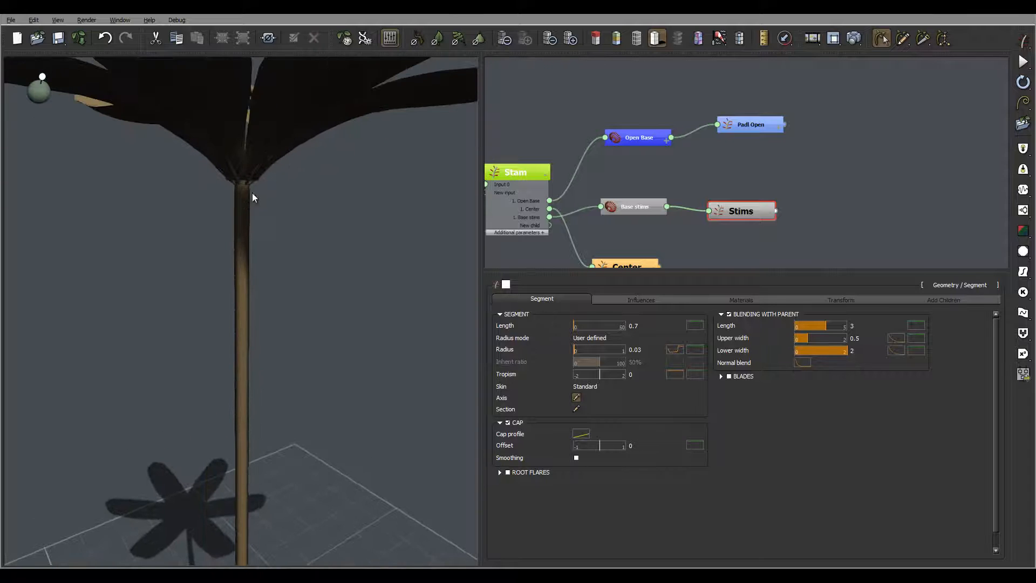
pyautogui.moveTo(256, 183); pyautogui.dragTo(257, 184, button='middle')
pyautogui.scroll(4, 256, 182)
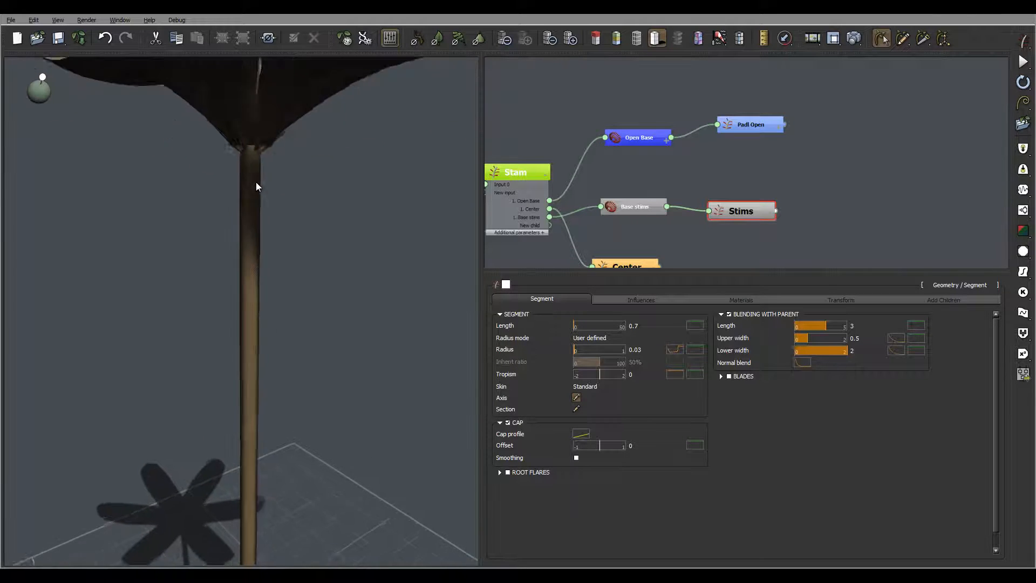
pyautogui.scroll(-1, 271, 123)
pyautogui.scroll(2, 298, 157)
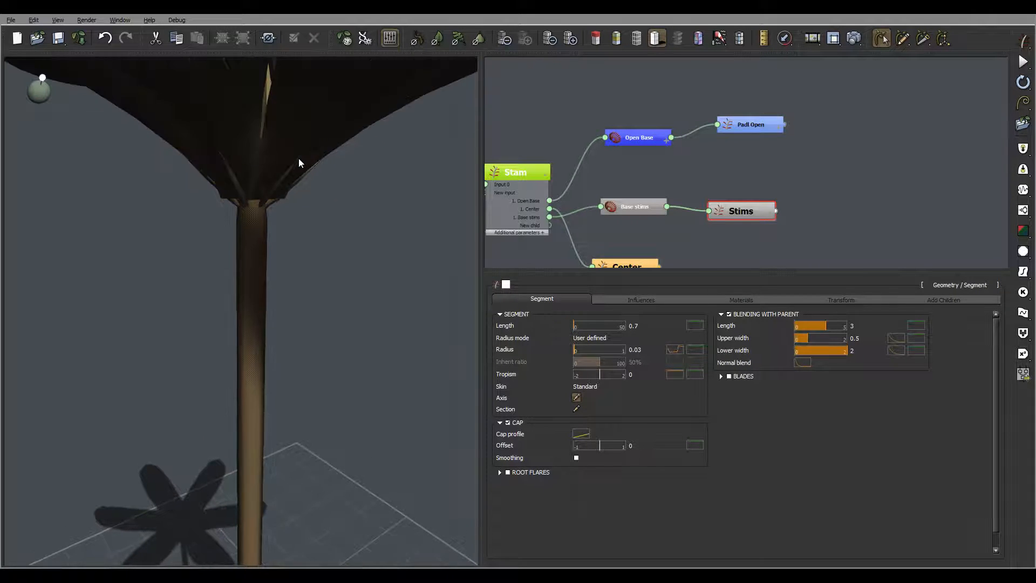
pyautogui.moveTo(43, 79); pyautogui.dragTo(42, 97)
pyautogui.moveTo(332, 207)
pyautogui.mouseDown()
pyautogui.moveTo(335, 191)
pyautogui.moveTo(349, 197)
pyautogui.moveTo(326, 195)
pyautogui.mouseUp()
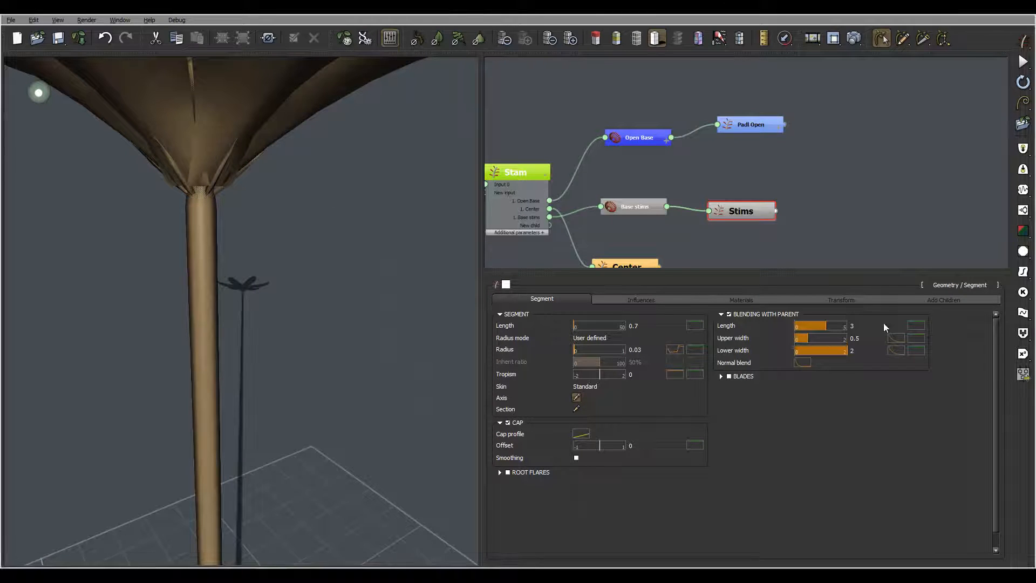
pyautogui.click(530, 168)
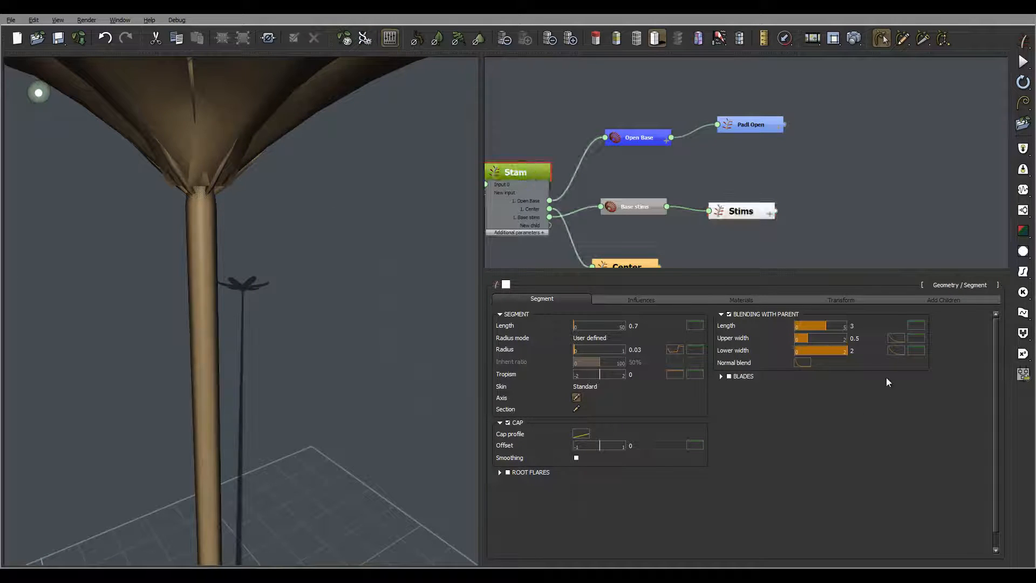
# - Taper the Stam radius profile so its end sits at about 0.79
pyautogui.click(538, 299)
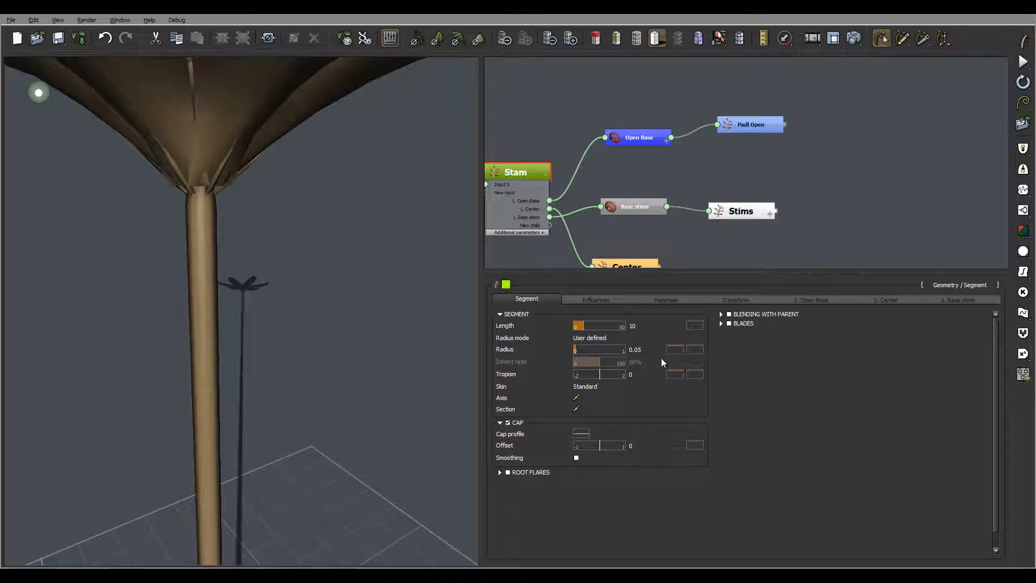
pyautogui.click(675, 350)
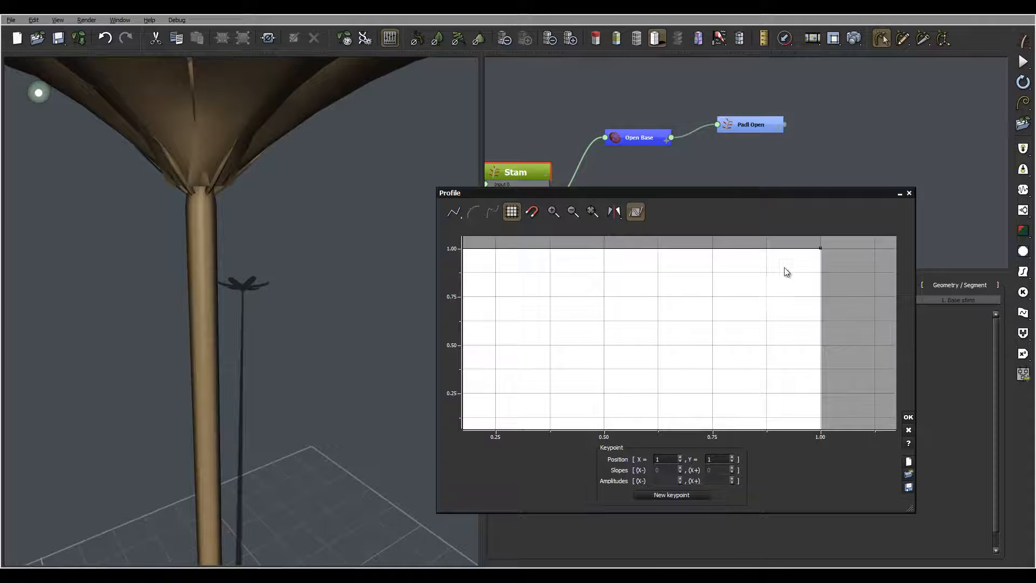
pyautogui.moveTo(820, 249); pyautogui.dragTo(820, 334)
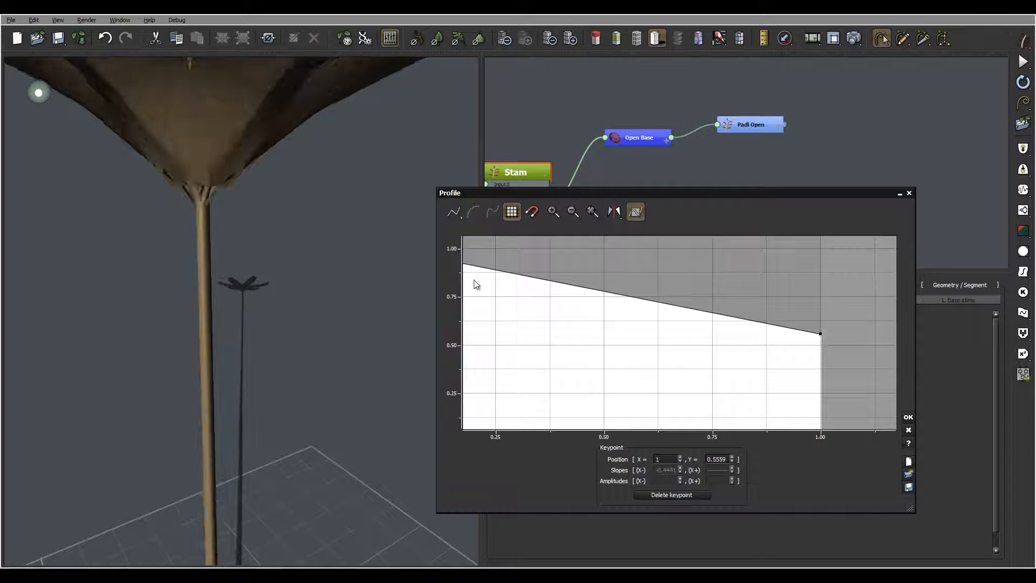
pyautogui.moveTo(215, 224)
pyautogui.mouseDown()
pyautogui.moveTo(240, 212)
pyautogui.moveTo(227, 185)
pyautogui.moveTo(226, 233)
pyautogui.mouseUp()
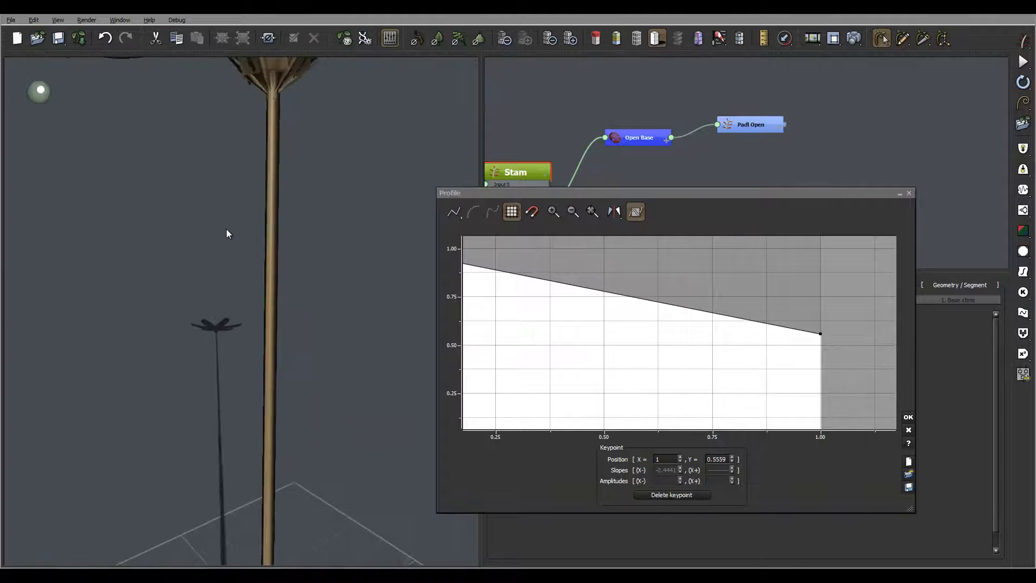
pyautogui.scroll(-5, 227, 229)
pyautogui.moveTo(299, 307); pyautogui.dragTo(300, 312, button='right')
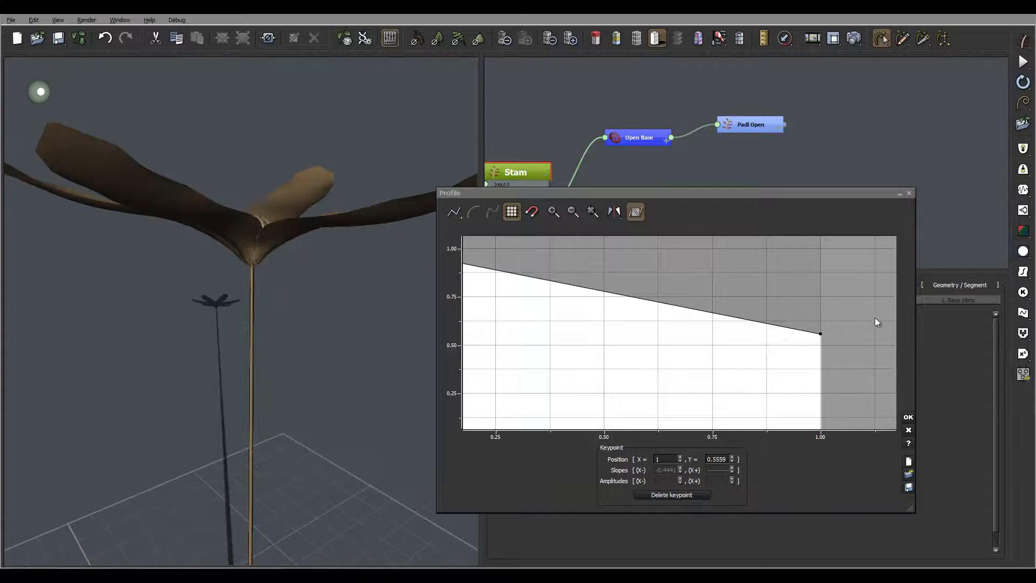
pyautogui.moveTo(822, 334); pyautogui.dragTo(826, 289)
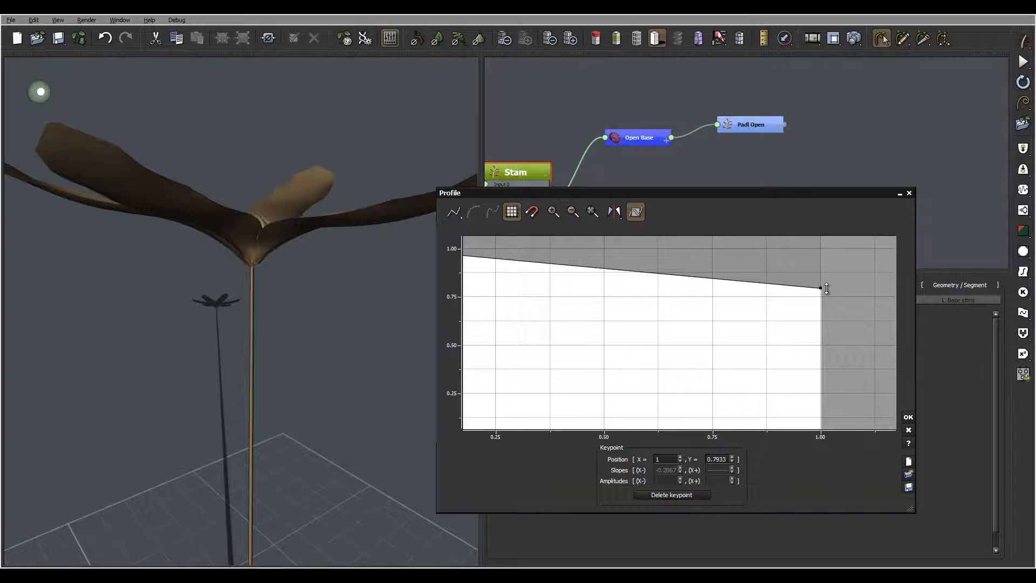
pyautogui.click(908, 416)
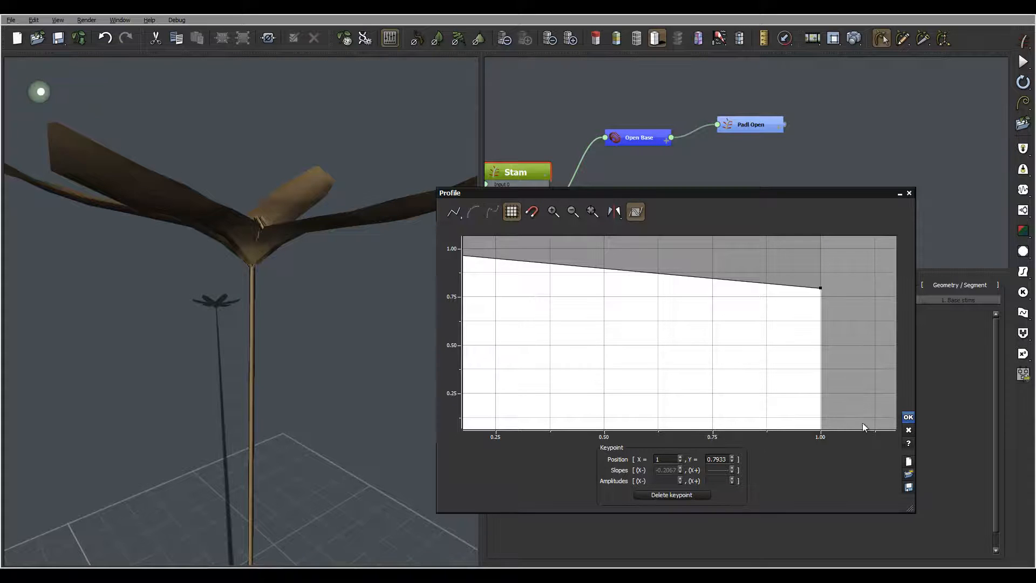
pyautogui.click(908, 417)
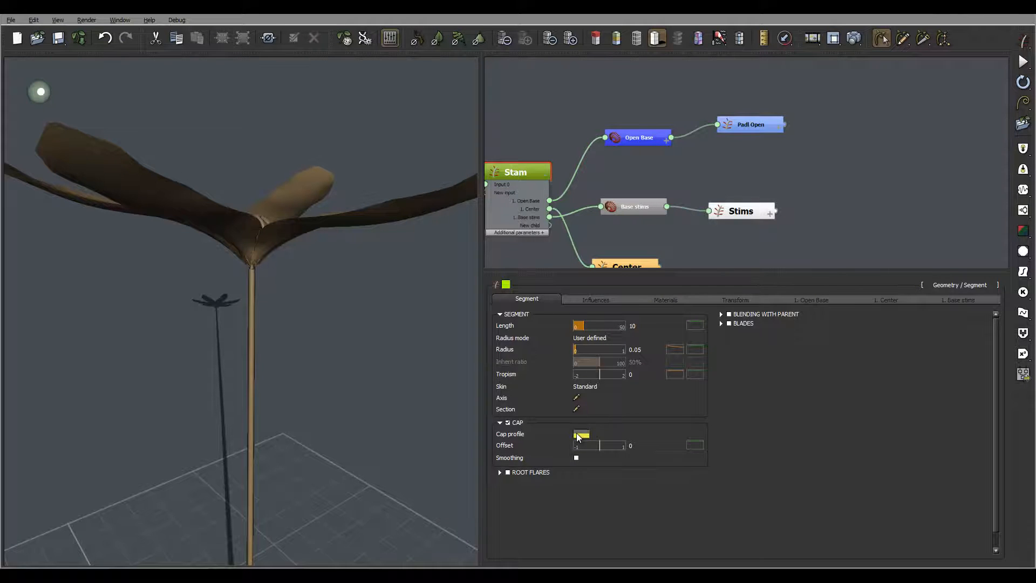
# - Make the Stam cap profile start from 0
pyautogui.click(581, 433)
pyautogui.moveTo(359, 375); pyautogui.dragTo(326, 474)
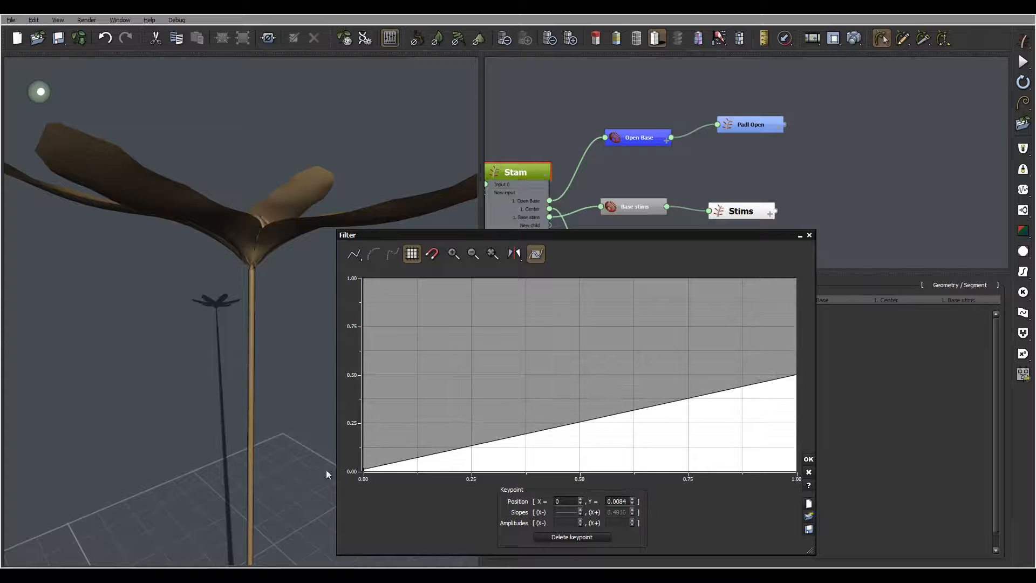
pyautogui.click(808, 459)
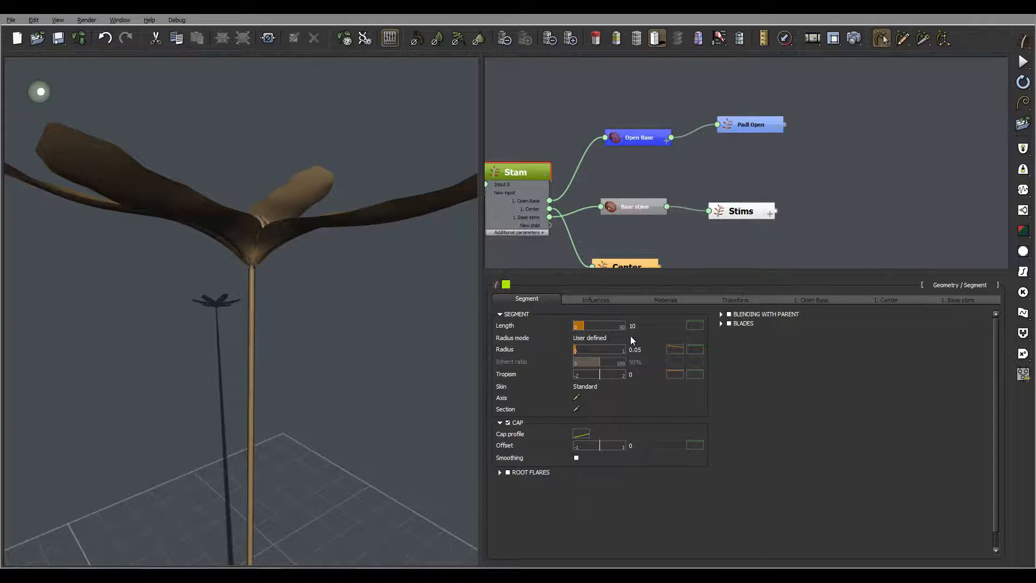
# - Give the Stam Length a ±3 random deviation
pyautogui.click(646, 326)
pyautogui.doubleClick(662, 326)
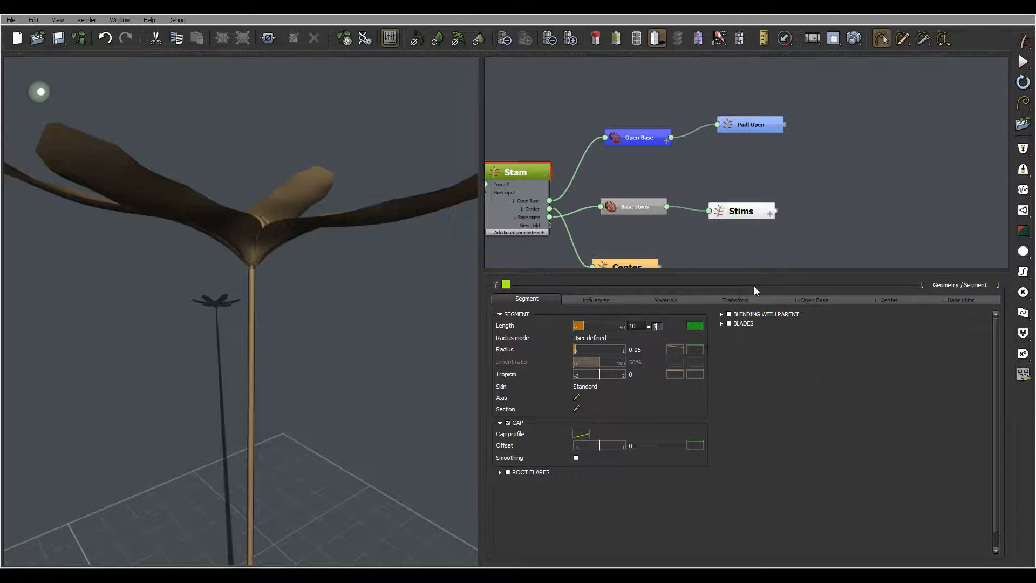
pyautogui.write('3')
pyautogui.press('Return')
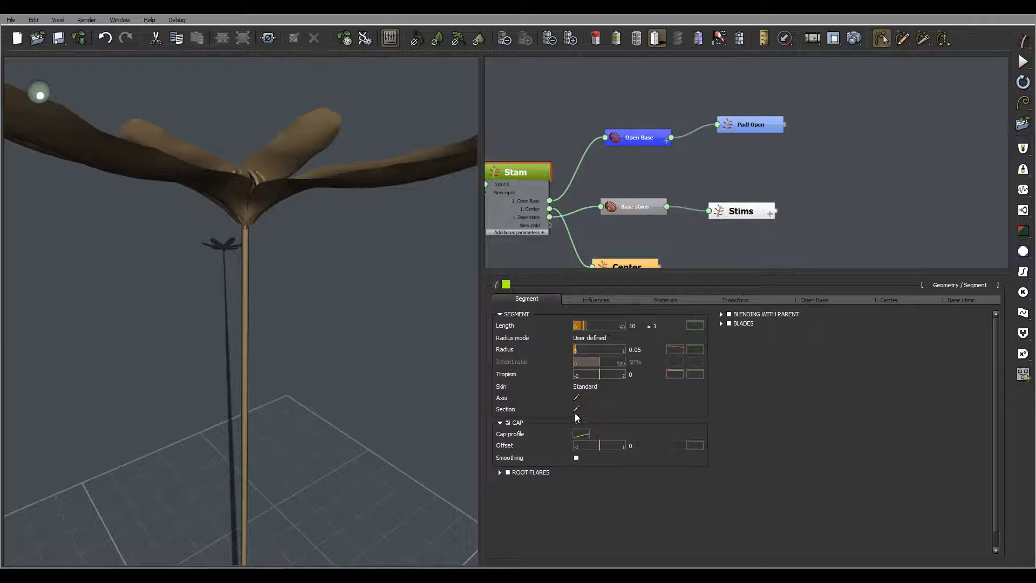
# - Blend the Stam stem into the petals, inspect the flared joint closely, then select Stims
pyautogui.moveTo(251, 300); pyautogui.dragTo(251, 301, button='right')
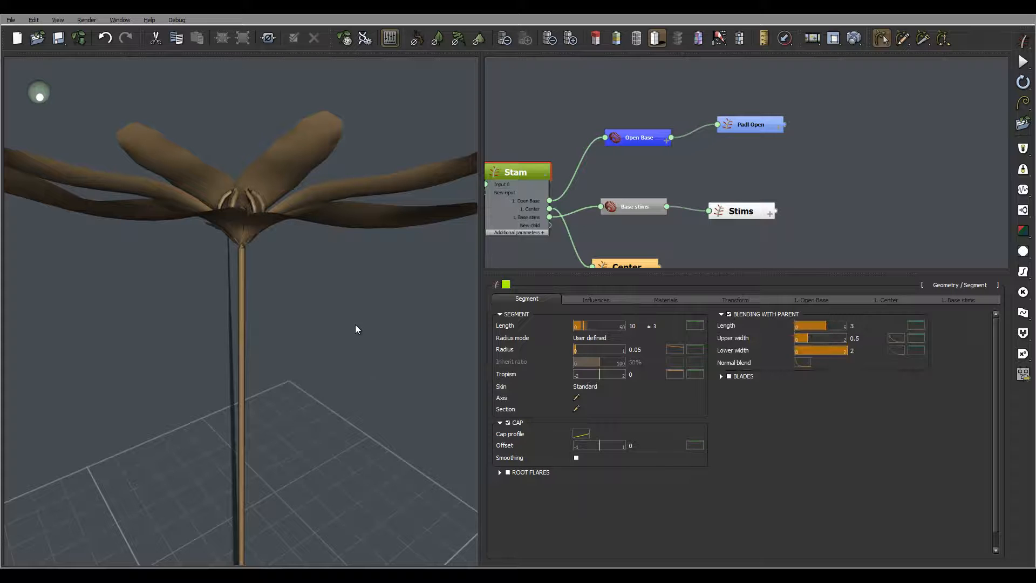
pyautogui.moveTo(355, 325); pyautogui.dragTo(445, 341, button='right')
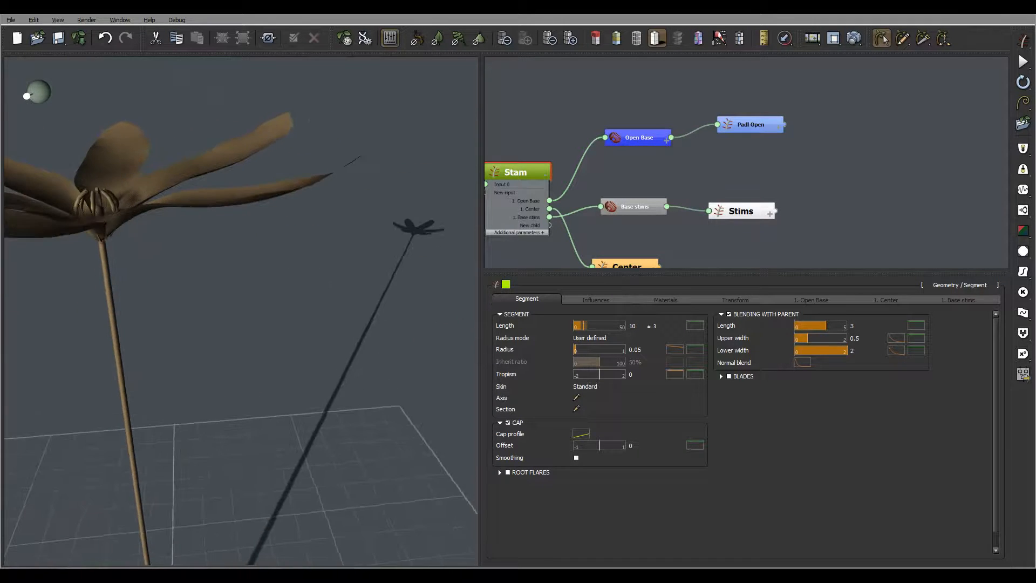
pyautogui.moveTo(237, 256); pyautogui.dragTo(282, 220, button='right')
pyautogui.scroll(5, 282, 220)
pyautogui.moveTo(340, 175); pyautogui.dragTo(277, 241, button='right')
pyautogui.scroll(5, 277, 241)
pyautogui.moveTo(341, 157); pyautogui.dragTo(301, 206, button='right')
pyautogui.moveTo(299, 258); pyautogui.dragTo(324, 258, button='right')
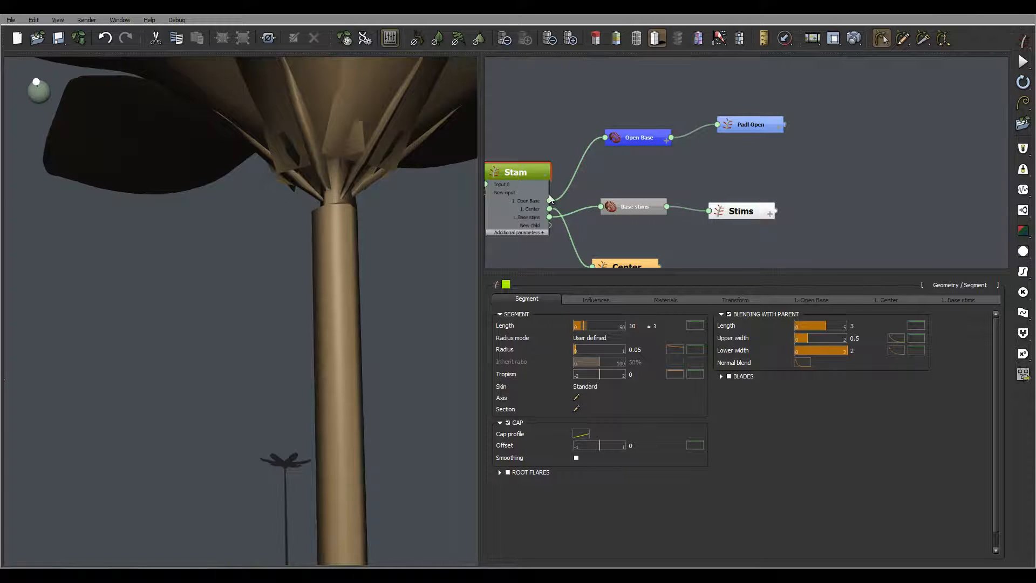
pyautogui.click(743, 211)
# - Select the Center node and change its radius from 0.07 to 0.08
pyautogui.moveTo(703, 241); pyautogui.dragTo(711, 190)
pyautogui.click(630, 217)
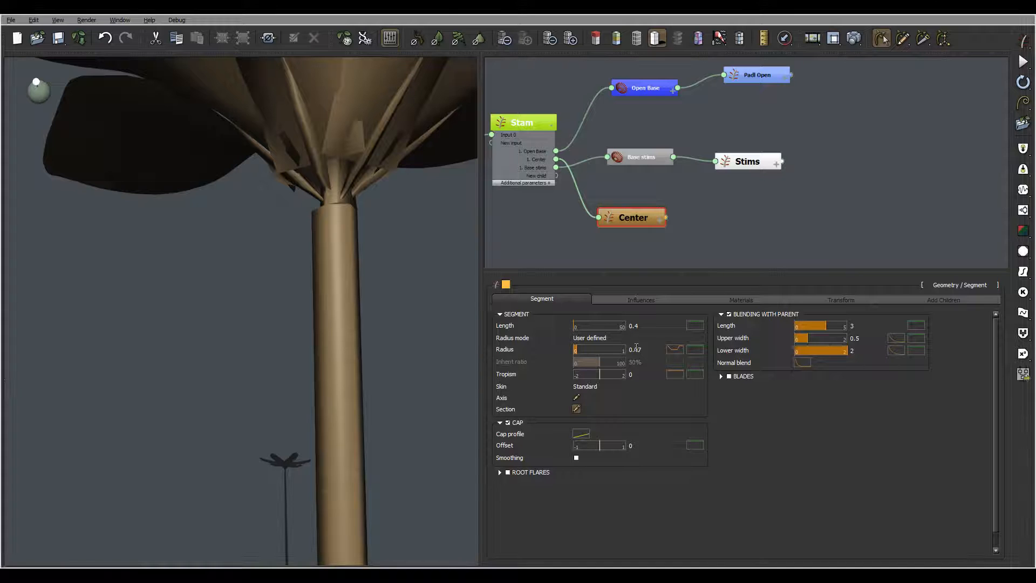
pyautogui.write('.0')
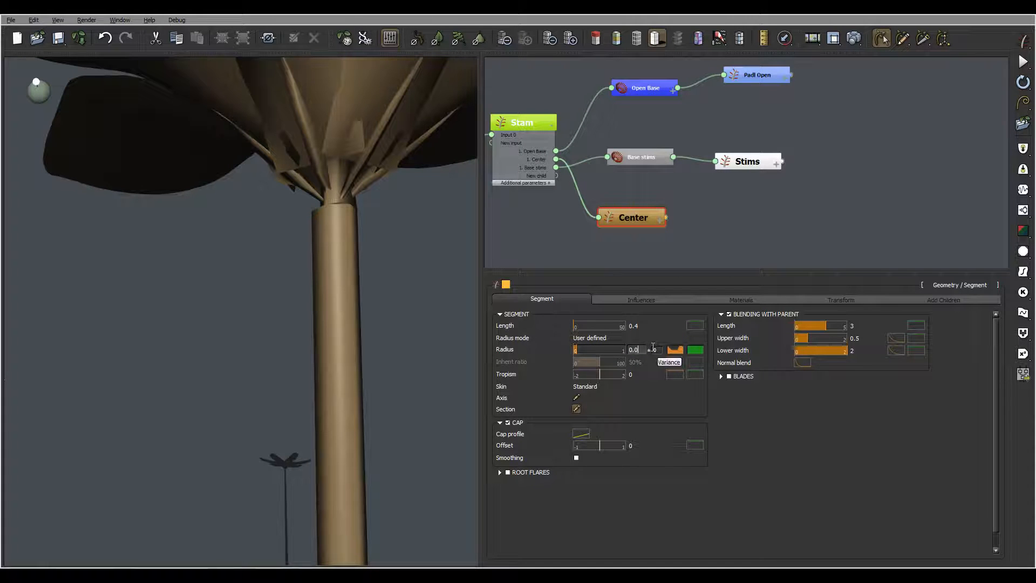
pyautogui.write('8')
pyautogui.press('Return')
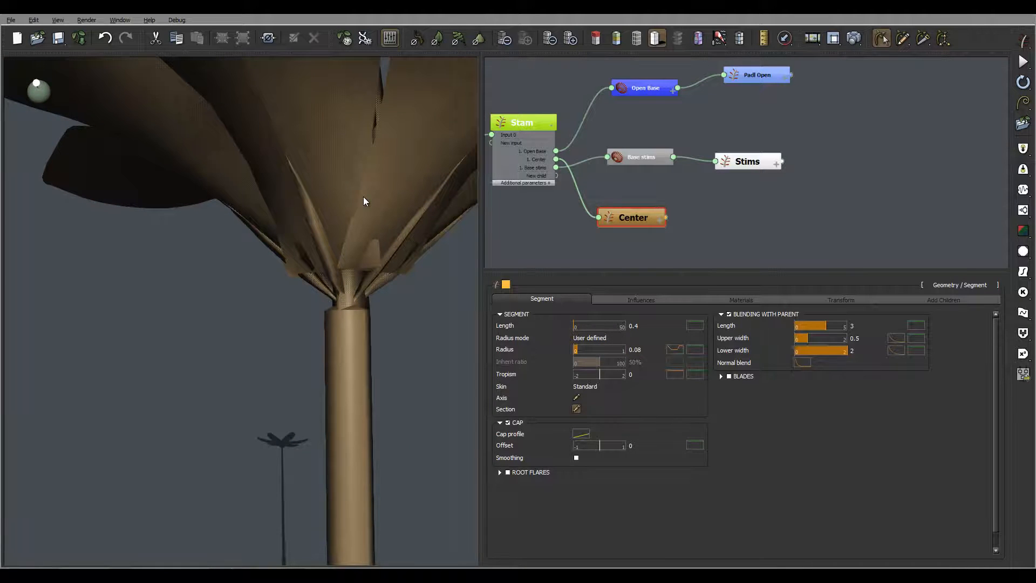
# - Add a keypoint at X 0.137, Y 0.891 to the start of the Center radius profile
pyautogui.click(674, 350)
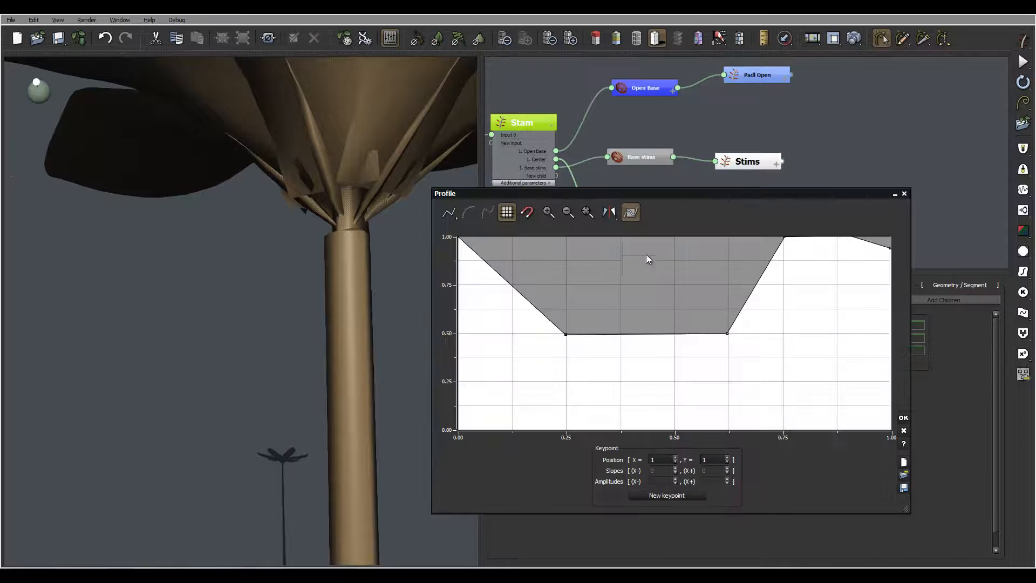
pyautogui.click(543, 313)
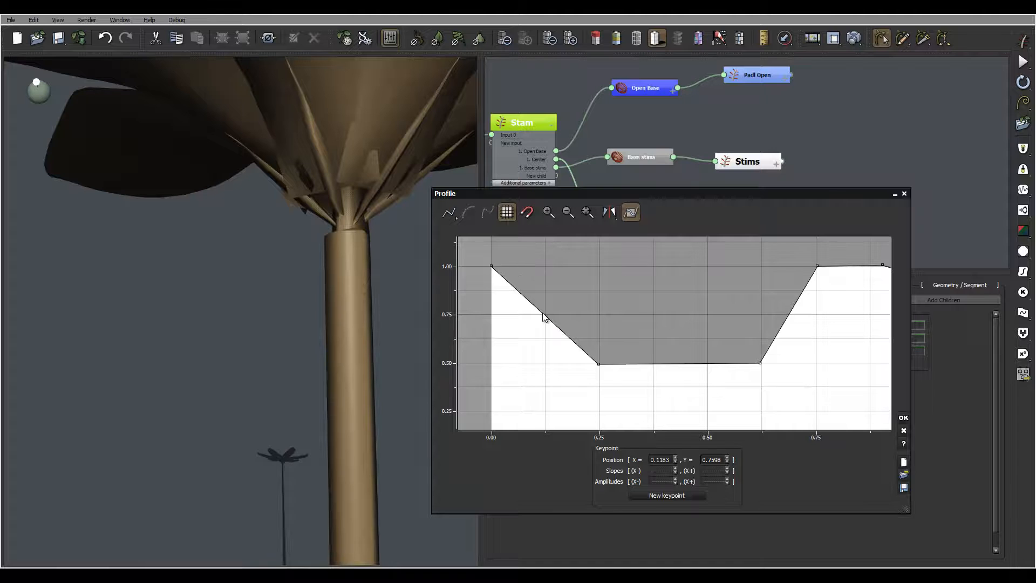
pyautogui.moveTo(550, 287); pyautogui.dragTo(550, 287)
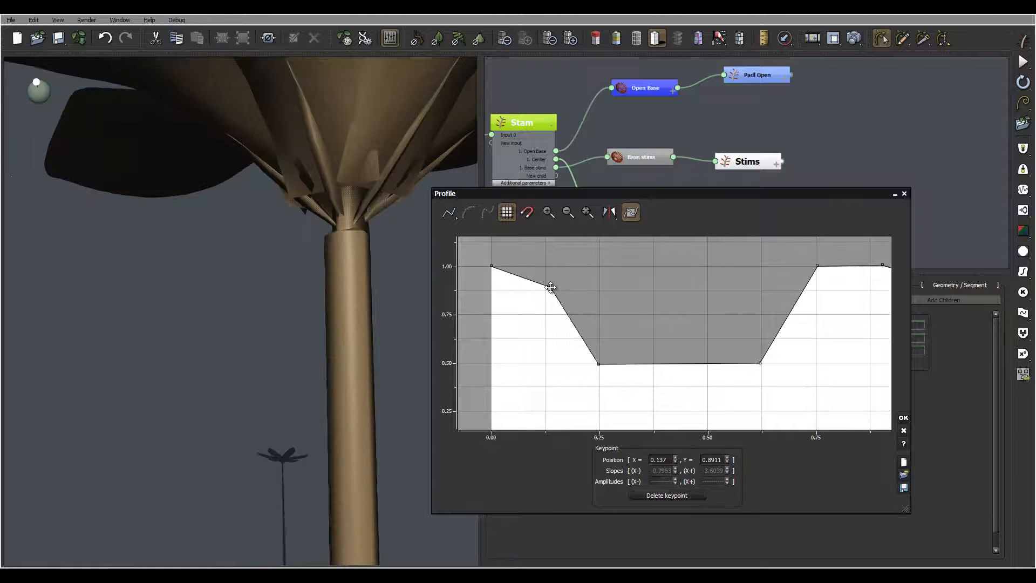
pyautogui.moveTo(368, 232)
pyautogui.mouseDown(button='right')
pyautogui.moveTo(358, 238)
pyautogui.moveTo(377, 242)
pyautogui.mouseUp(button='right')
pyautogui.click(903, 417)
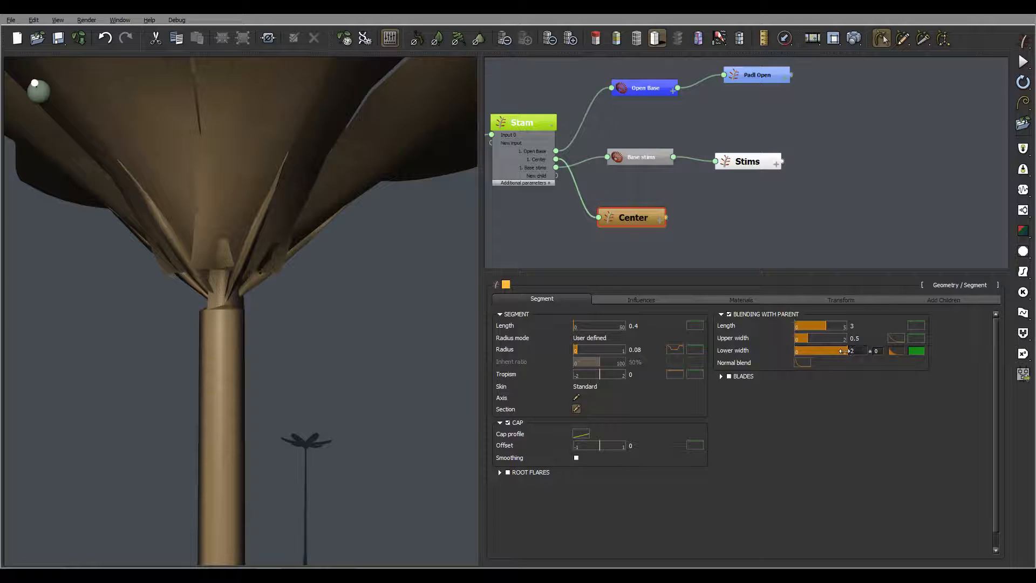
# - Set the Center blend's lower width to 5
pyautogui.moveTo(842, 351); pyautogui.dragTo(859, 351)
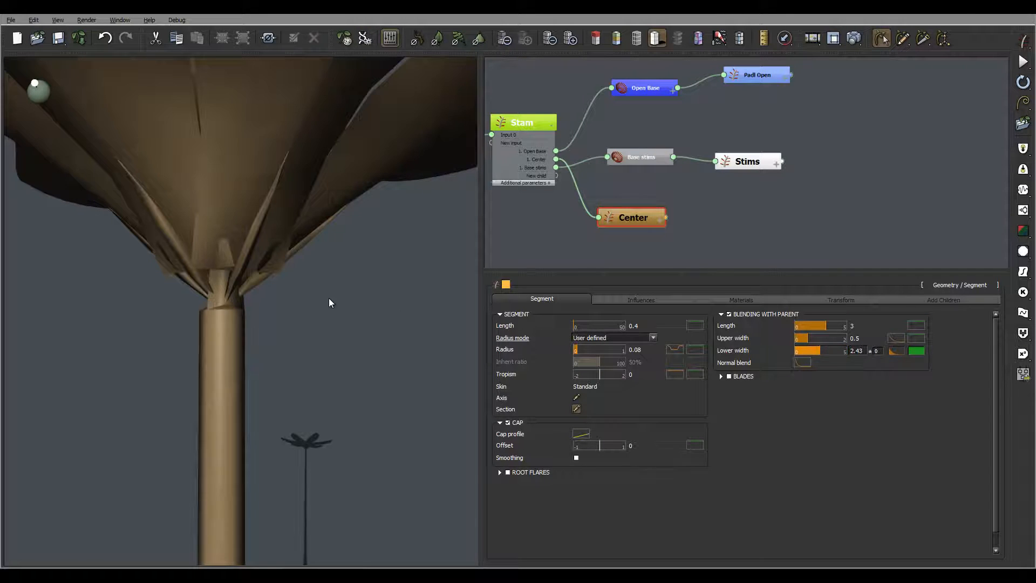
pyautogui.doubleClick(854, 351)
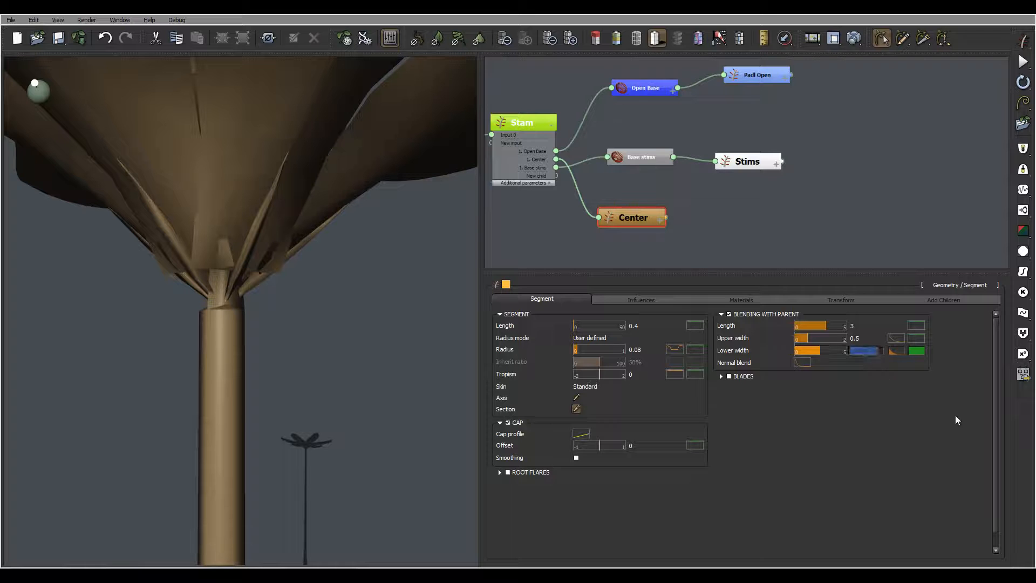
pyautogui.write('5')
pyautogui.press('Return')
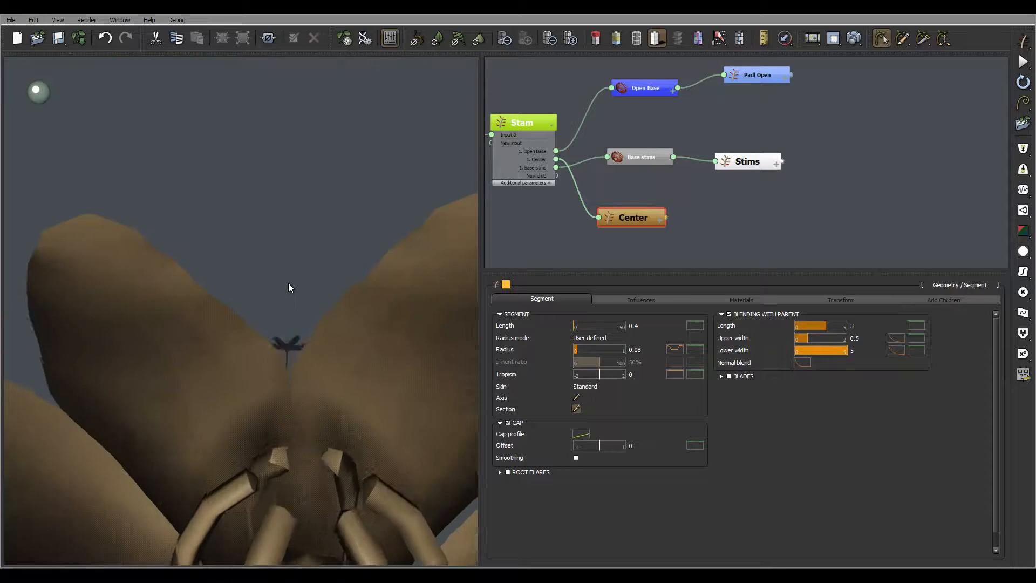
pyautogui.moveTo(288, 283); pyautogui.dragTo(286, 260, button='right')
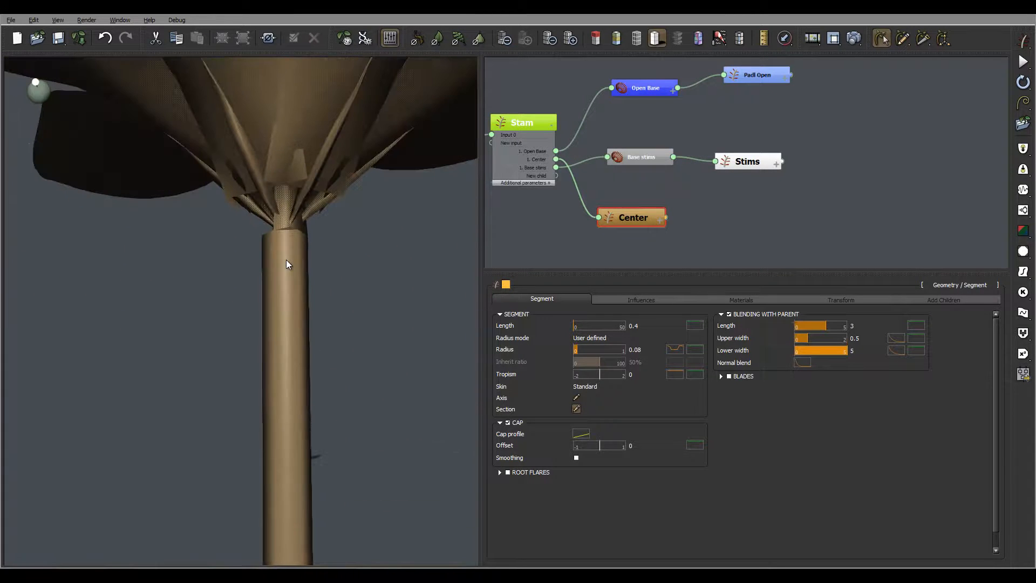
# - Set the Center radius to 0.1 and inspect the flower base
pyautogui.doubleClick(635, 350)
pyautogui.write('0.7')
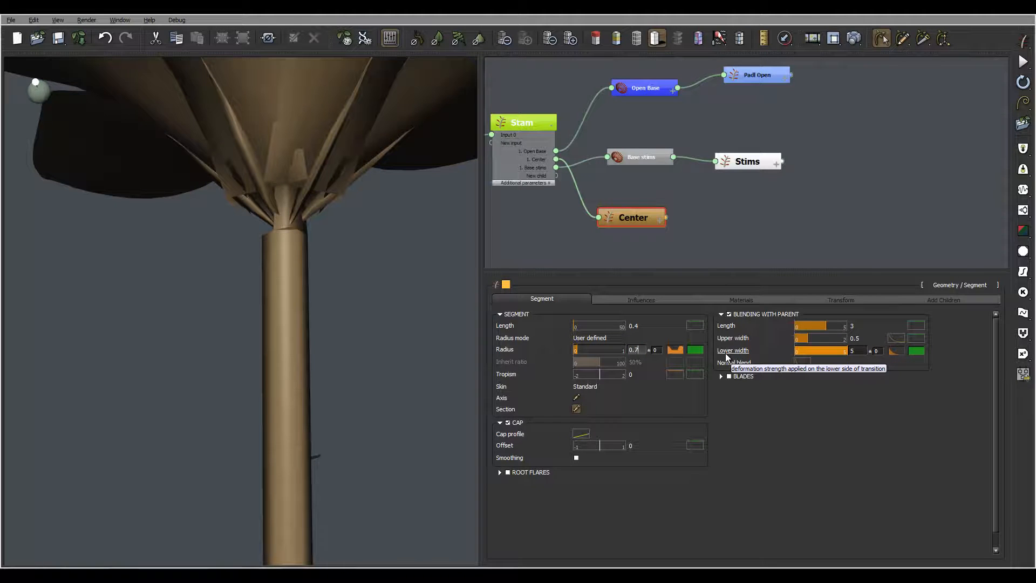
pyautogui.press('BackSpace')
pyautogui.press('Return')
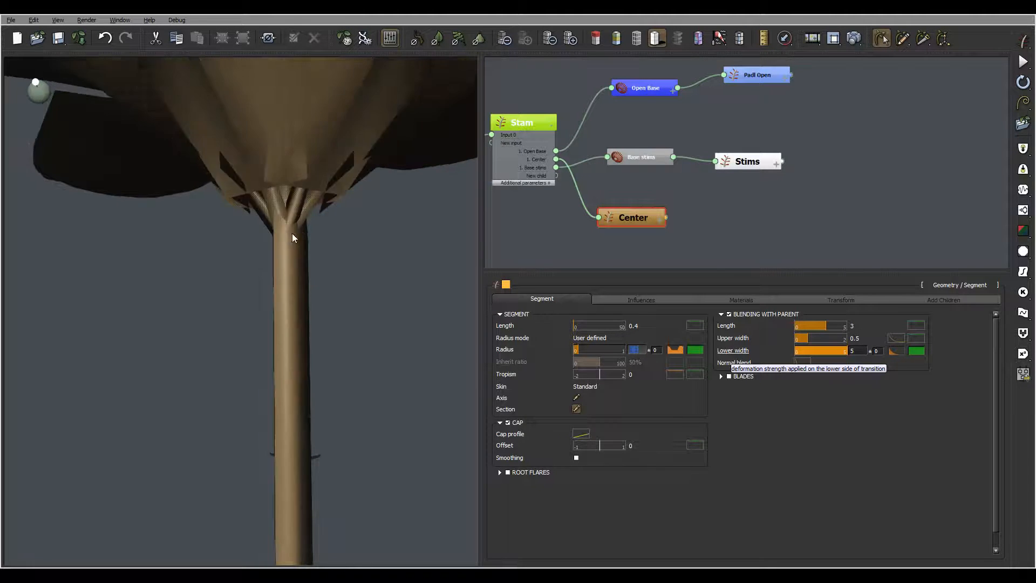
pyautogui.moveTo(331, 222); pyautogui.dragTo(284, 300, button='right')
pyautogui.scroll(-5, 331, 238)
pyautogui.scroll(5, 248, 282)
pyautogui.scroll(-2, 284, 300)
# - Try a Center radius of 0.2 and view the flower from above
pyautogui.click(635, 350)
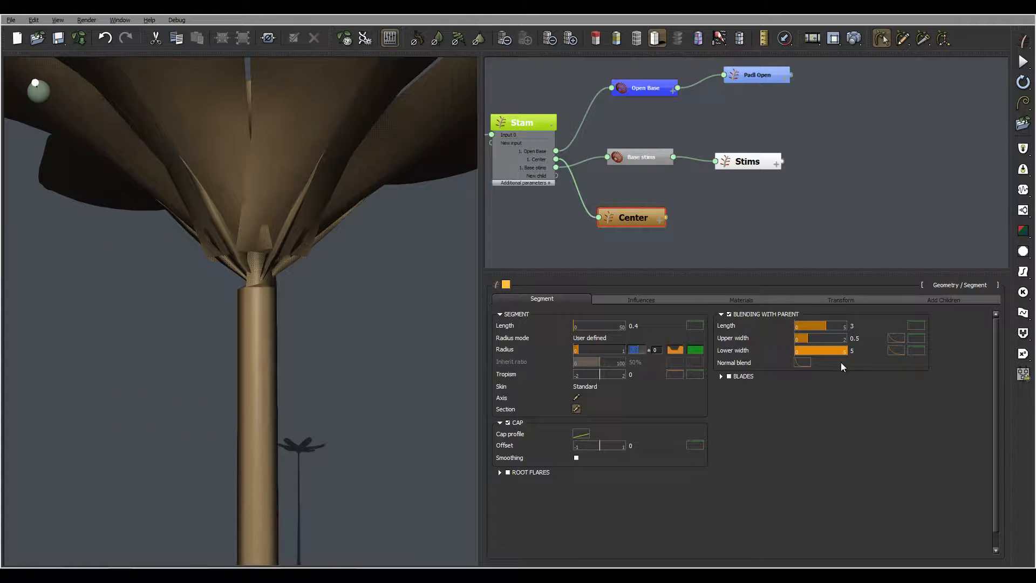
pyautogui.write('0.2')
pyautogui.press('Return')
pyautogui.moveTo(288, 263); pyautogui.dragTo(259, 244, button='right')
pyautogui.scroll(2, 319, 290)
pyautogui.scroll(-3, 319, 289)
pyautogui.scroll(1, 239, 233)
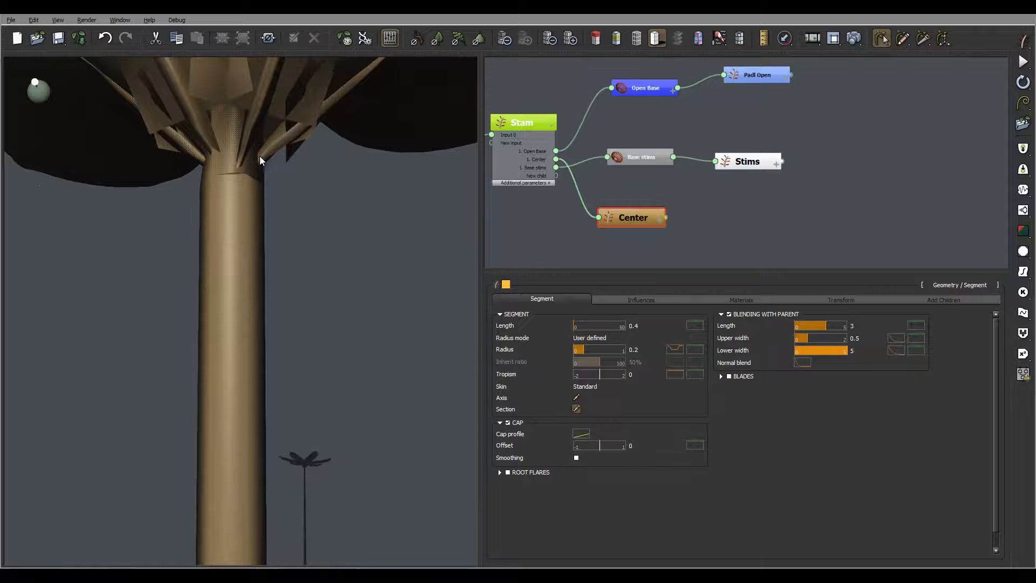
pyautogui.moveTo(261, 164); pyautogui.dragTo(209, 193, button='right')
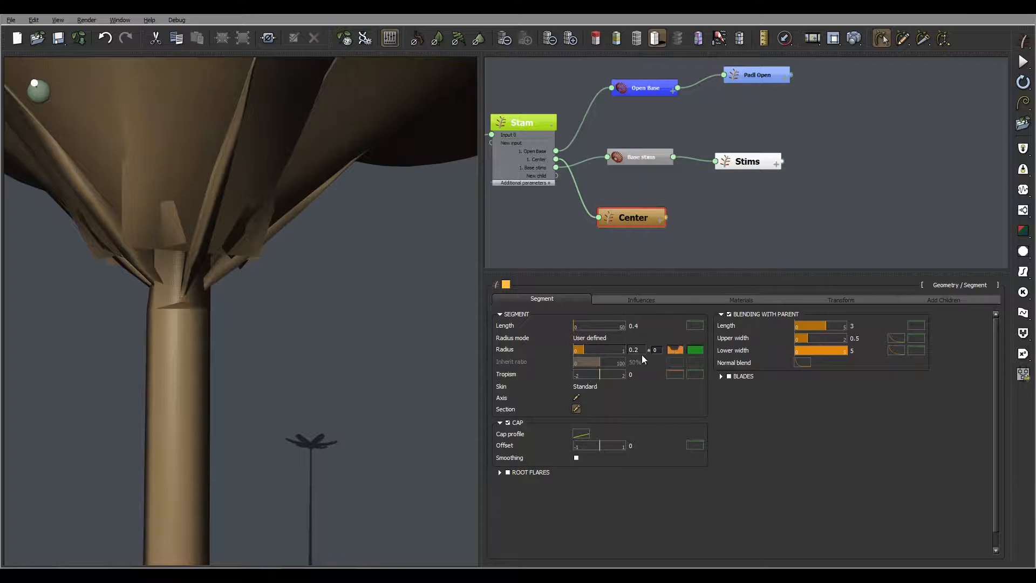
# - Return the Center radius to 0.1 and select the Padl Open node
pyautogui.click(675, 349)
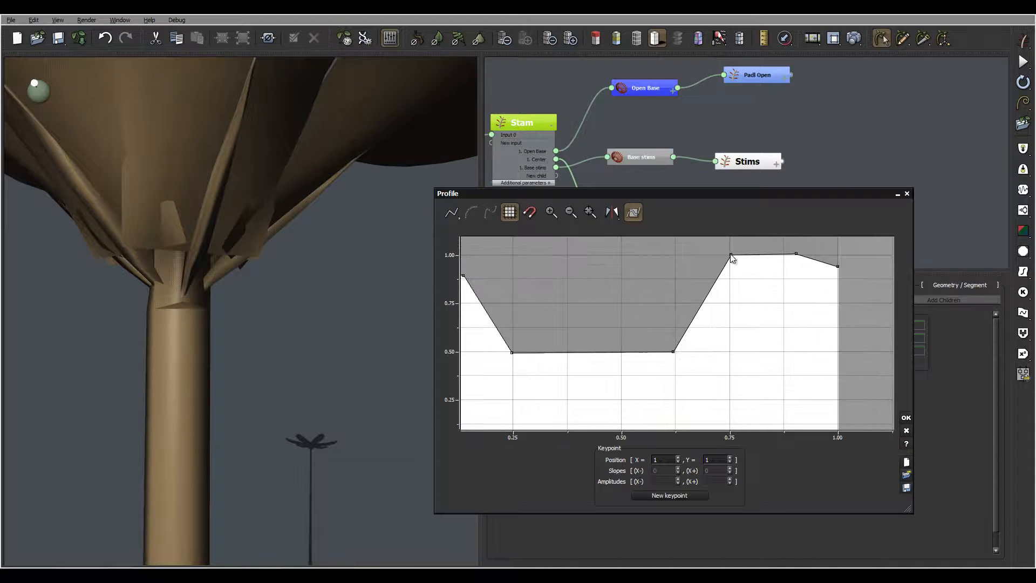
pyautogui.click(905, 431)
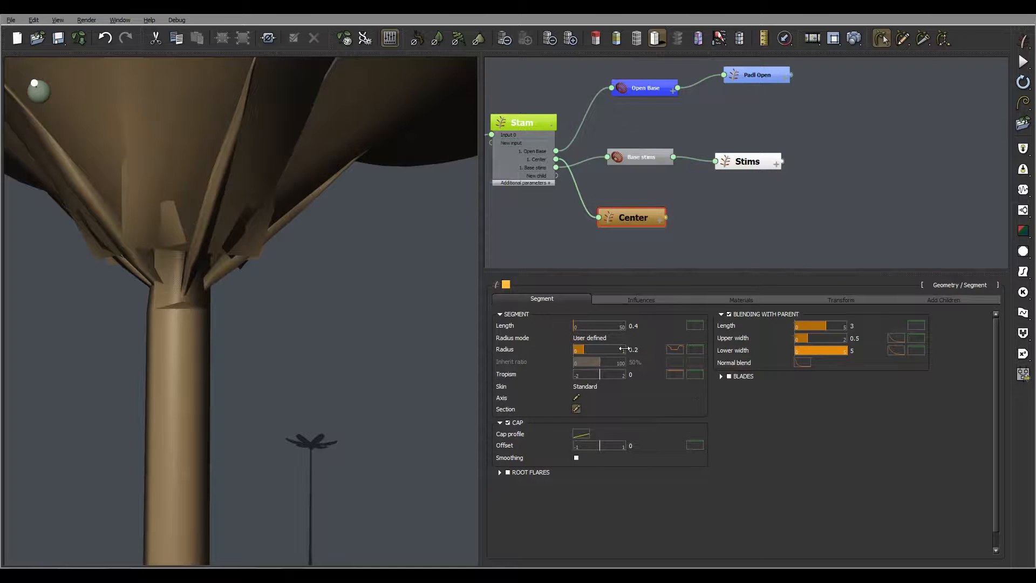
pyautogui.moveTo(629, 350); pyautogui.dragTo(789, 377)
pyautogui.write('0.1')
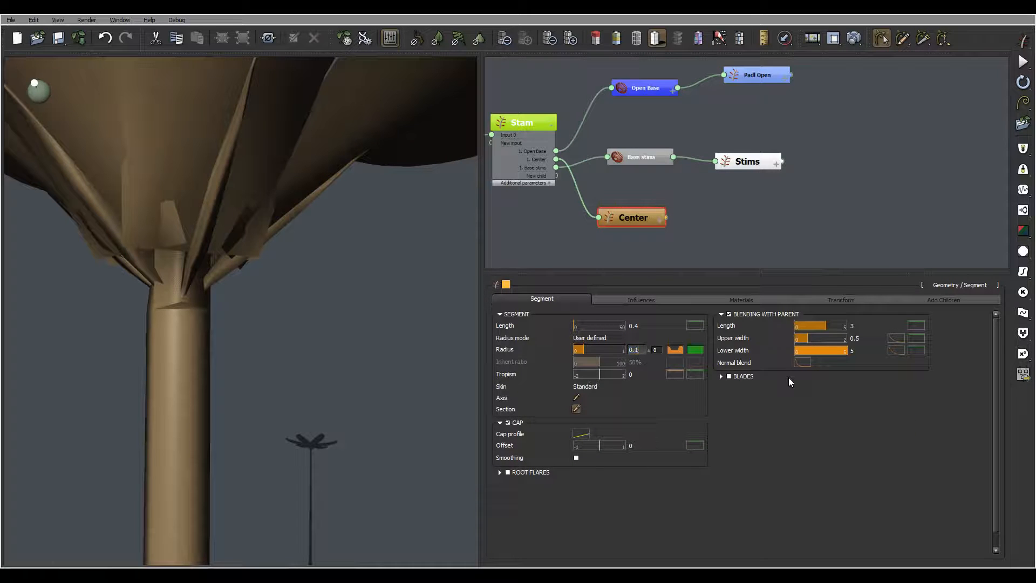
pyautogui.press('Return')
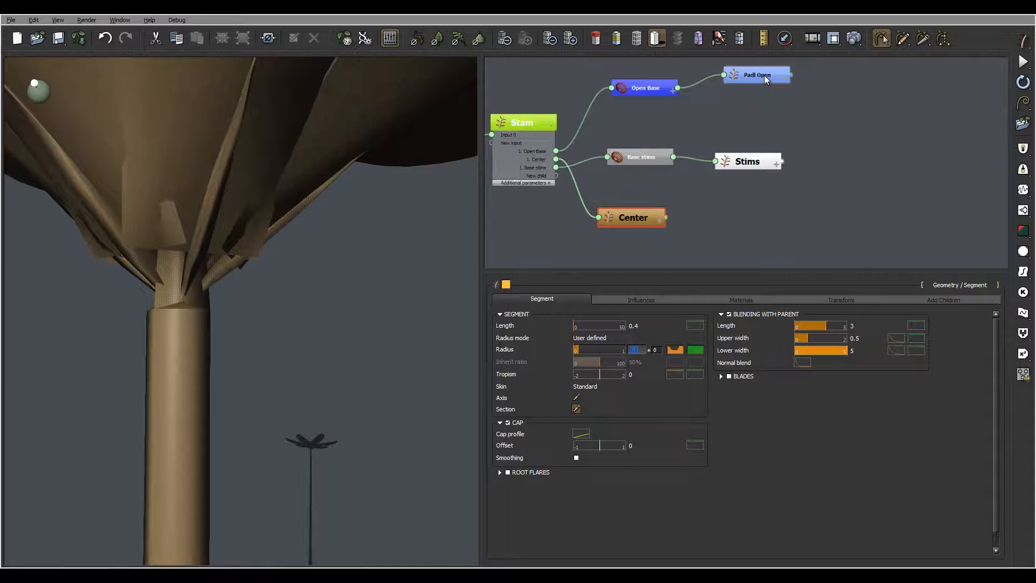
pyautogui.click(767, 76)
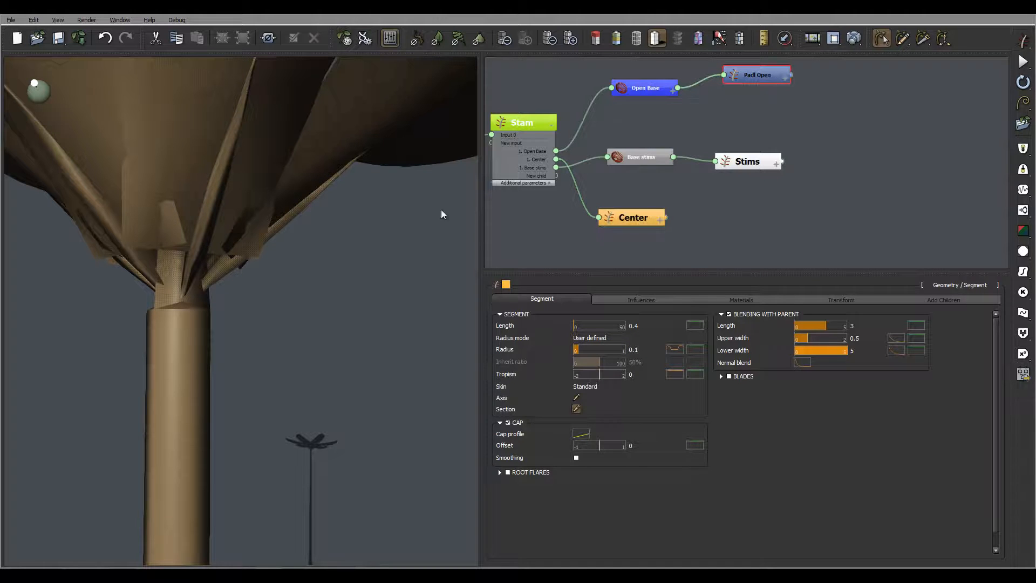
# - Raise the profile's peak, add a right-edge keypoint, and lift the bottom-left point to about 0.11
pyautogui.click(674, 349)
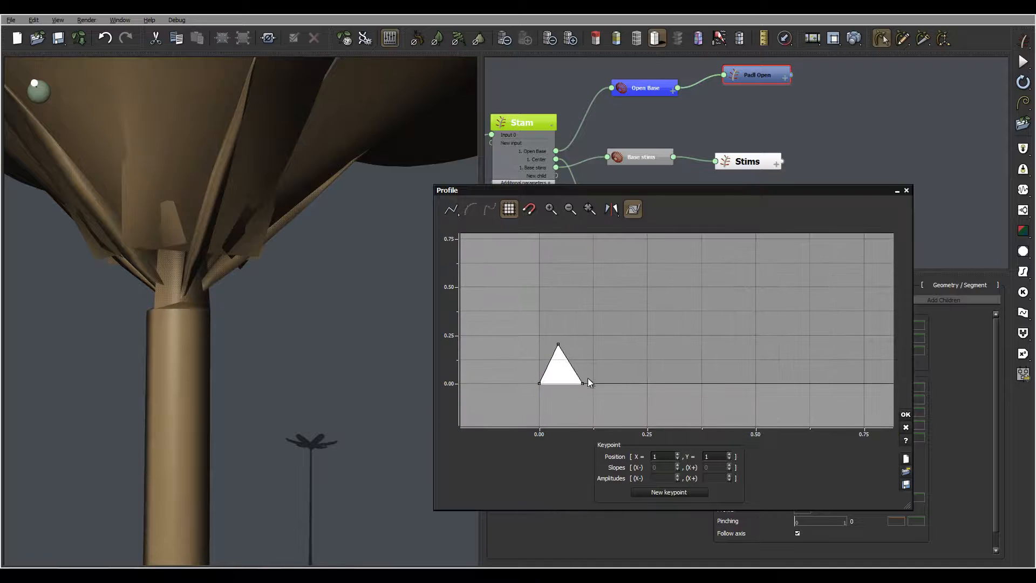
pyautogui.moveTo(558, 344); pyautogui.dragTo(550, 305)
pyautogui.click(567, 351)
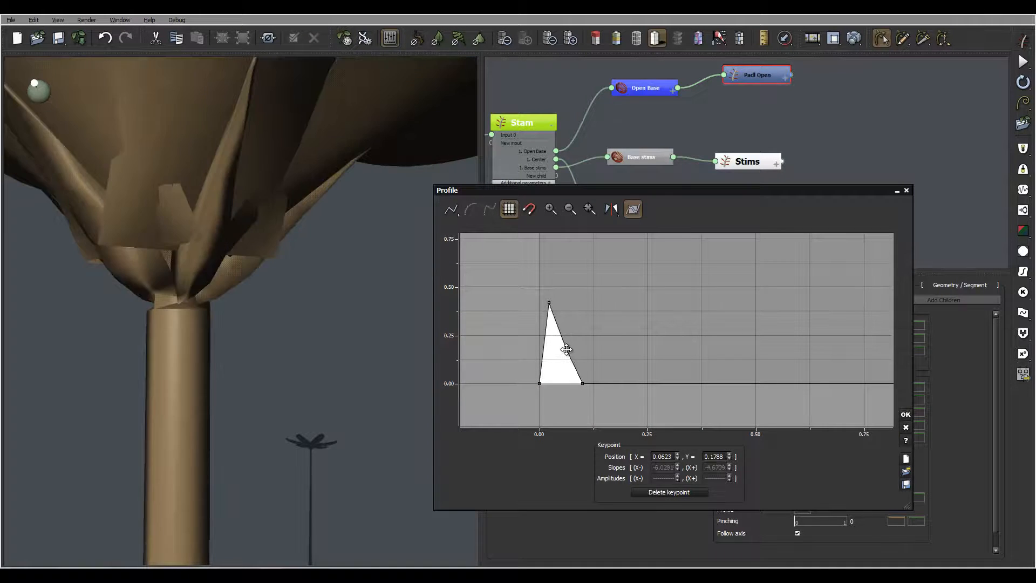
pyautogui.moveTo(567, 351); pyautogui.dragTo(577, 301)
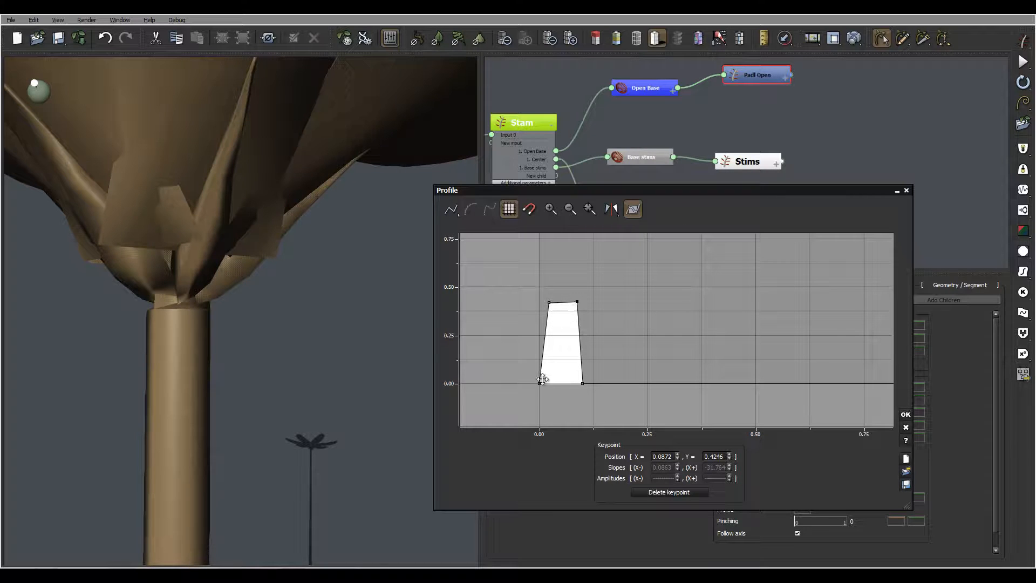
pyautogui.moveTo(540, 383); pyautogui.dragTo(536, 362)
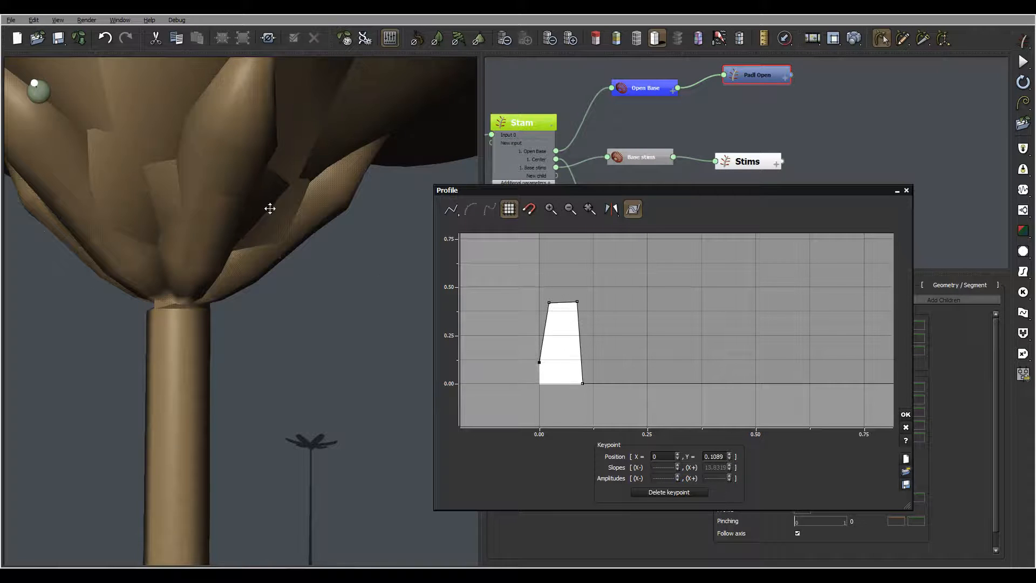
pyautogui.moveTo(220, 267); pyautogui.dragTo(258, 267, button='right')
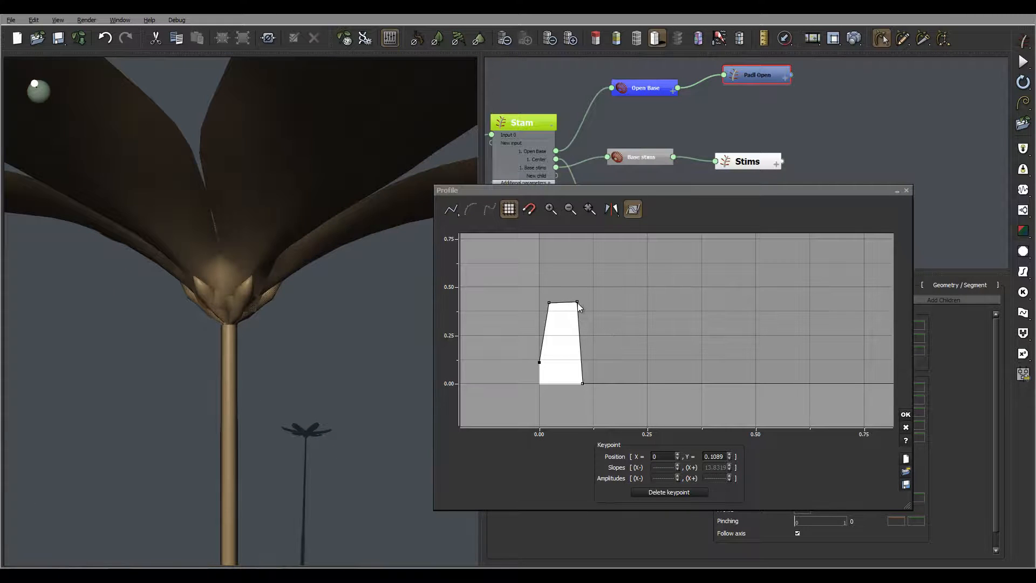
# - Narrow the profile shape and add a new point pulled down to zero
pyautogui.moveTo(576, 302); pyautogui.dragTo(549, 323)
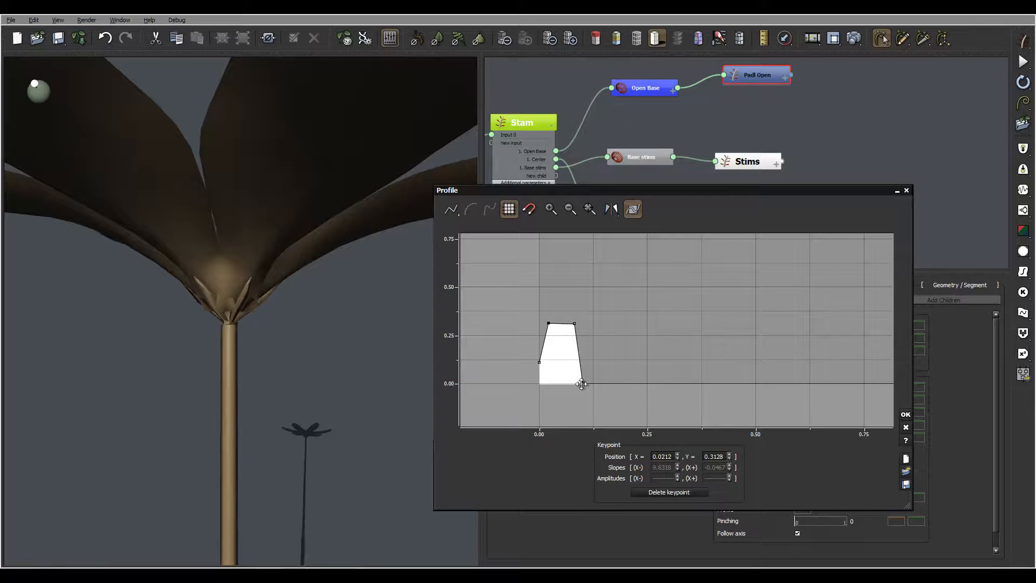
pyautogui.moveTo(582, 383); pyautogui.dragTo(582, 380)
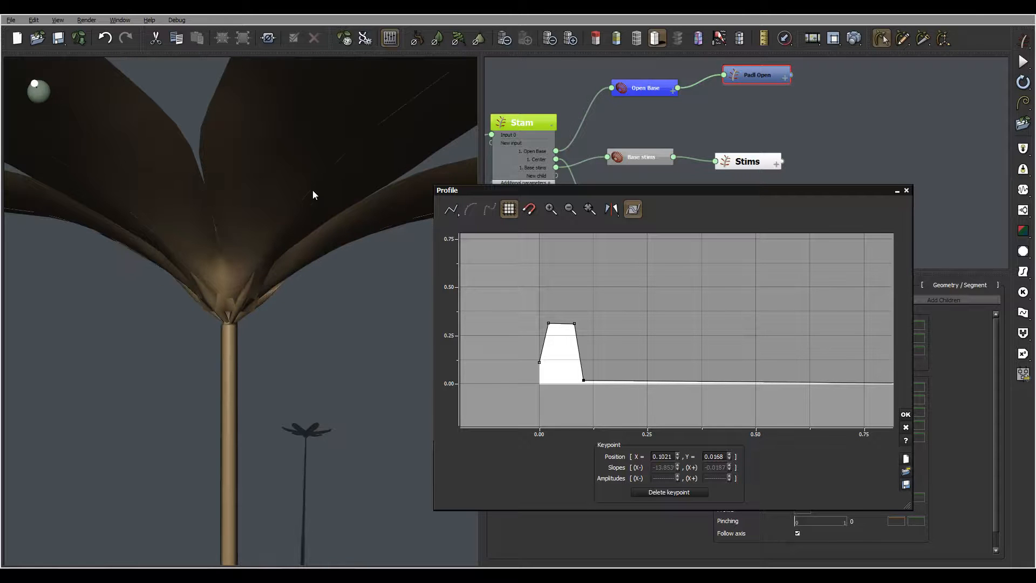
pyautogui.moveTo(313, 190); pyautogui.dragTo(344, 221, button='right')
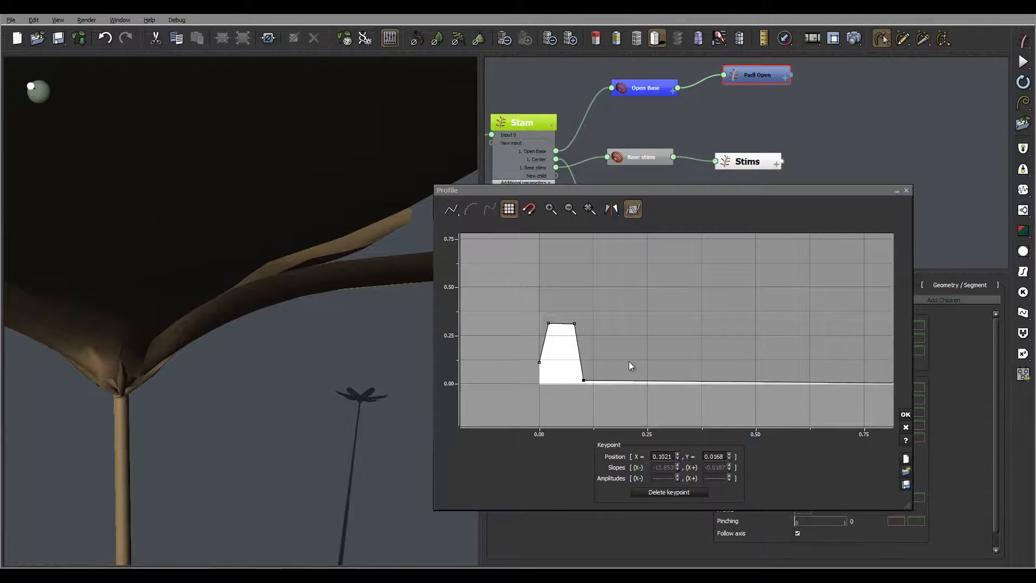
pyautogui.click(598, 378)
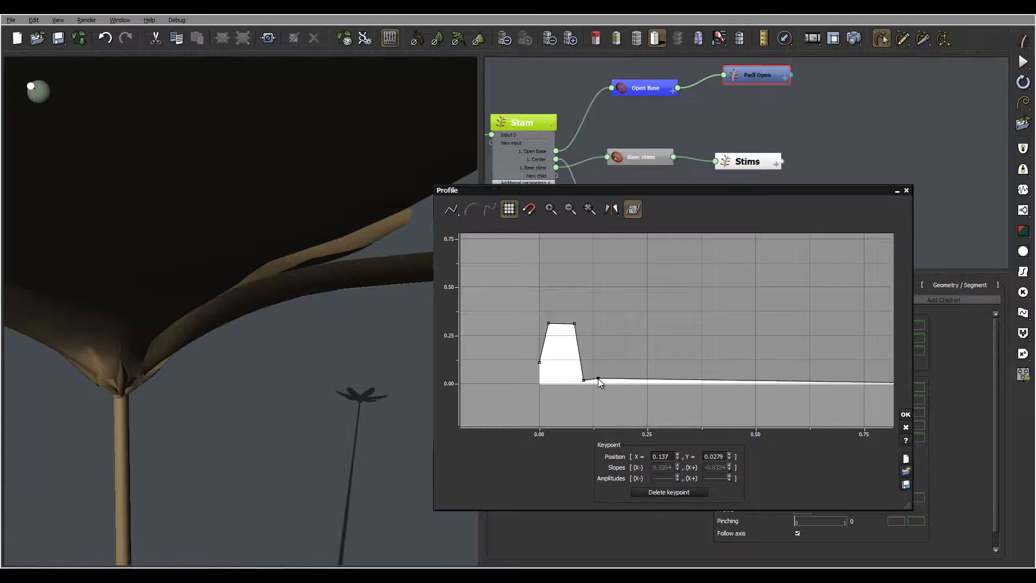
pyautogui.moveTo(598, 380); pyautogui.dragTo(600, 383)
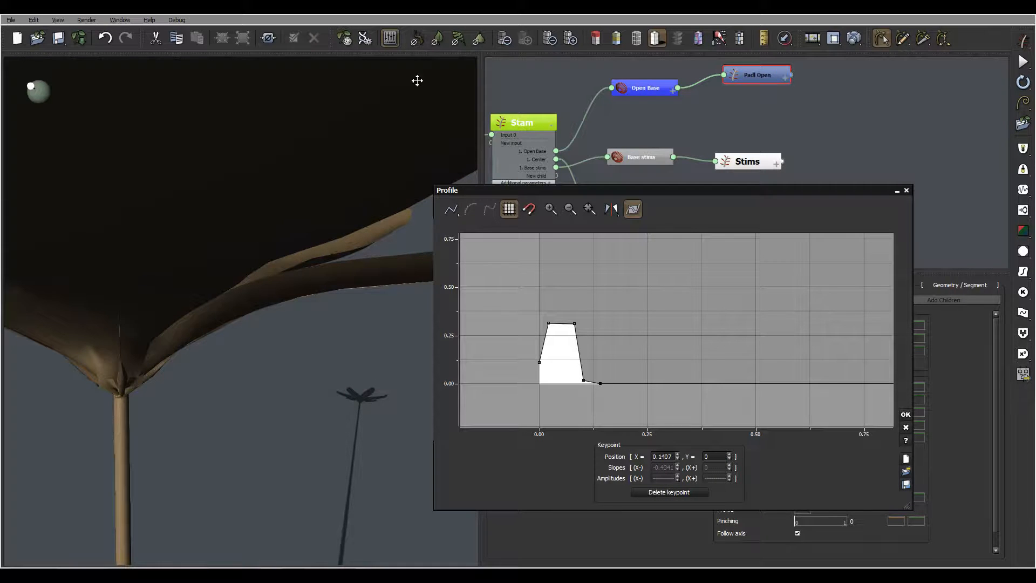
pyautogui.moveTo(183, 317); pyautogui.dragTo(267, 247, button='right')
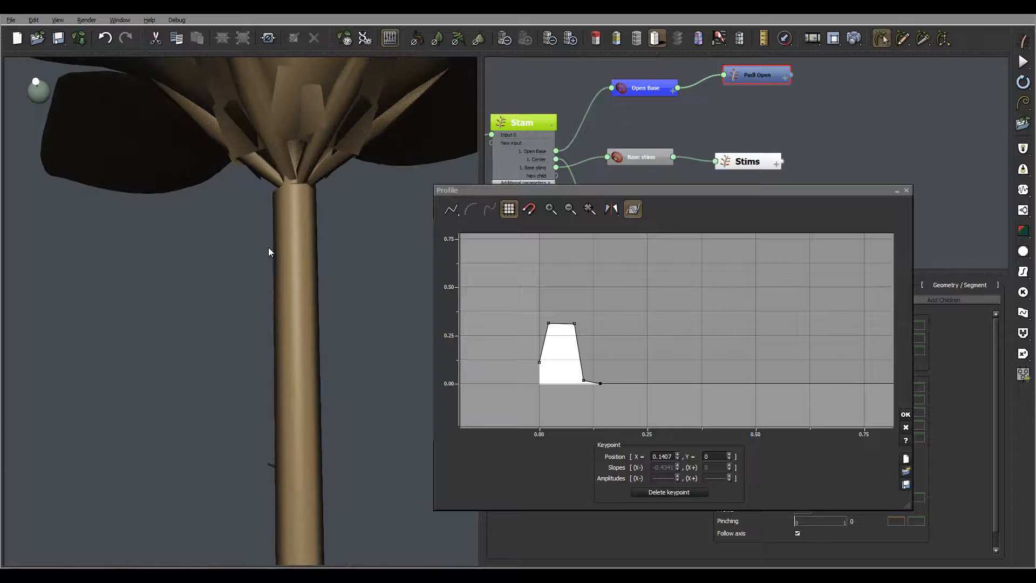
# - Lower the left and top-right points so the curve peaks near 0.30, then close the editor
pyautogui.moveTo(546, 323); pyautogui.dragTo(531, 351)
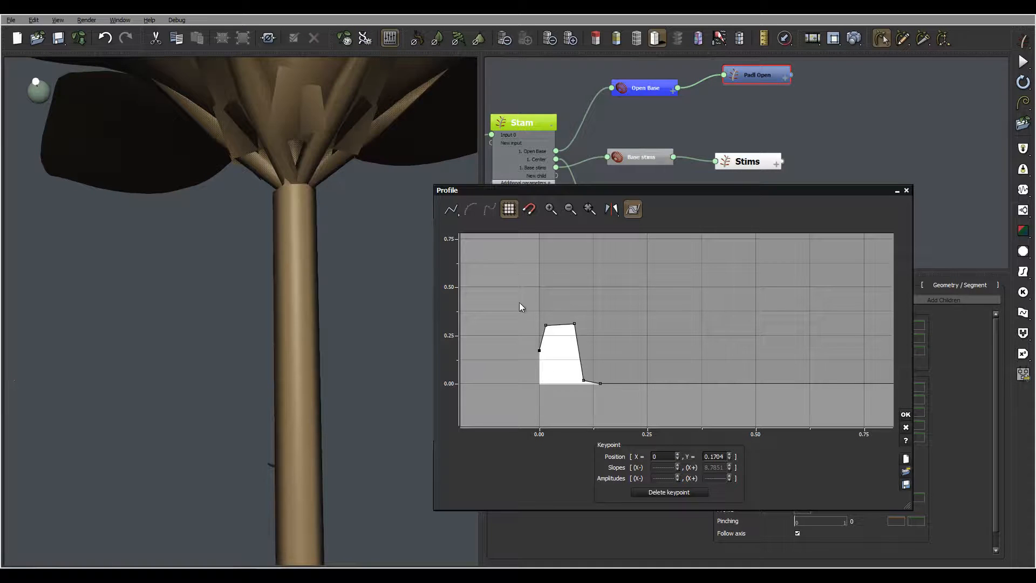
pyautogui.moveTo(574, 325); pyautogui.dragTo(573, 347)
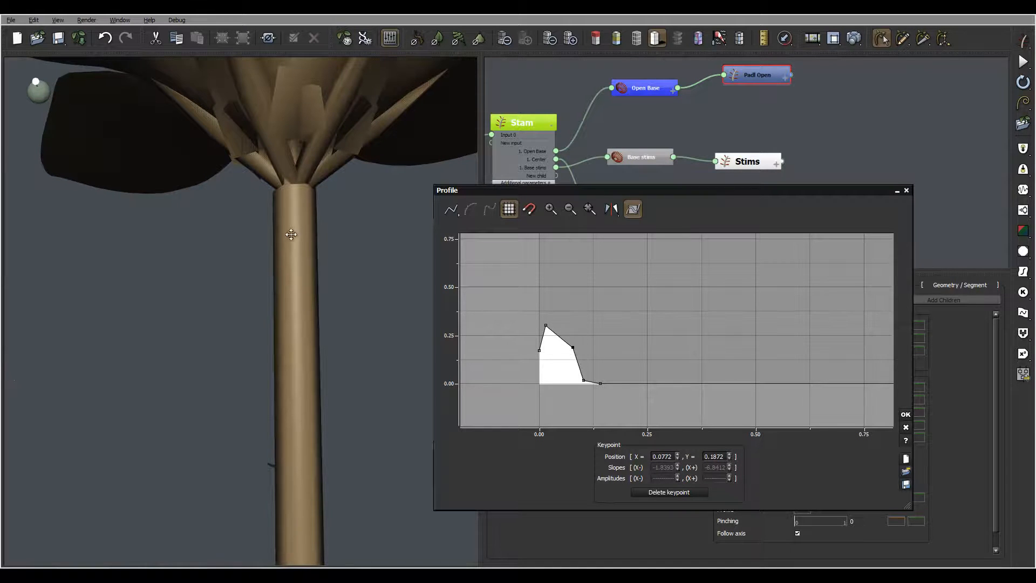
pyautogui.moveTo(330, 136); pyautogui.dragTo(330, 137, button='right')
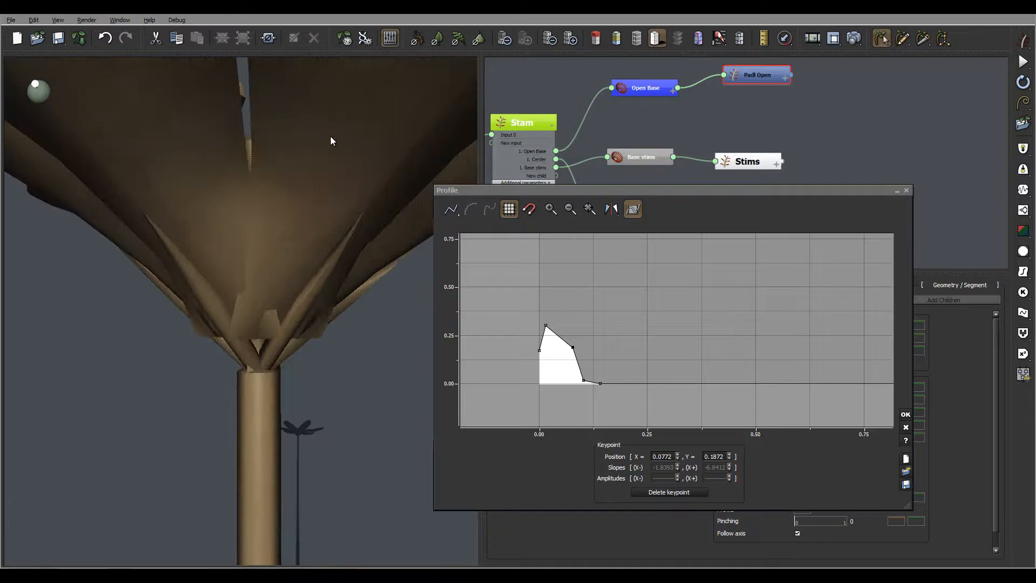
pyautogui.click(906, 414)
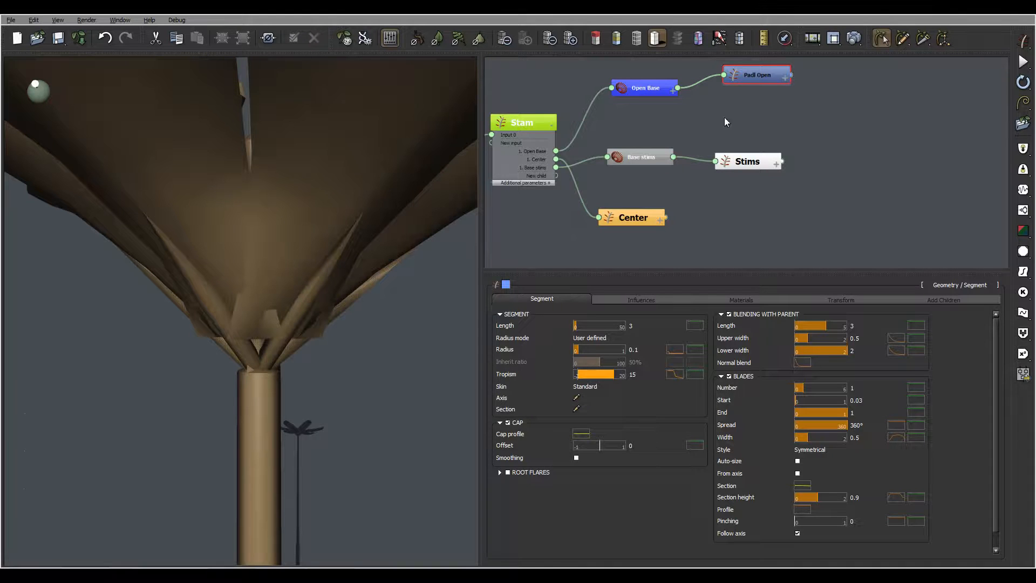
# - Set the Padl Open segment's Offset Y transform value to -0.1
pyautogui.click(852, 299)
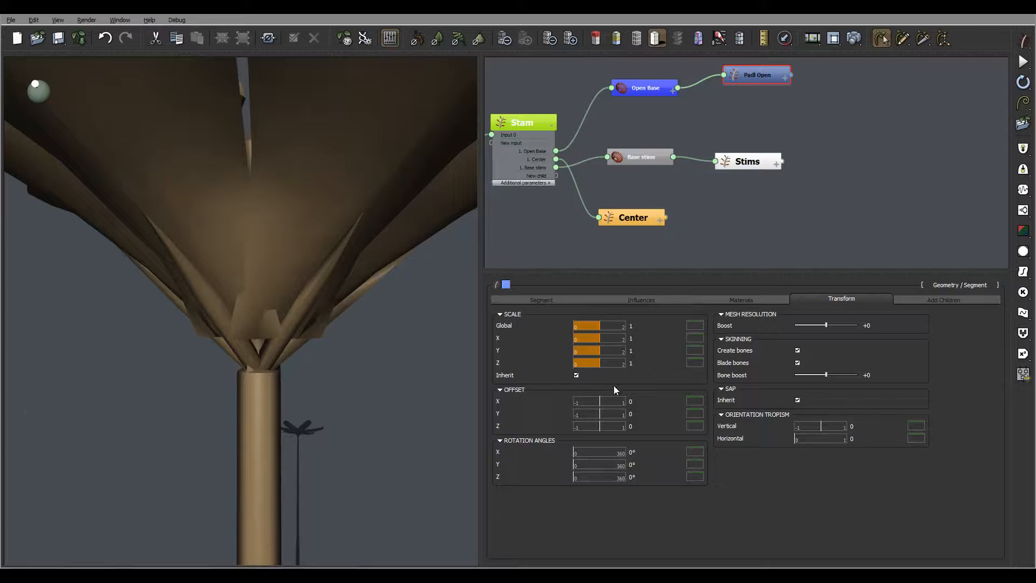
pyautogui.click(633, 415)
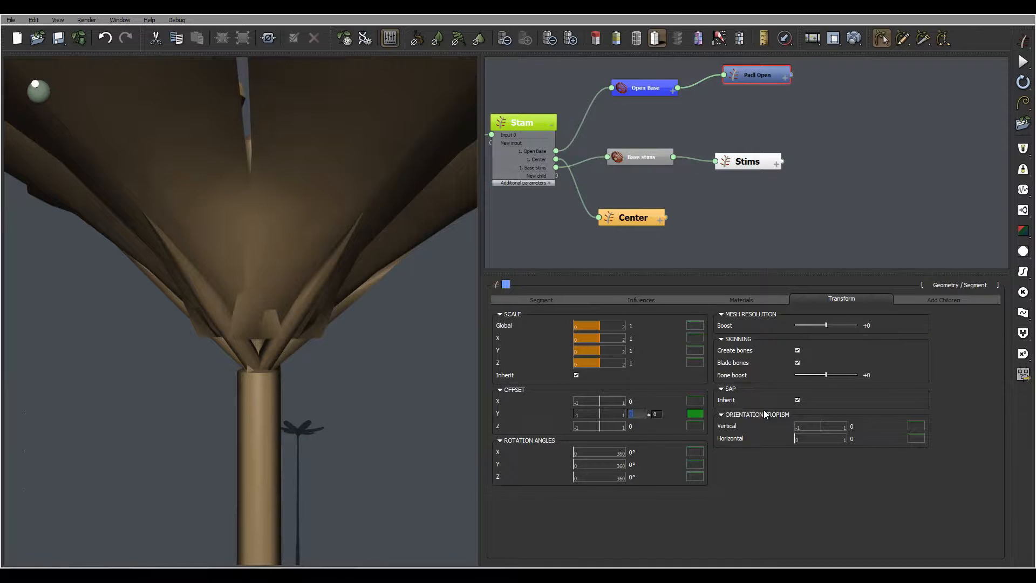
pyautogui.write('-0.1')
pyautogui.press('Return')
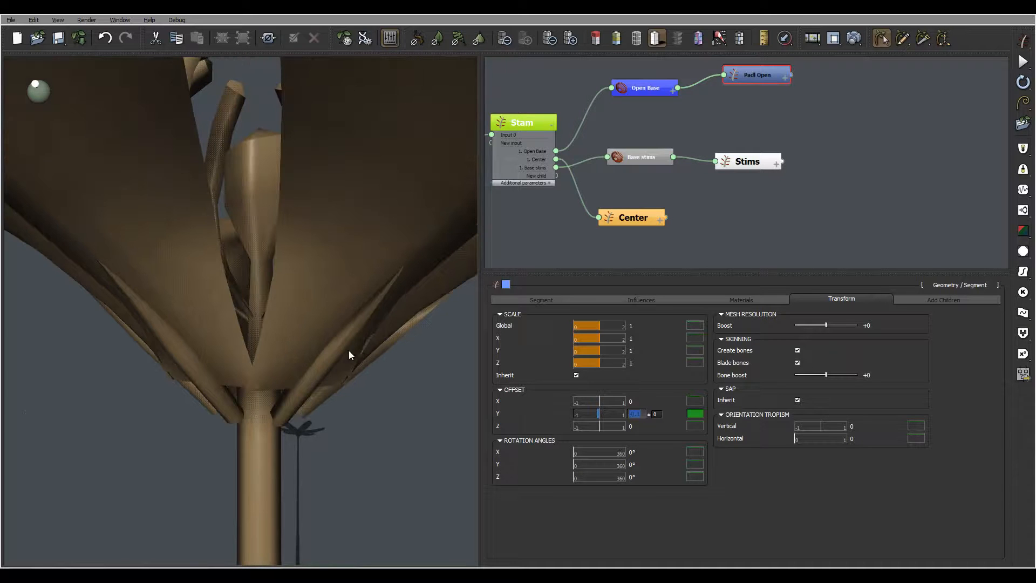
pyautogui.moveTo(315, 330)
pyautogui.mouseDown(button='right')
pyautogui.moveTo(323, 311)
pyautogui.moveTo(294, 317)
pyautogui.moveTo(315, 319)
pyautogui.mouseUp(button='right')
# - With Open Base selected, increase the mesh resolution, then select the Stam stem node
pyautogui.click(644, 89)
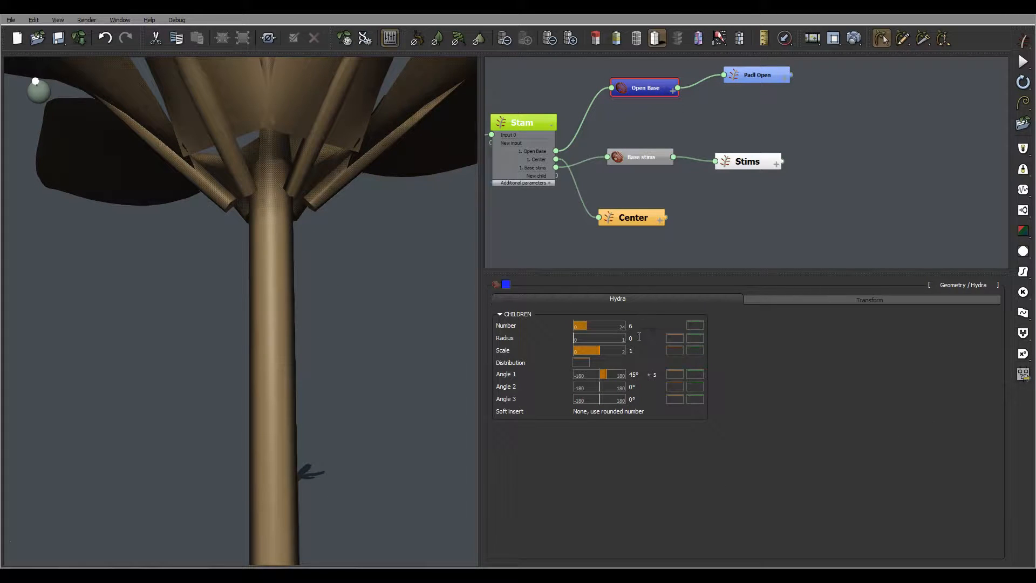
pyautogui.moveTo(322, 200); pyautogui.dragTo(315, 199, button='right')
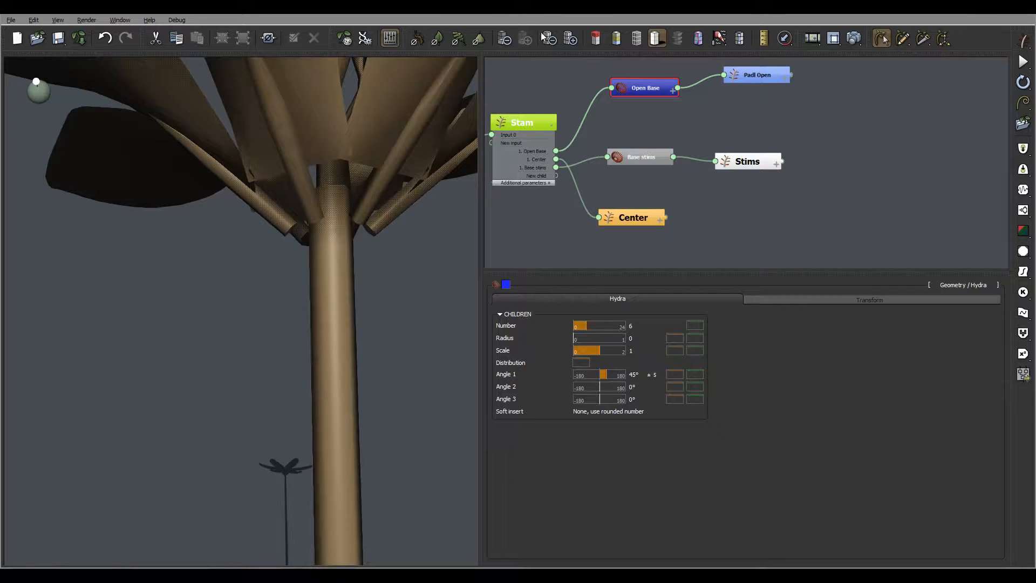
pyautogui.click(565, 40)
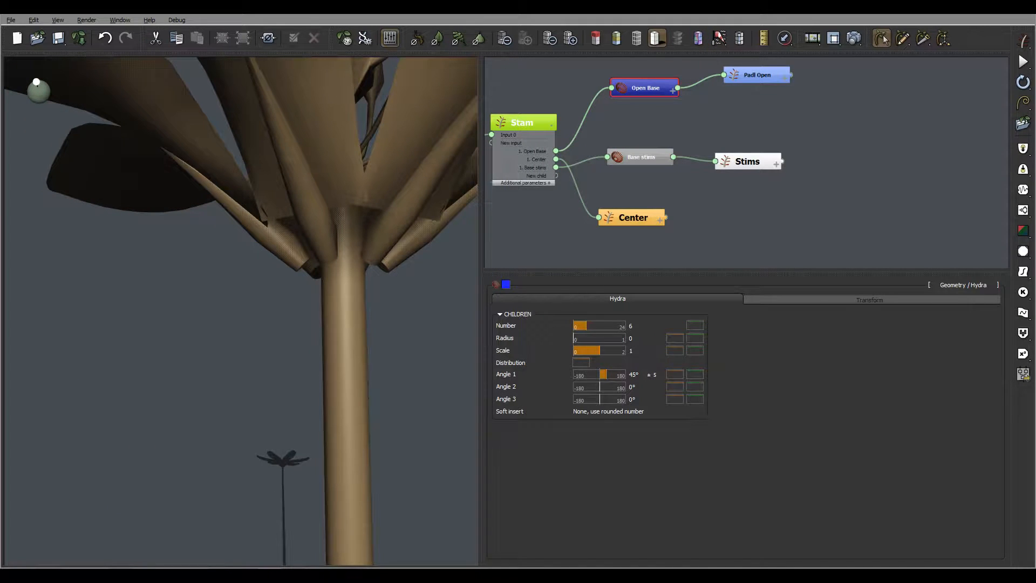
pyautogui.click(532, 121)
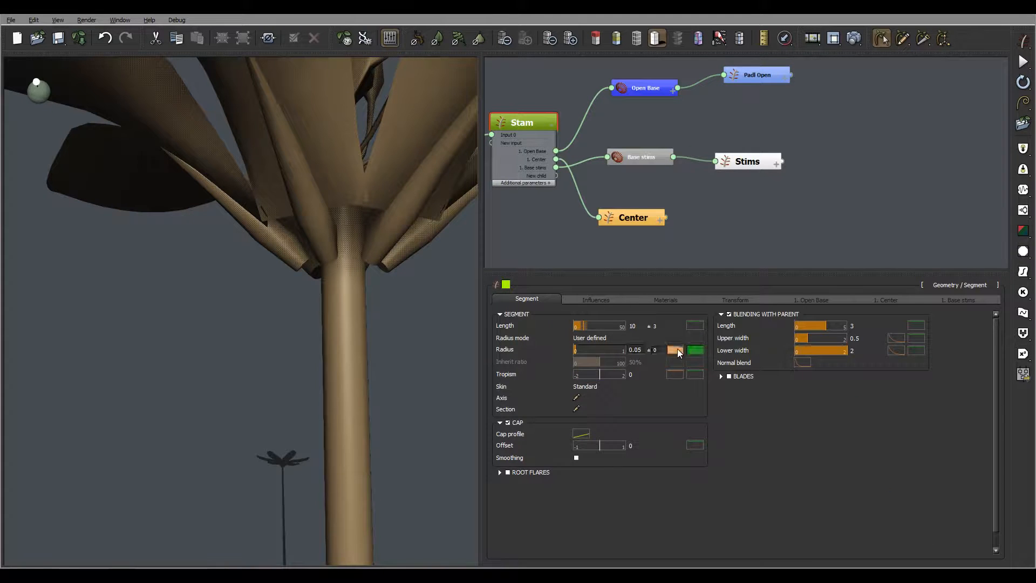
# - Add a flare point near the end of the Stam radius profile and raise the last point to 1.0
pyautogui.click(676, 349)
pyautogui.moveTo(740, 333); pyautogui.dragTo(834, 369)
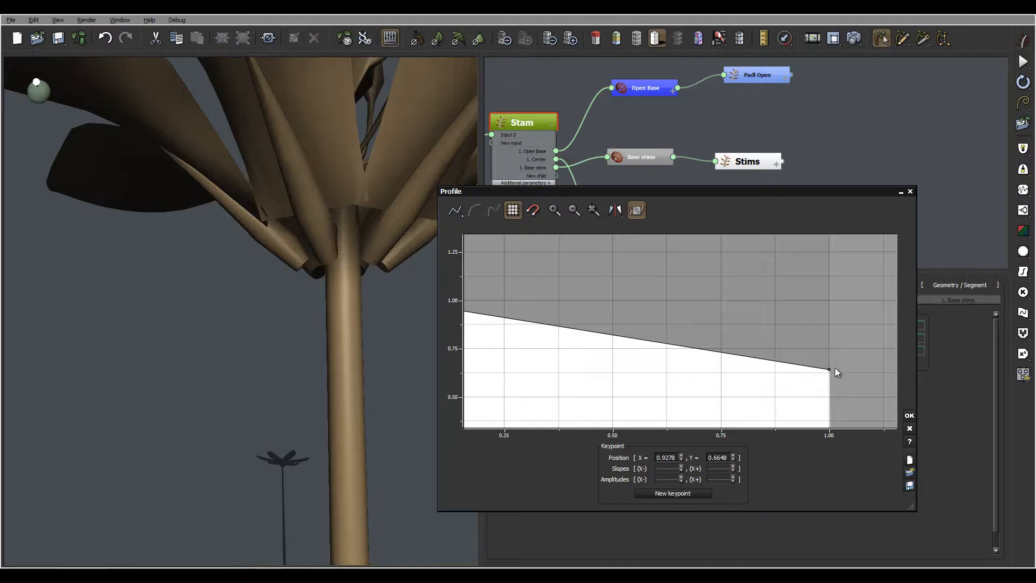
pyautogui.click(831, 370)
pyautogui.moveTo(829, 369); pyautogui.dragTo(828, 300)
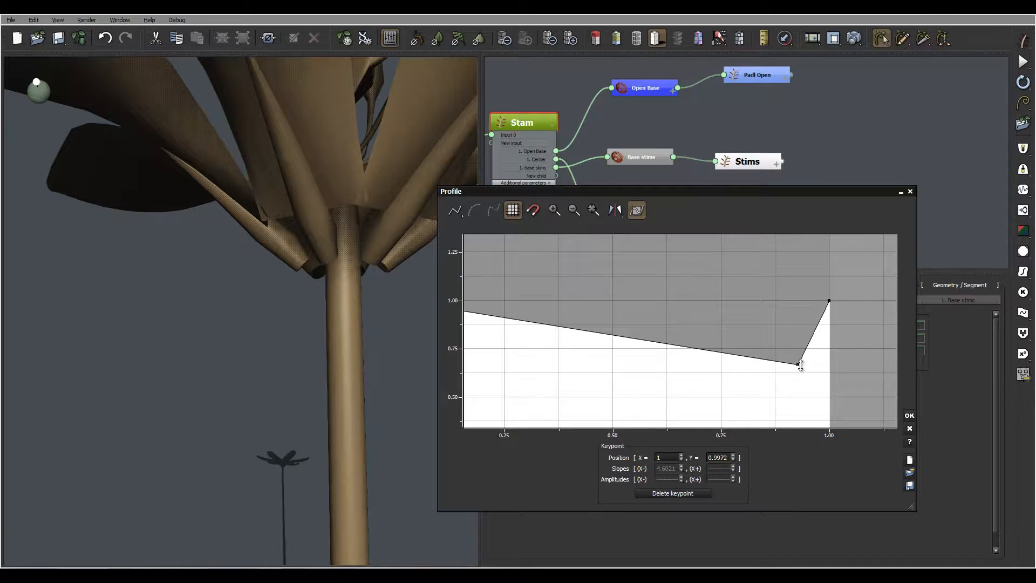
pyautogui.moveTo(800, 365); pyautogui.dragTo(821, 371)
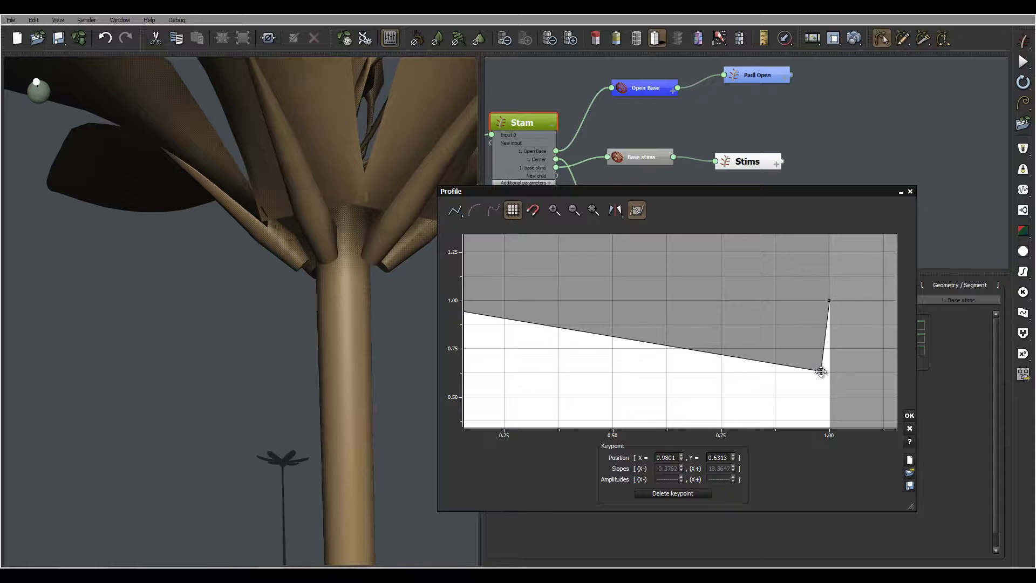
pyautogui.moveTo(381, 254)
pyautogui.mouseDown(button='right')
pyautogui.moveTo(371, 232)
pyautogui.moveTo(377, 256)
pyautogui.moveTo(382, 243)
pyautogui.mouseUp(button='right')
pyautogui.moveTo(748, 325); pyautogui.dragTo(736, 300, button='right')
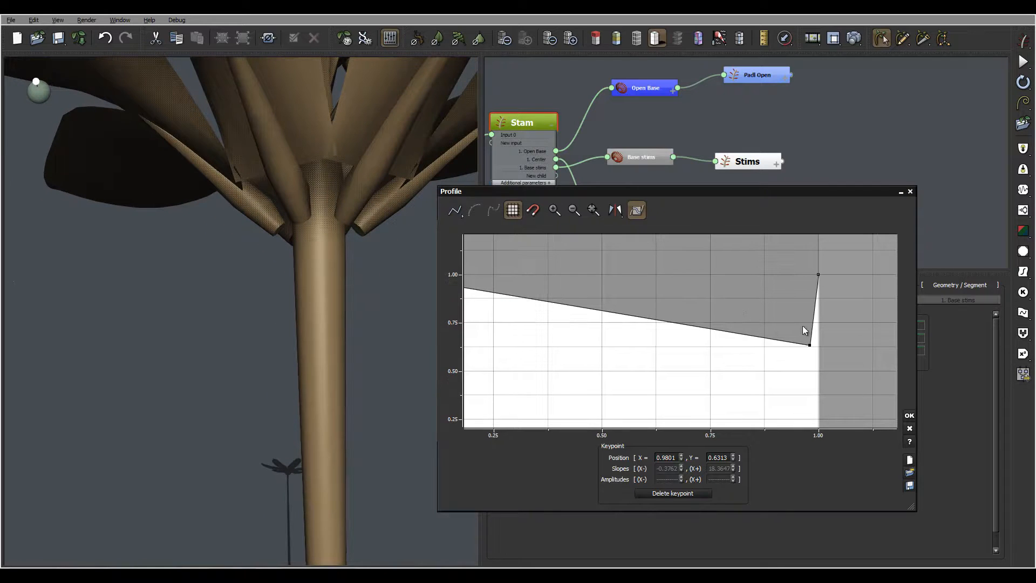
pyautogui.moveTo(809, 346); pyautogui.dragTo(813, 368)
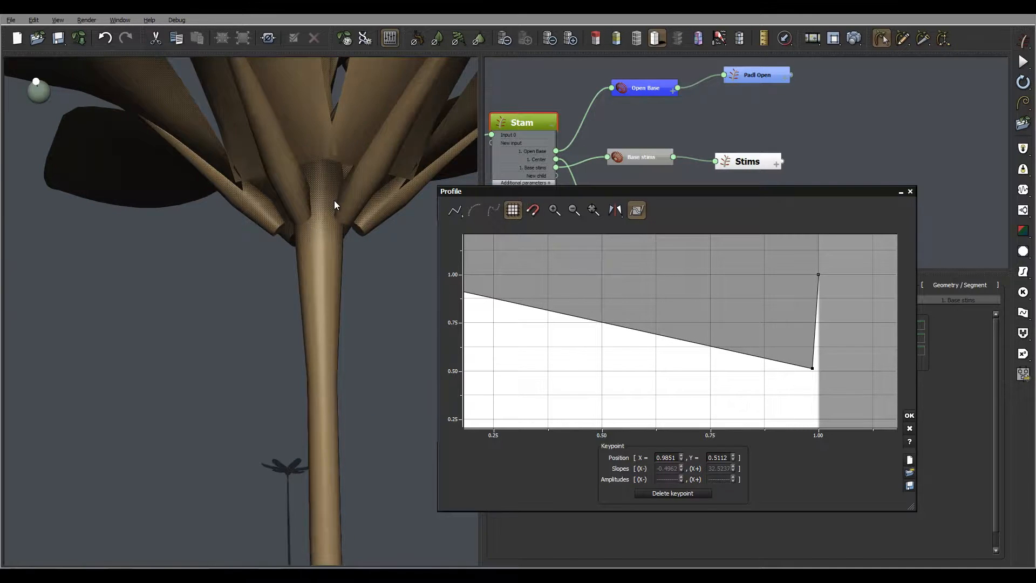
pyautogui.moveTo(335, 200)
pyautogui.mouseDown()
pyautogui.moveTo(302, 198)
pyautogui.moveTo(334, 204)
pyautogui.moveTo(335, 215)
pyautogui.moveTo(334, 201)
pyautogui.mouseUp()
pyautogui.moveTo(333, 198); pyautogui.dragTo(333, 198, button='right')
pyautogui.moveTo(658, 290); pyautogui.dragTo(614, 276, button='middle')
pyautogui.click(909, 416)
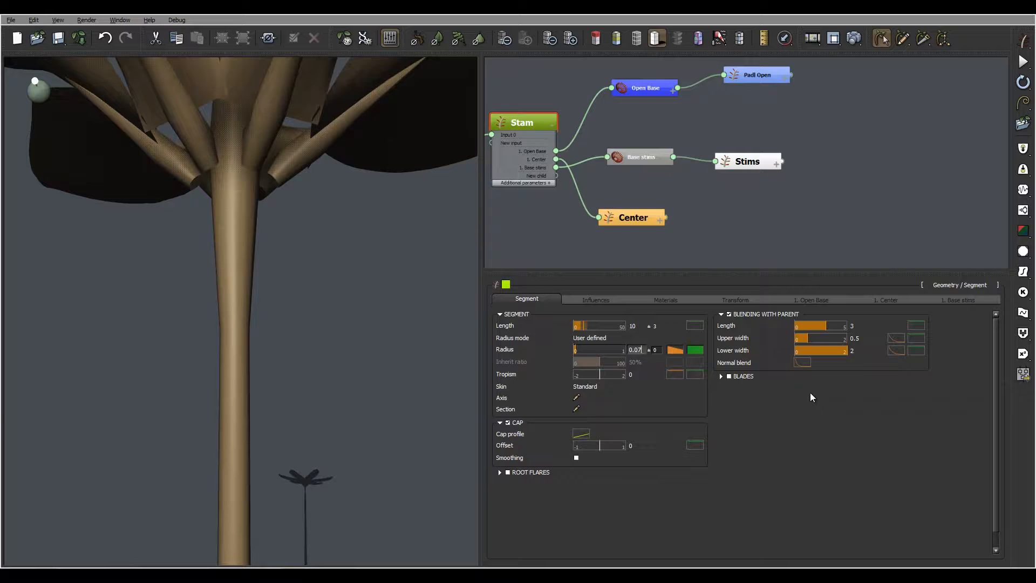
# - Lower the Stam profile's flare point to about 0.27 and apply the curve
pyautogui.moveTo(297, 190)
pyautogui.mouseDown(button='right')
pyautogui.moveTo(283, 166)
pyautogui.moveTo(289, 180)
pyautogui.moveTo(280, 181)
pyautogui.mouseUp(button='right')
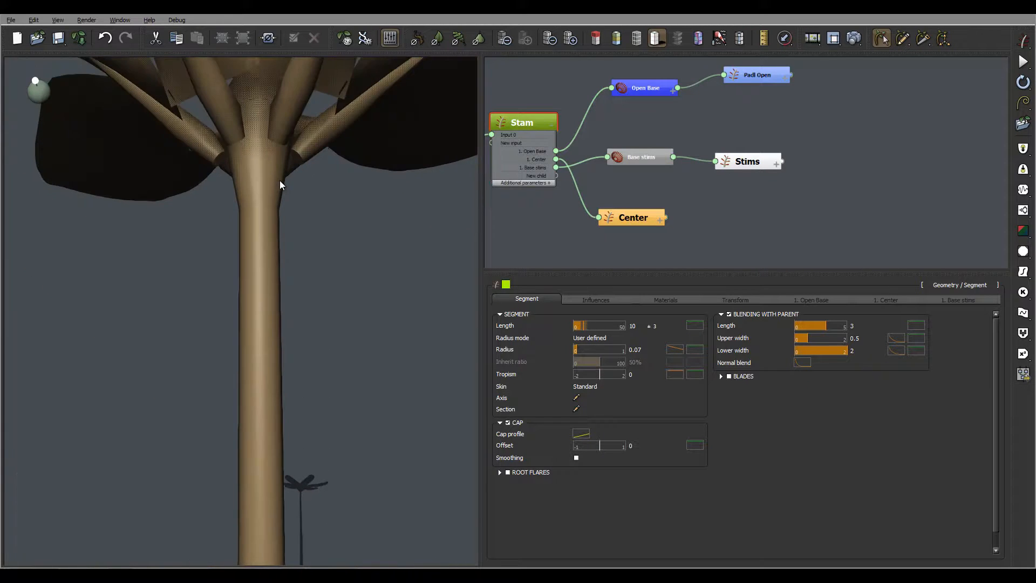
pyautogui.moveTo(273, 115); pyautogui.dragTo(285, 178, button='right')
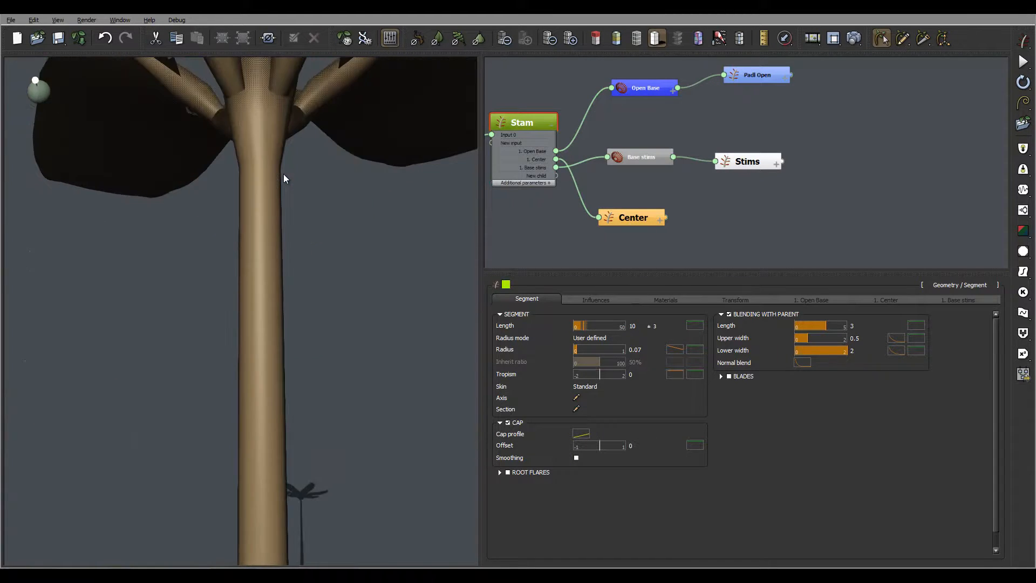
pyautogui.moveTo(274, 131)
pyautogui.mouseDown(button='right')
pyautogui.moveTo(257, 141)
pyautogui.moveTo(275, 138)
pyautogui.mouseUp(button='right')
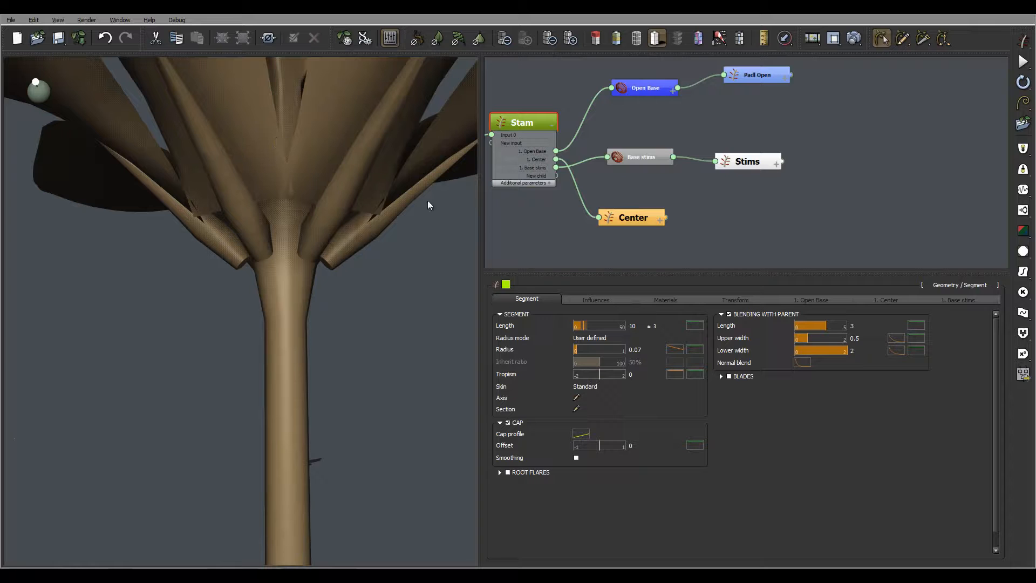
pyautogui.click(672, 349)
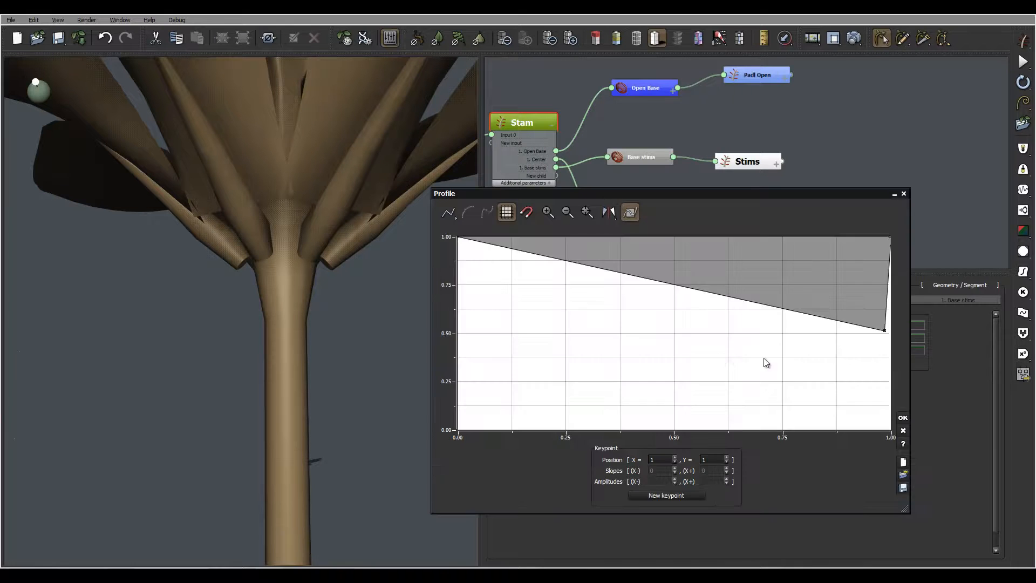
pyautogui.moveTo(777, 307); pyautogui.dragTo(774, 352)
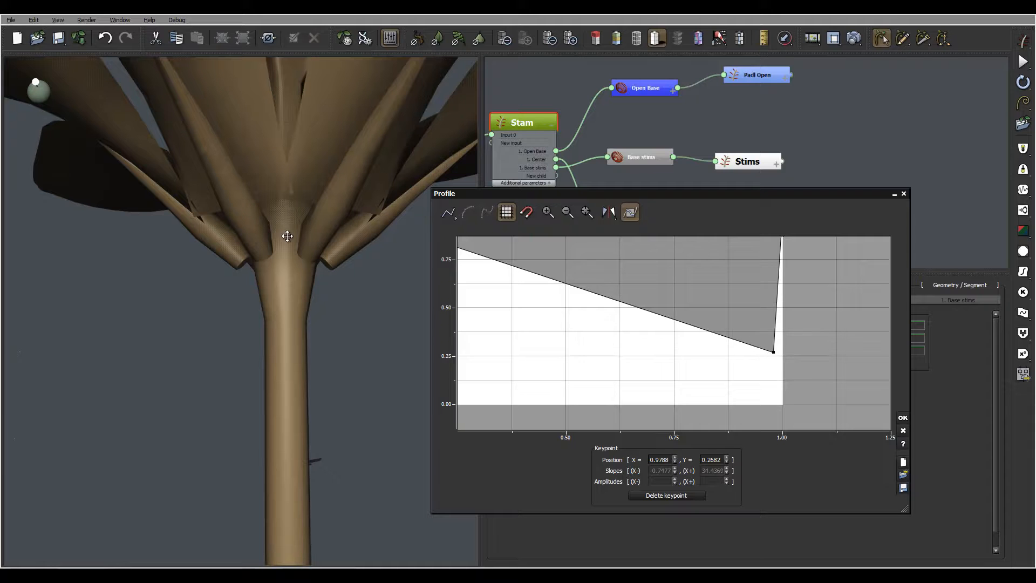
pyautogui.moveTo(325, 235); pyautogui.dragTo(347, 255, button='right')
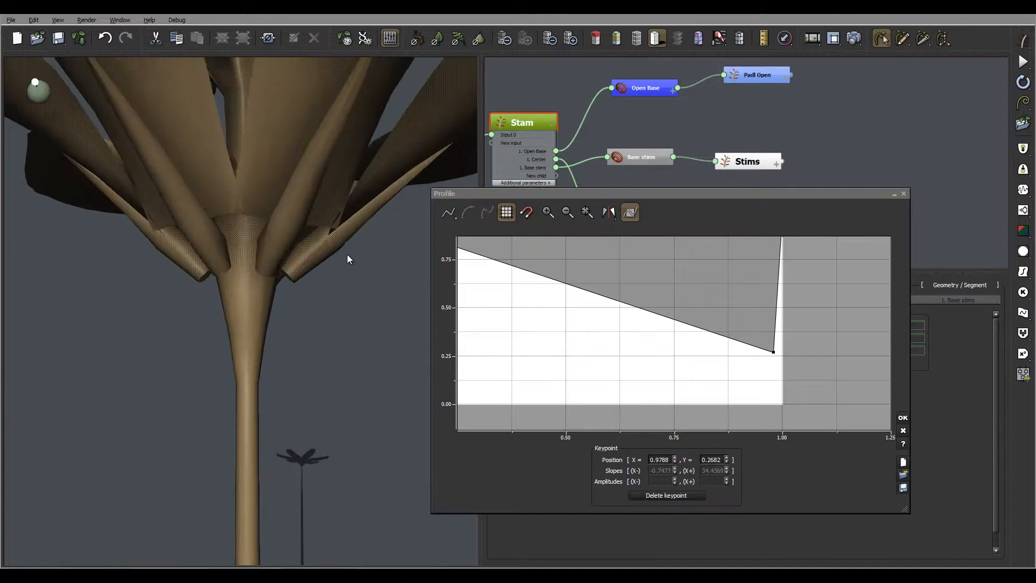
pyautogui.click(902, 417)
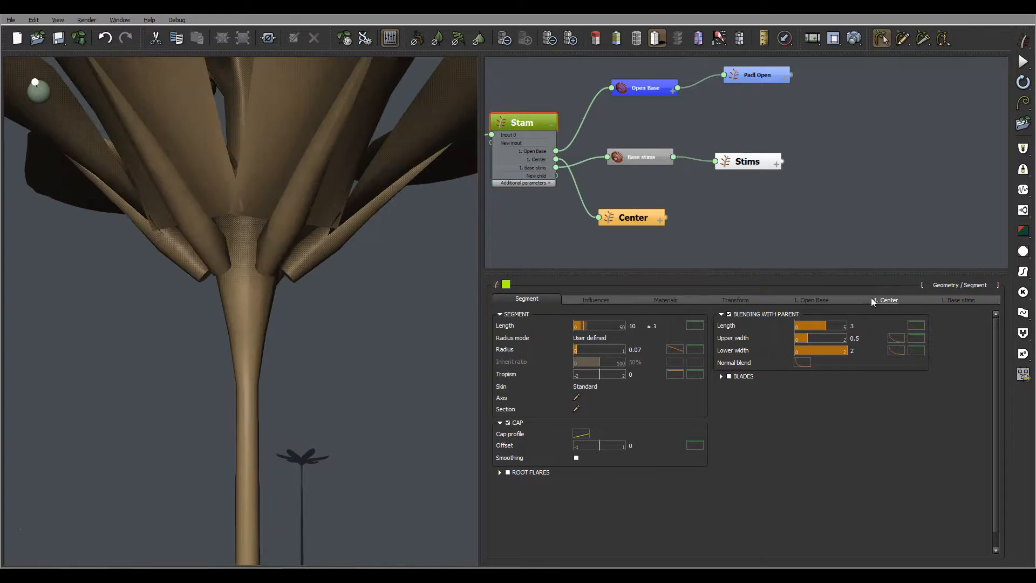
# - Orbit around the stem-to-petal joint from below and above, and select the Padl Open node
pyautogui.moveTo(247, 278); pyautogui.dragTo(273, 239, button='right')
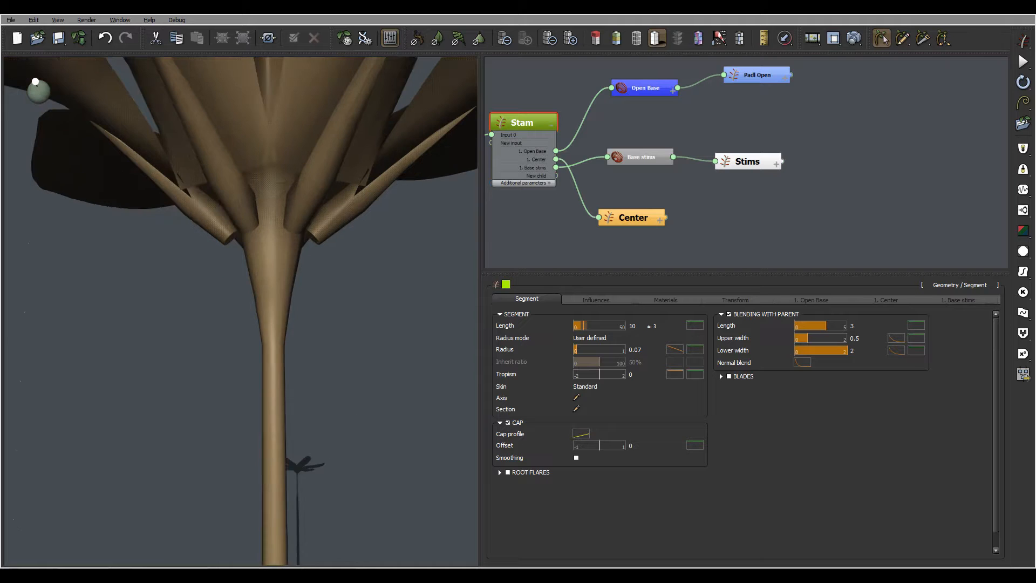
pyautogui.moveTo(377, 202); pyautogui.dragTo(338, 208, button='right')
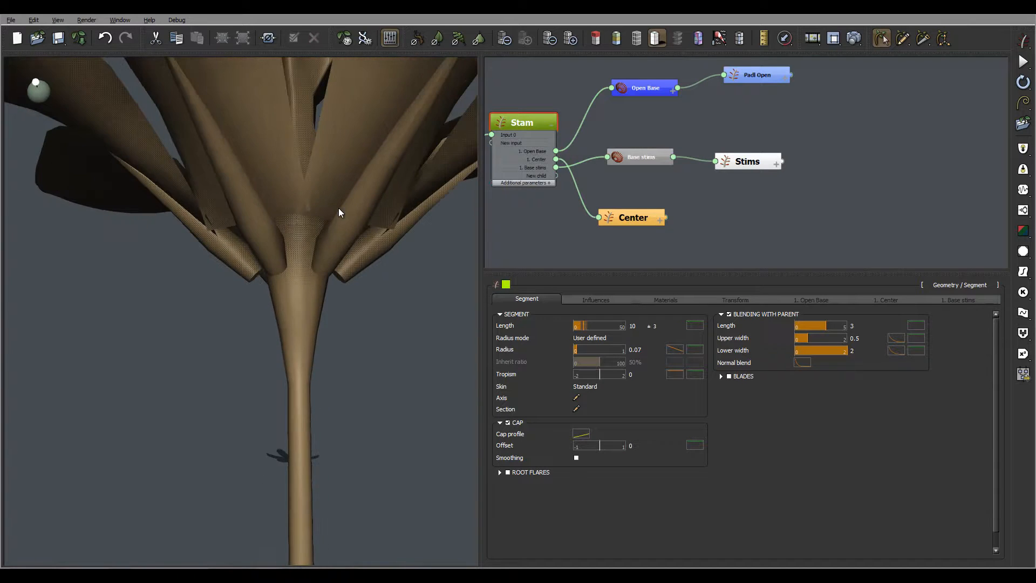
pyautogui.moveTo(358, 251); pyautogui.dragTo(360, 250, button='right')
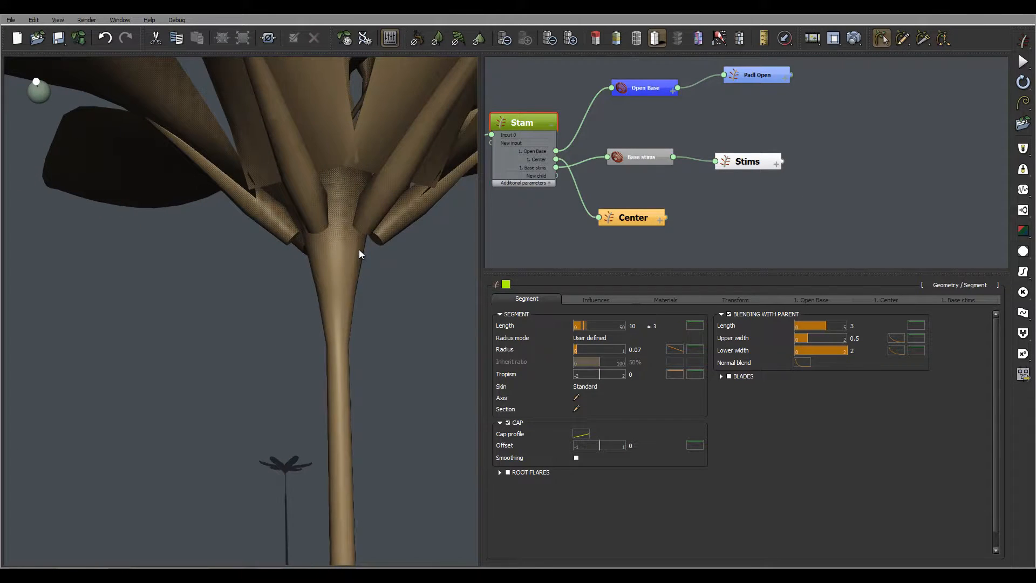
pyautogui.click(751, 77)
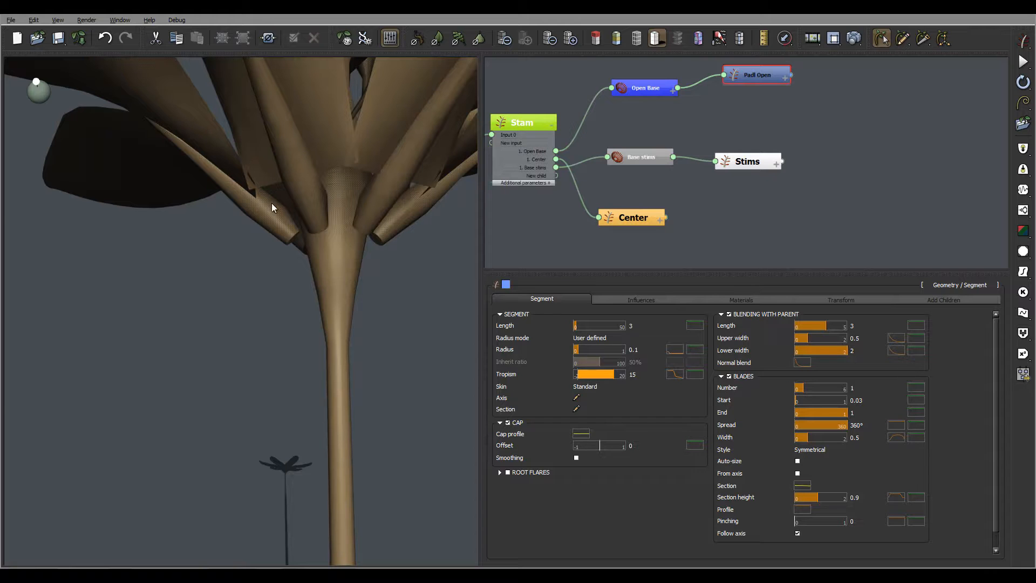
pyautogui.moveTo(307, 195)
pyautogui.mouseDown(button='right')
pyautogui.moveTo(297, 196)
pyautogui.moveTo(307, 194)
pyautogui.mouseUp(button='right')
pyautogui.moveTo(336, 102); pyautogui.dragTo(222, 163, button='right')
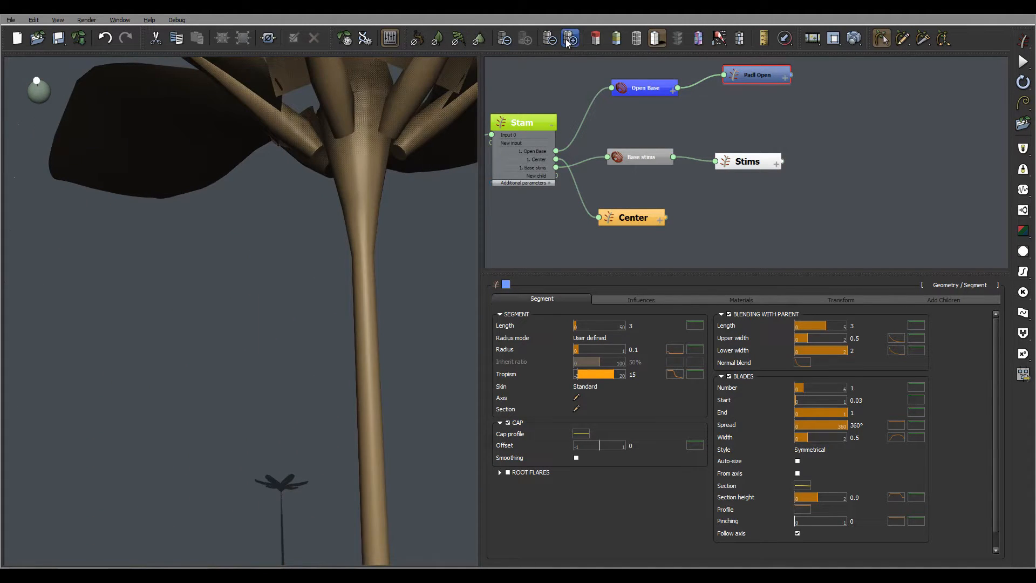
pyautogui.moveTo(428, 101); pyautogui.dragTo(223, 135, button='right')
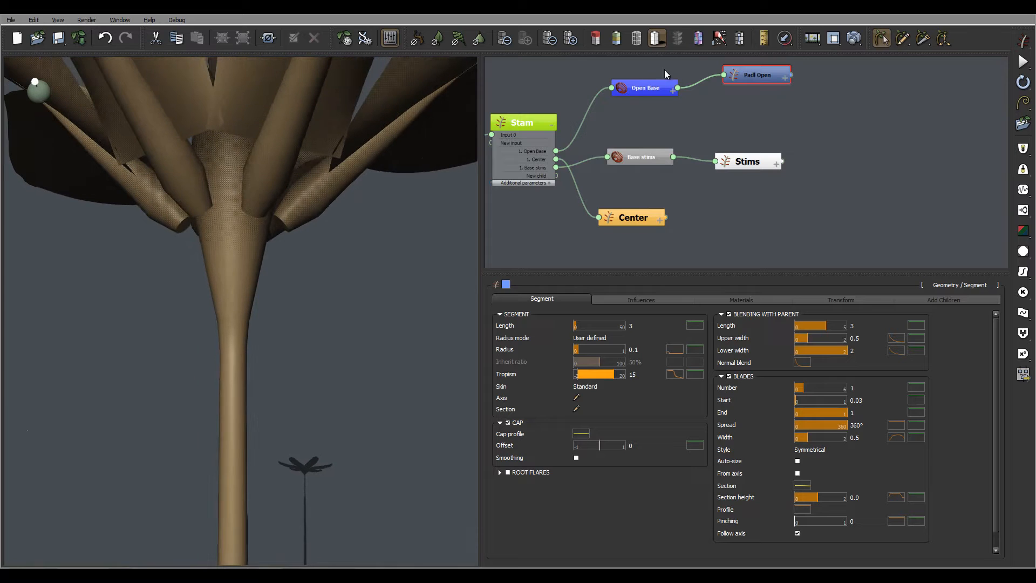
# - Check the Stam and Open Base settings, then reselect the Padl Open node
pyautogui.click(544, 122)
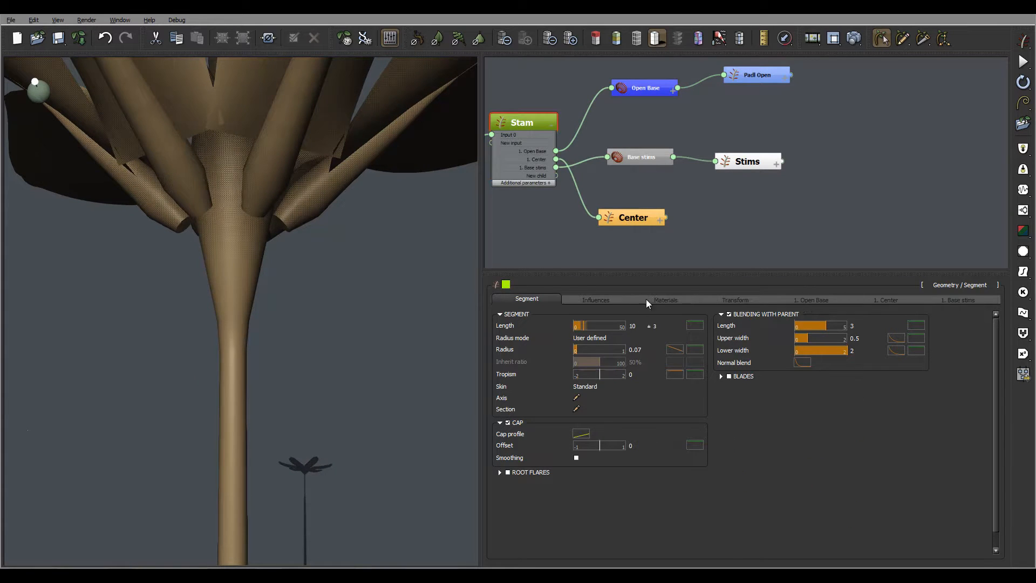
pyautogui.click(644, 88)
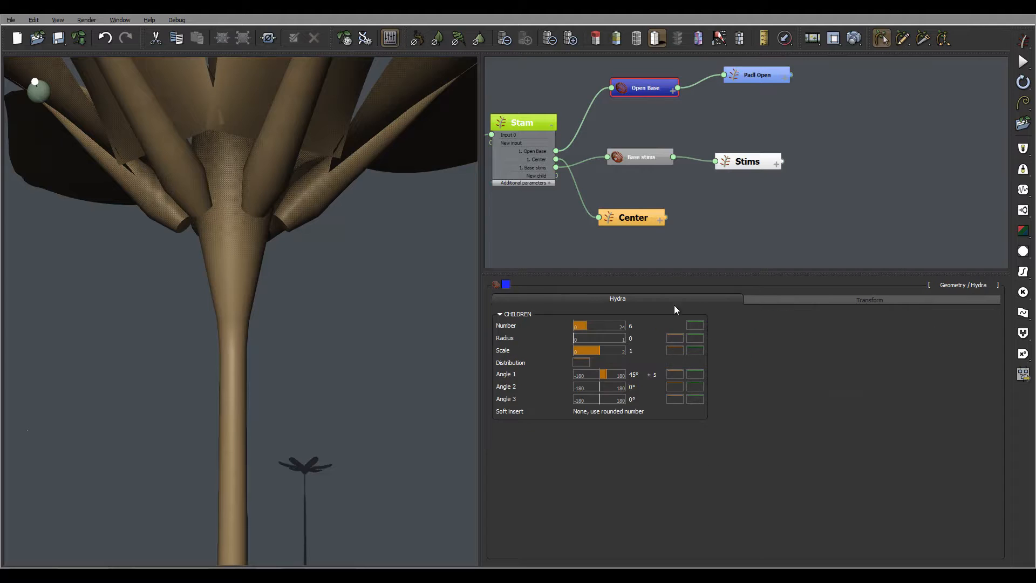
pyautogui.click(809, 300)
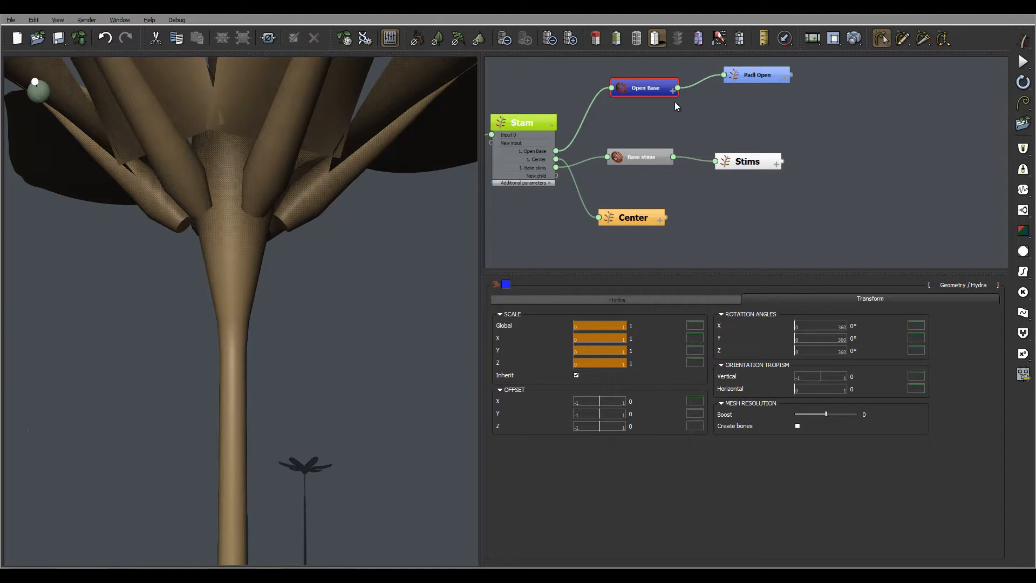
pyautogui.click(758, 79)
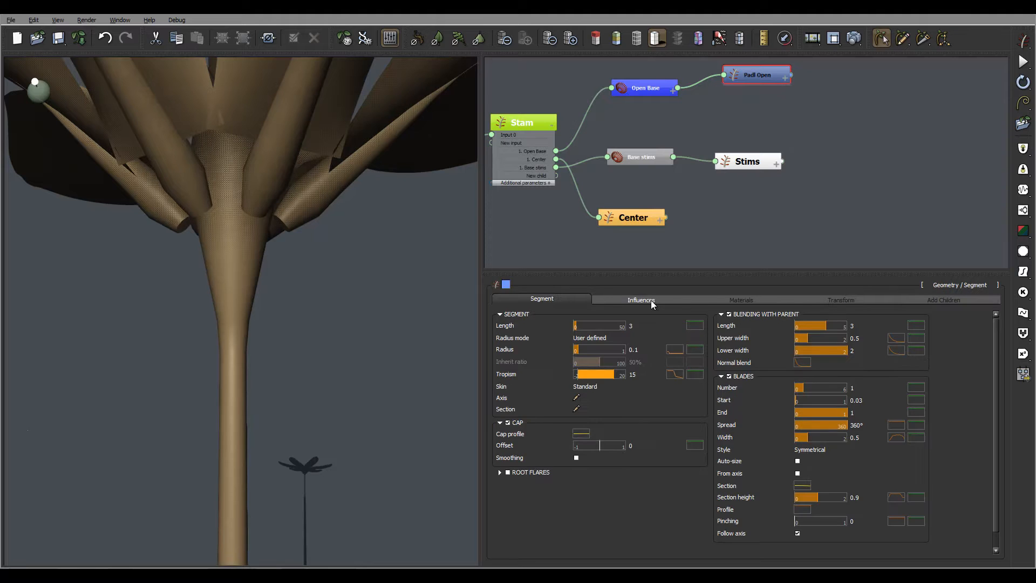
# - Set the Padl Open petals' Offset Y to 0 and return to the segment settings
pyautogui.click(839, 299)
pyautogui.doubleClick(640, 413)
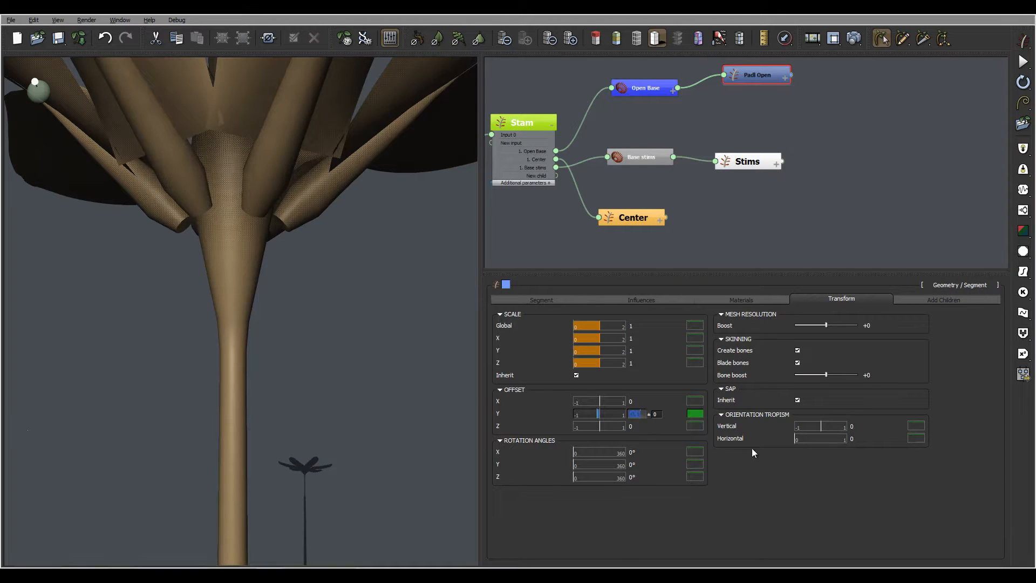
pyautogui.write('0')
pyautogui.press('Return')
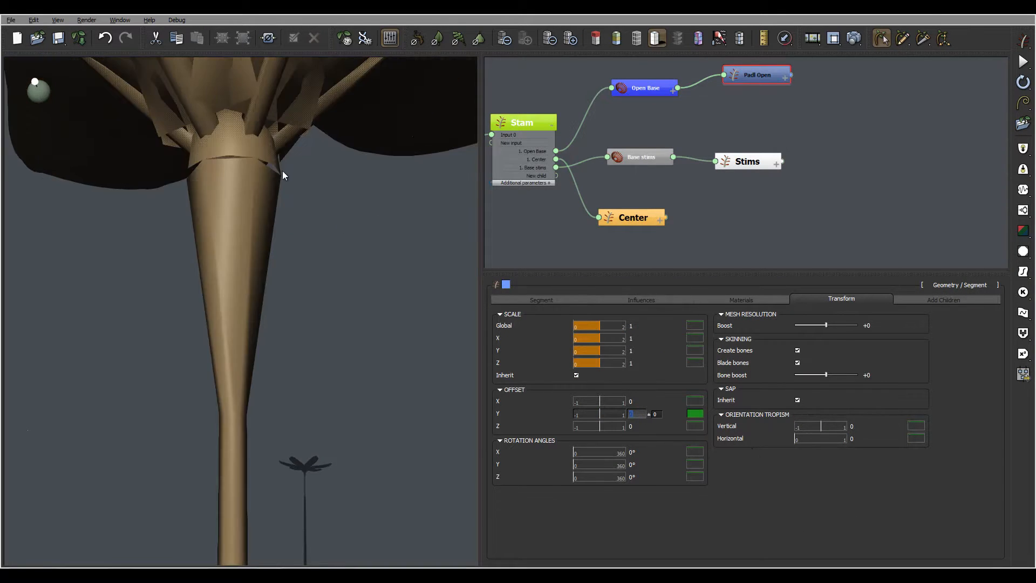
pyautogui.moveTo(256, 149); pyautogui.dragTo(260, 161, button='right')
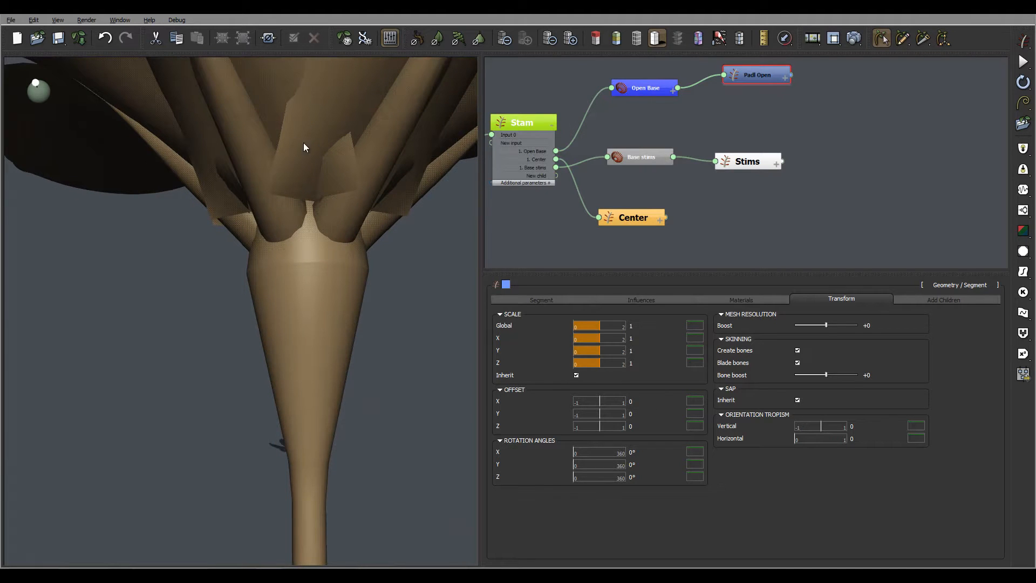
pyautogui.click(585, 298)
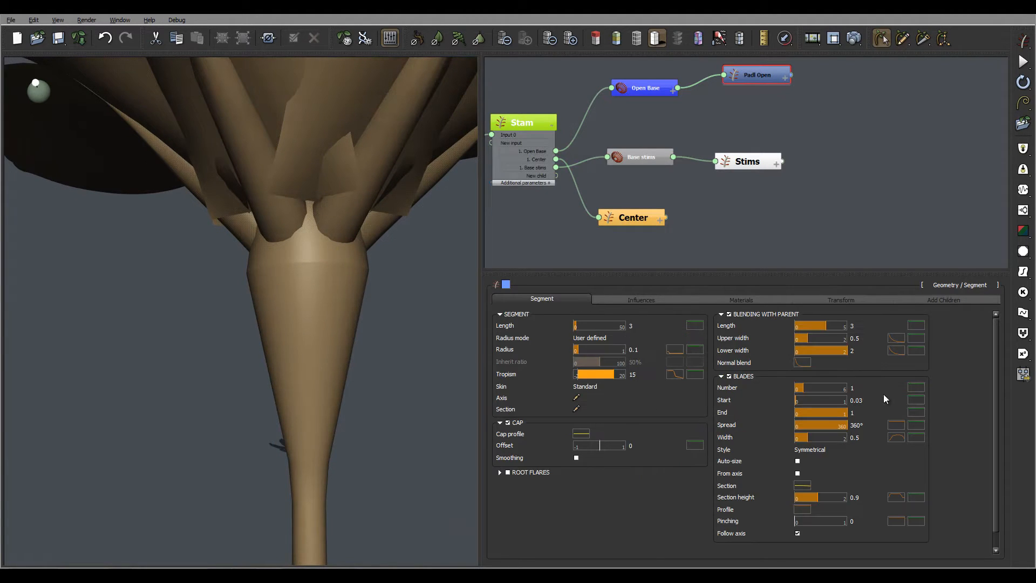
# - Lower the petal profile's first keypoint to Y 0.0475 with 1.7047 slopes and apply the curve
pyautogui.click(895, 438)
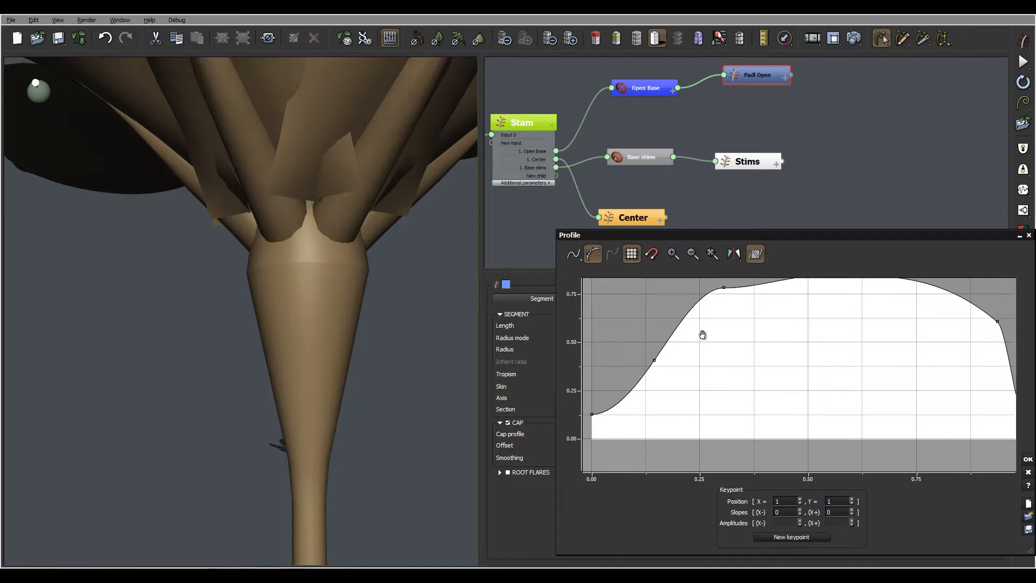
pyautogui.click(590, 400)
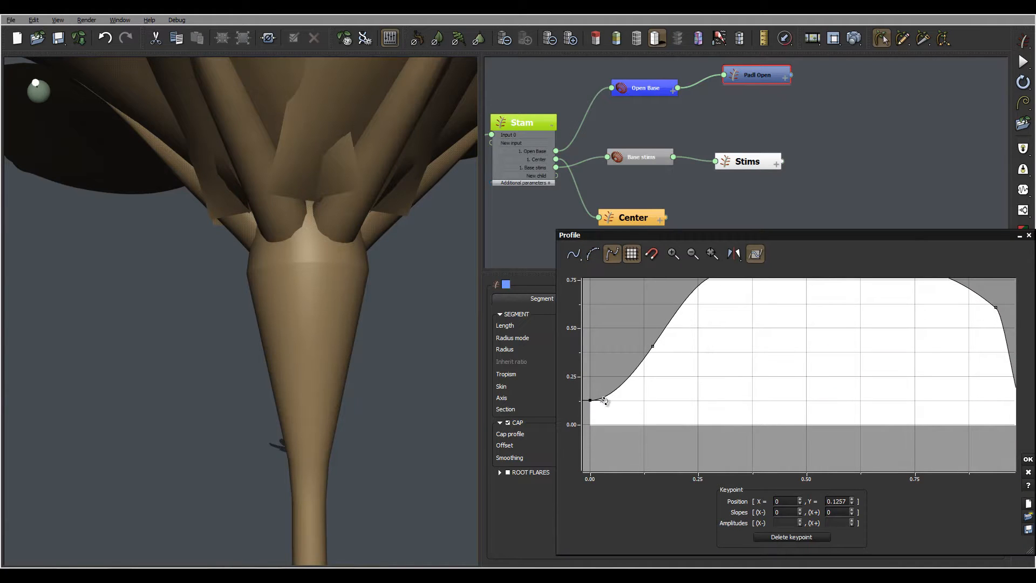
pyautogui.moveTo(605, 402); pyautogui.dragTo(606, 395)
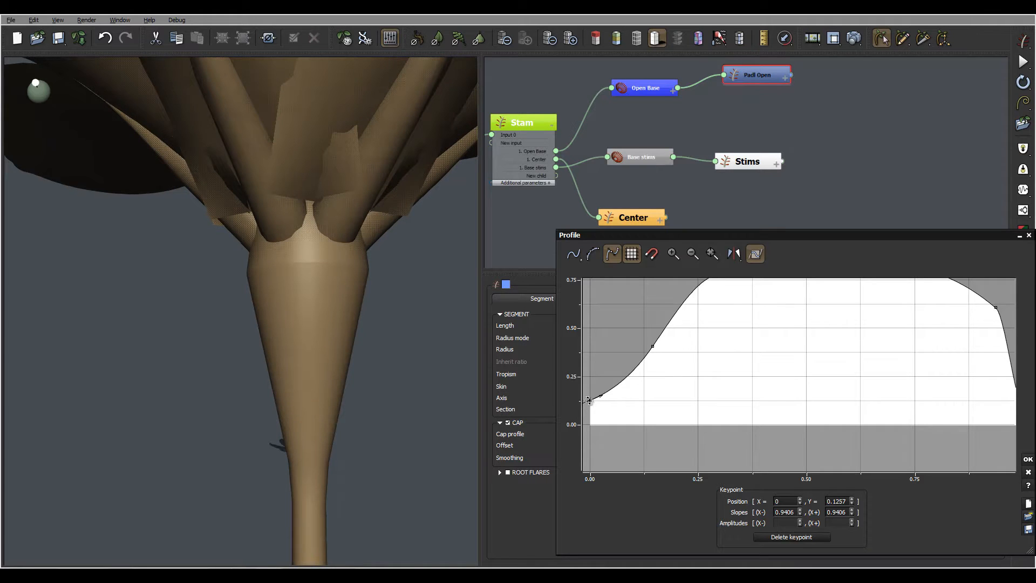
pyautogui.click(602, 364)
pyautogui.moveTo(590, 400); pyautogui.dragTo(592, 419)
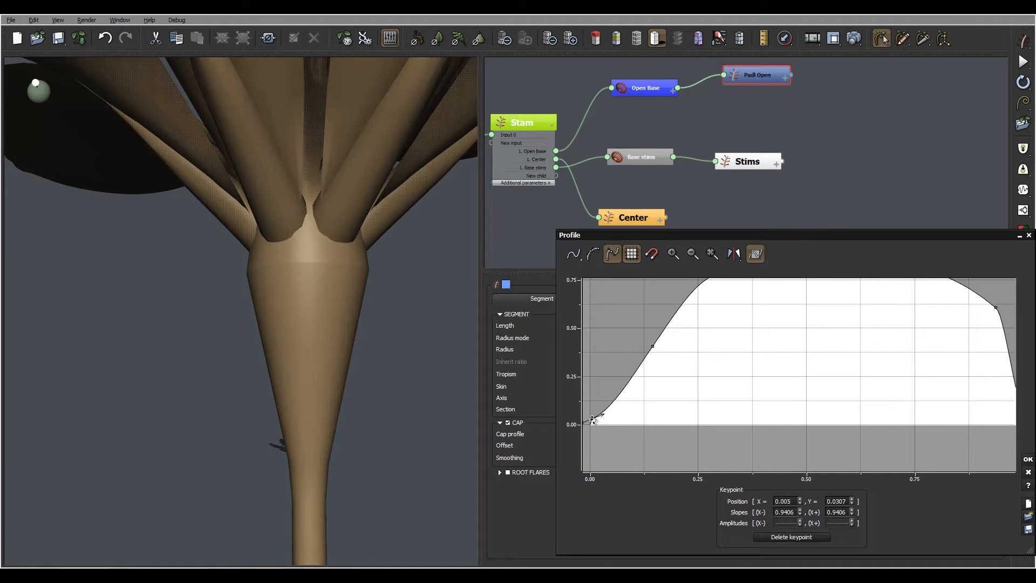
pyautogui.moveTo(592, 419); pyautogui.dragTo(583, 407)
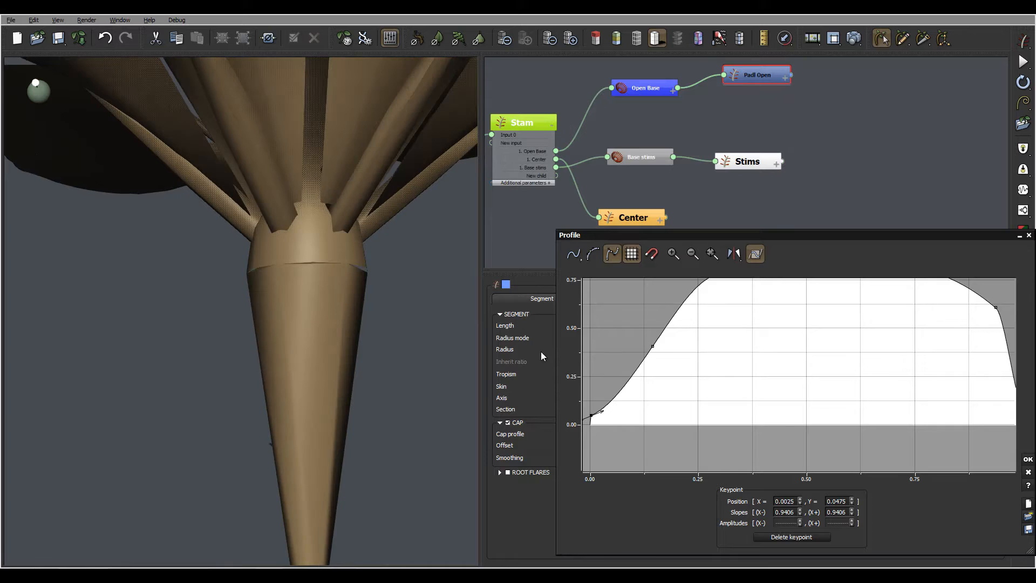
pyautogui.moveTo(604, 411); pyautogui.dragTo(604, 406)
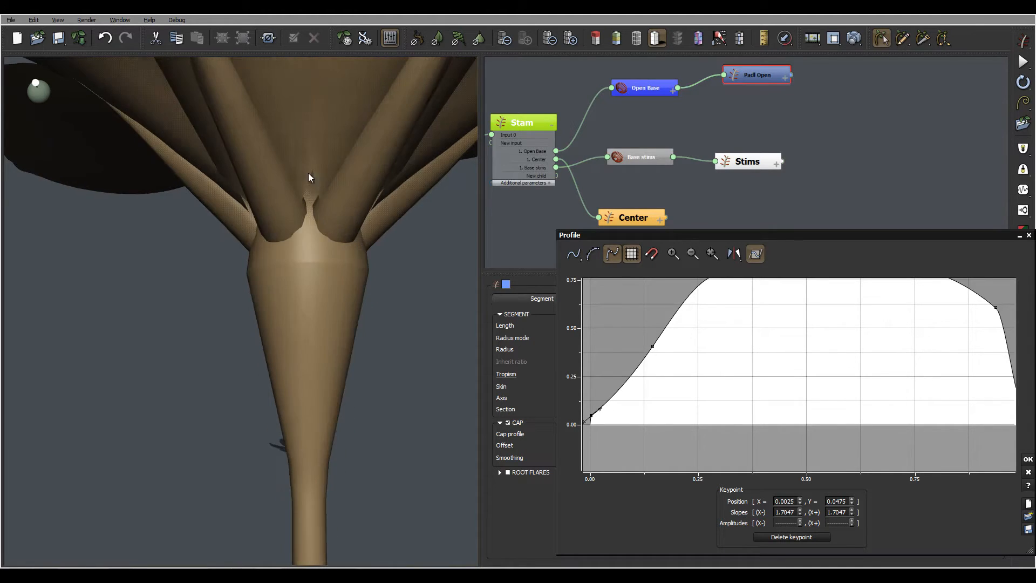
pyautogui.click(1028, 459)
pyautogui.moveTo(330, 153); pyautogui.dragTo(258, 324, button='right')
pyautogui.scroll(-10, 331, 144)
pyautogui.scroll(-5, 289, 329)
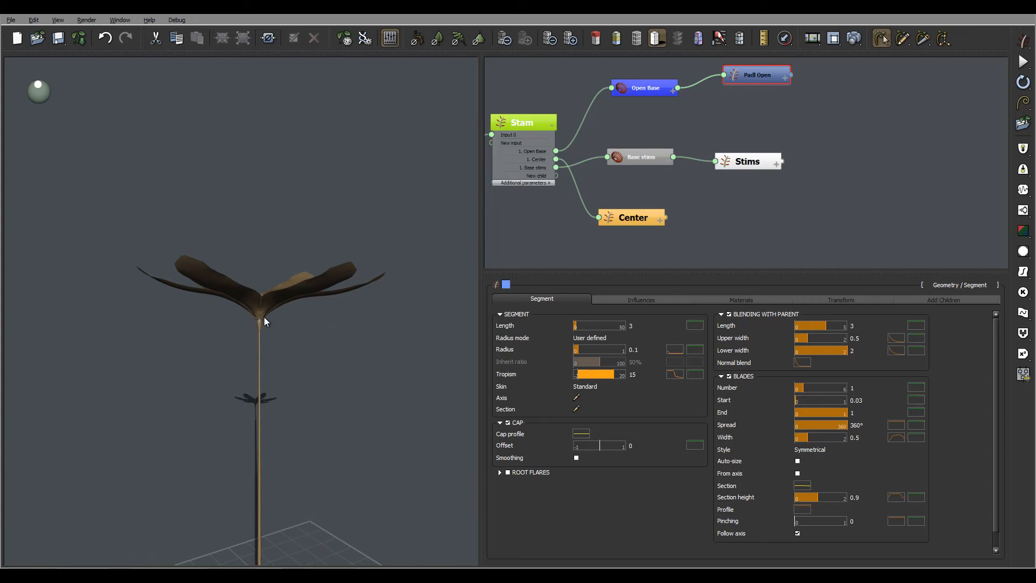
pyautogui.scroll(5, 289, 281)
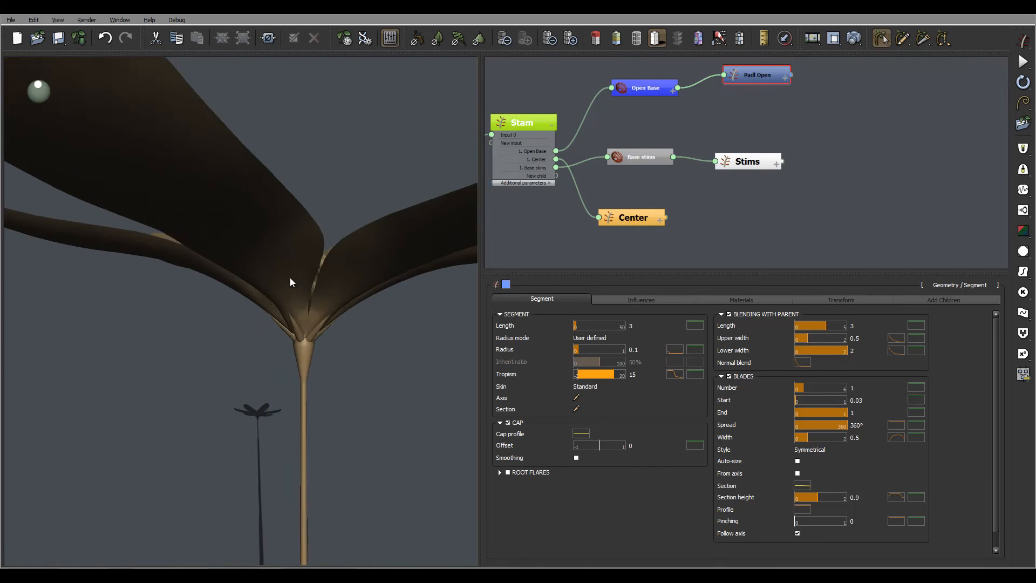
pyautogui.moveTo(289, 277); pyautogui.dragTo(344, 274, button='right')
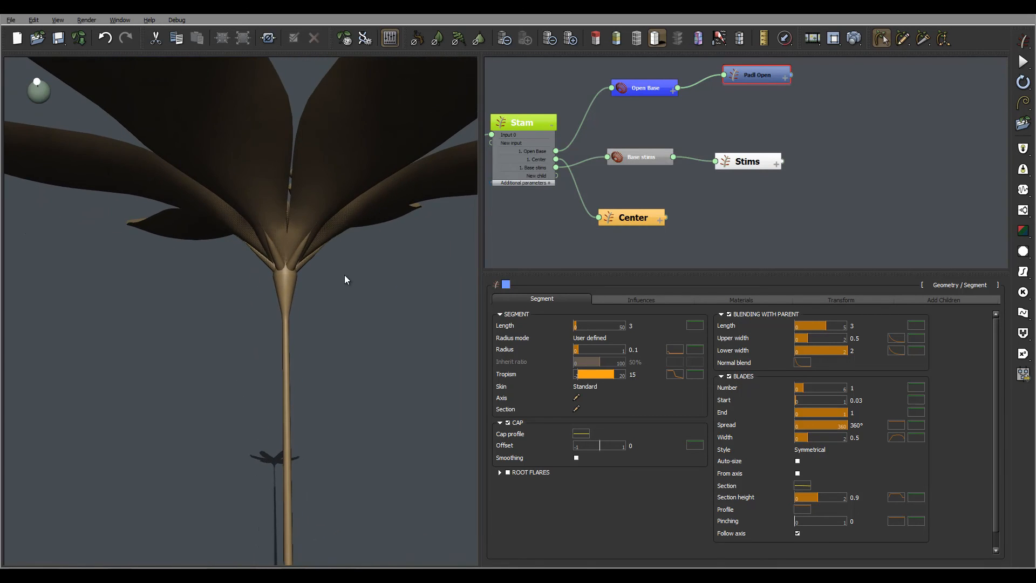